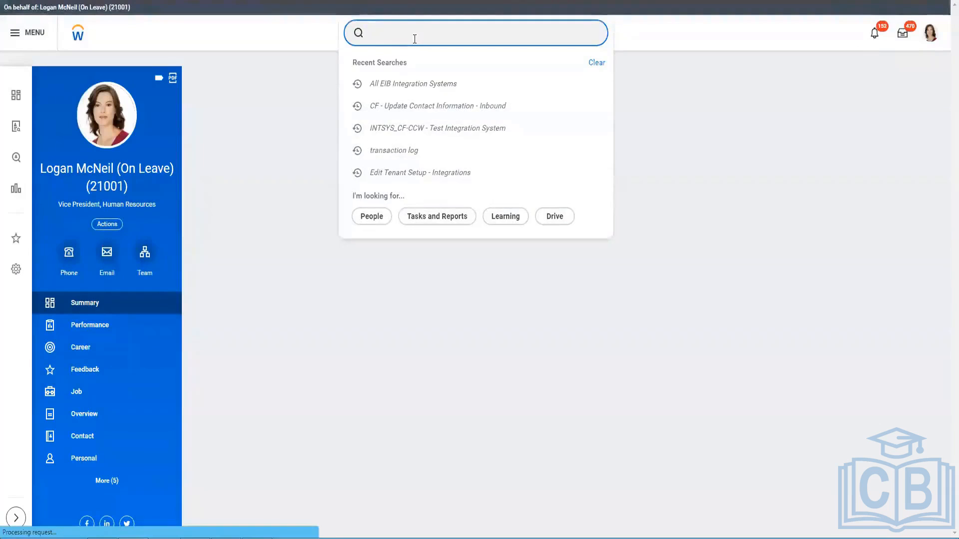
pyautogui.write('untegr')
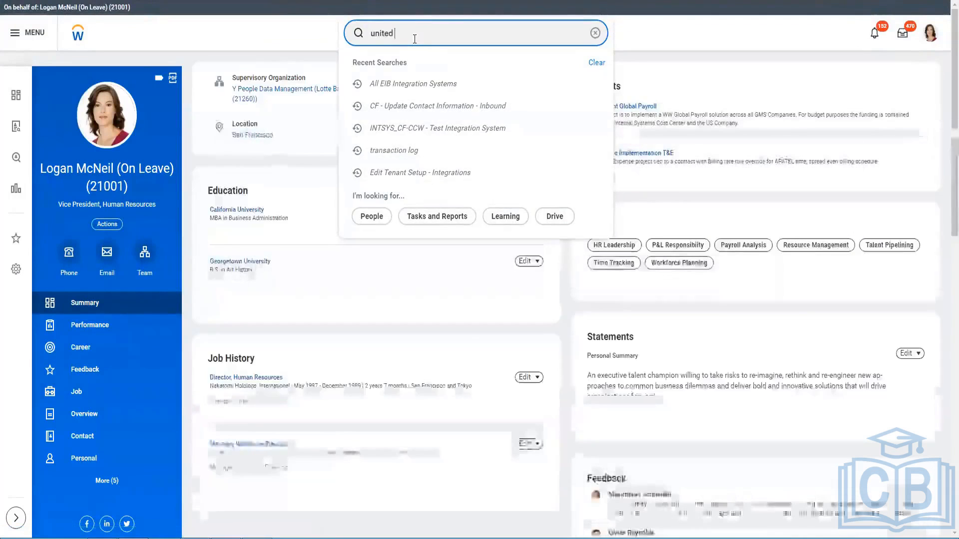
pyautogui.press('BackSpace')
pyautogui.press('BackSpace')
pyautogui.press('BackSpace')
pyautogui.press('BackSpace')
pyautogui.press('BackSpace')
pyautogui.press('BackSpace')
# Search for "london" and open the London location from the results
pyautogui.write('london')
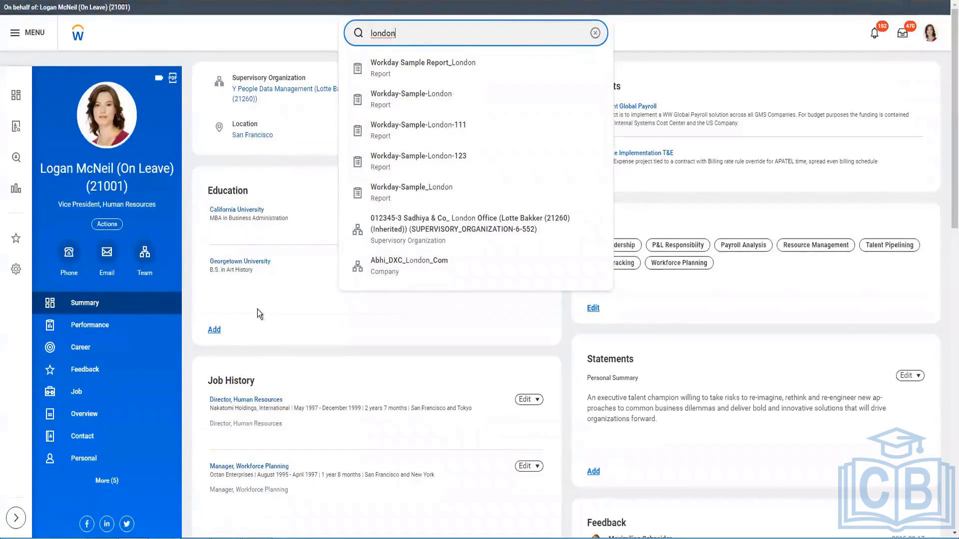
pyautogui.click(506, 76)
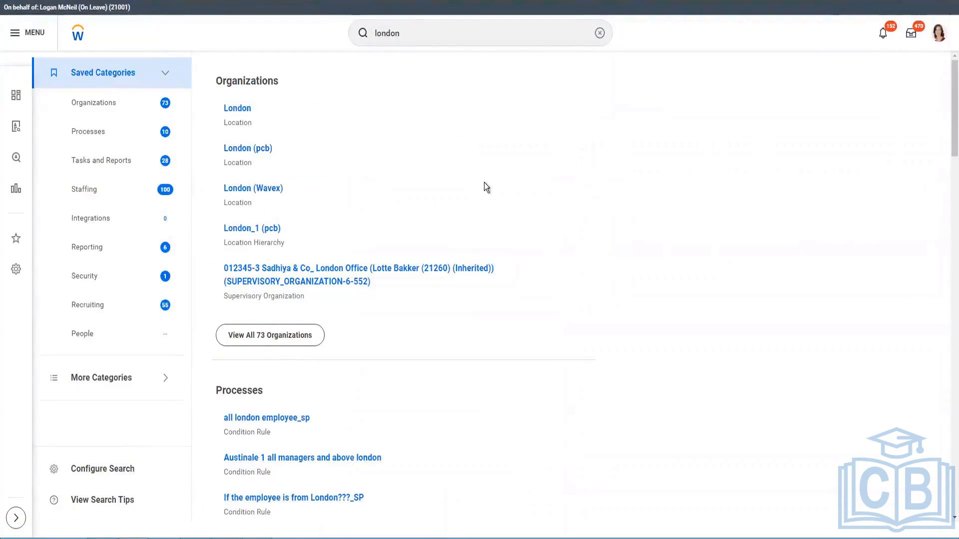
pyautogui.click(246, 115)
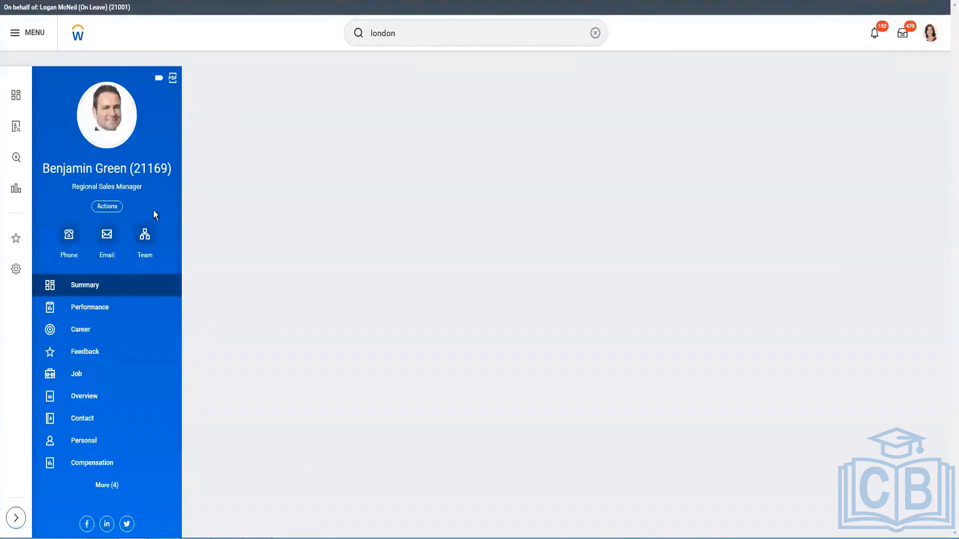
# Review the Regional Sales Manager's summary and compensation details, examining the currencies in the Totals row
pyautogui.scroll(-5, 352, 299)
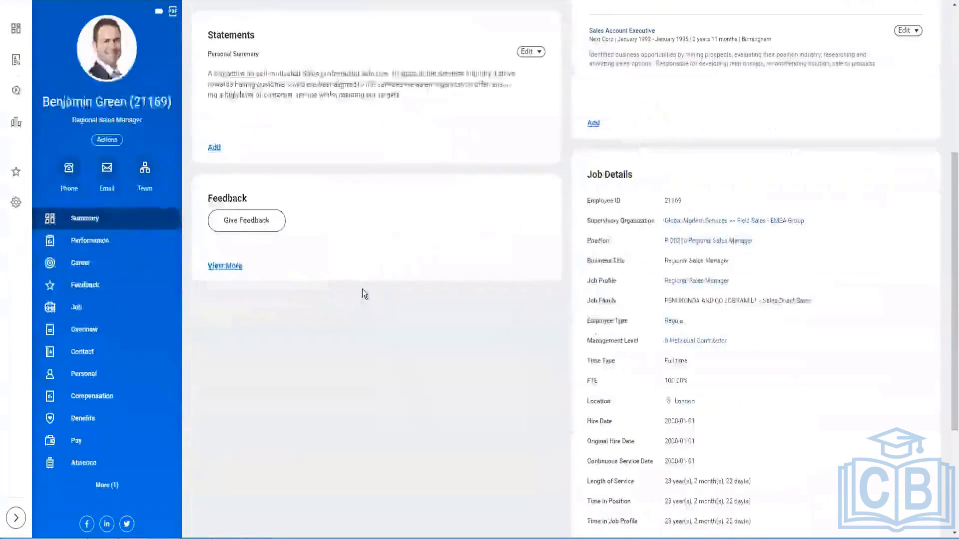
pyautogui.scroll(5, 361, 289)
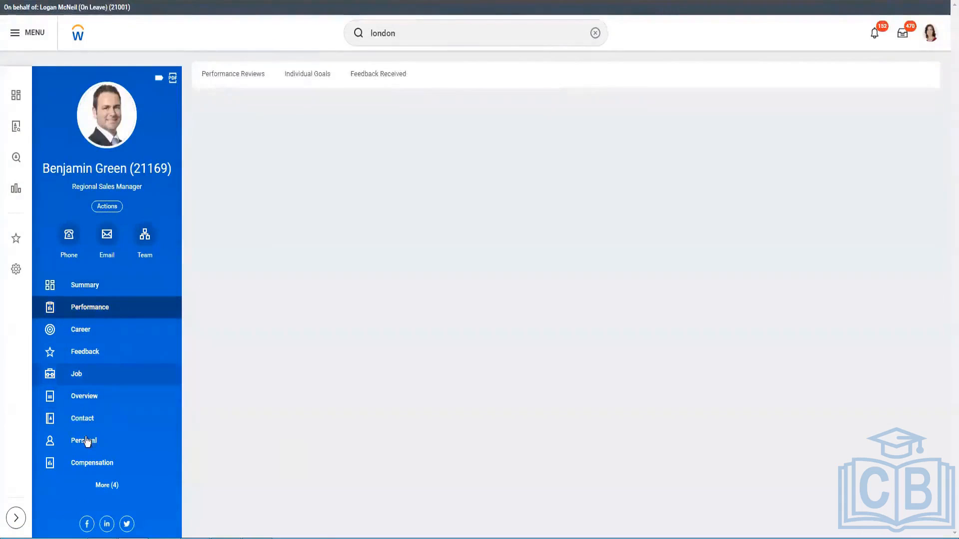
pyautogui.click(89, 465)
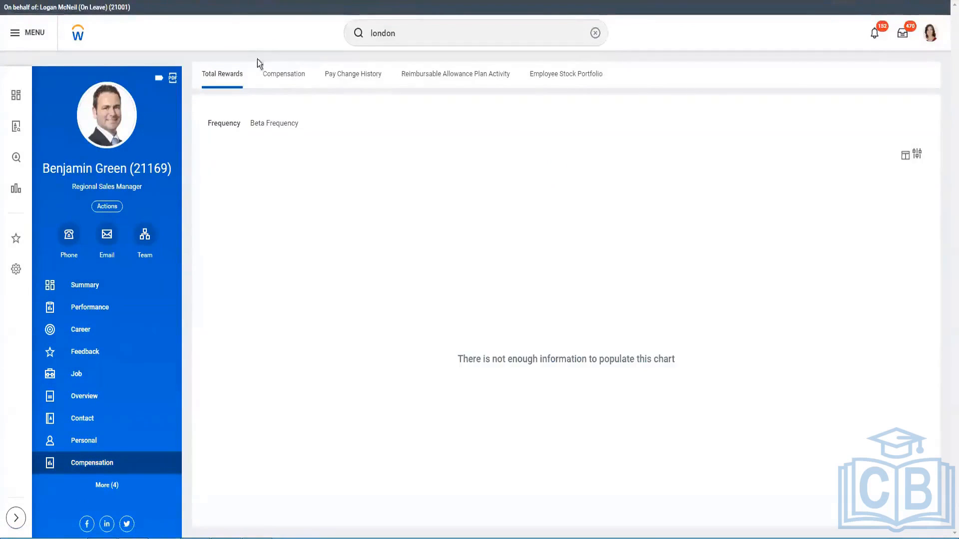
pyautogui.click(274, 73)
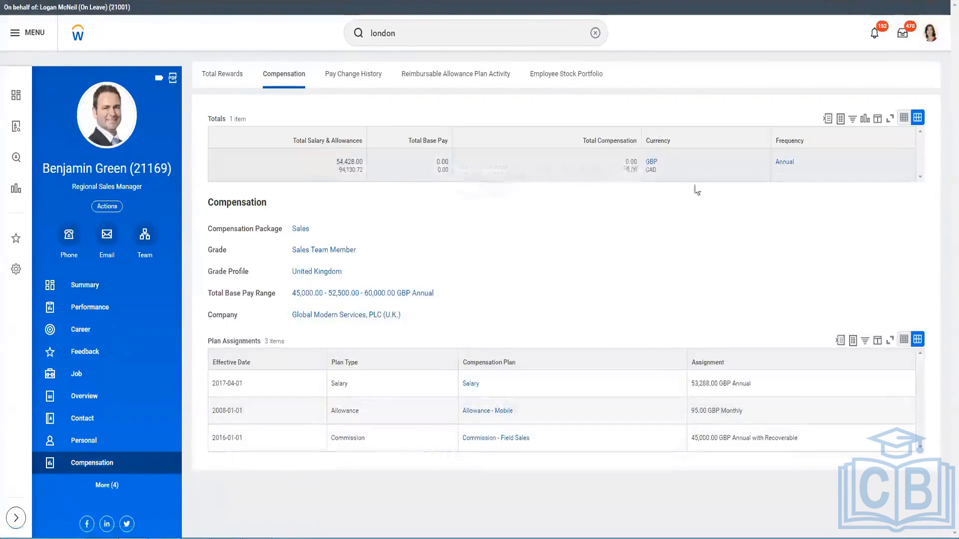
pyautogui.click(644, 168)
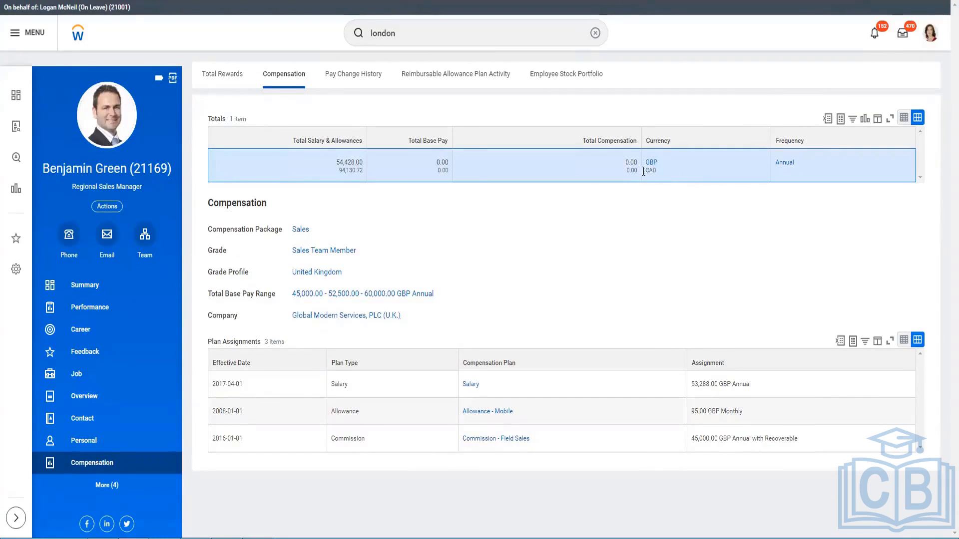
pyautogui.click(709, 174)
pyautogui.moveTo(631, 174)
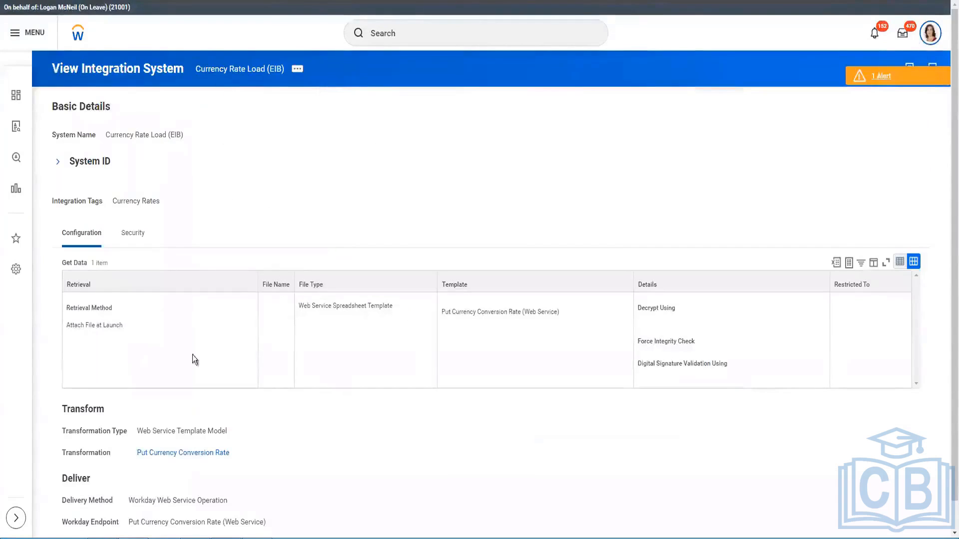
# Run the Integration Events report for the Currency Rate Load (EIB) integration system without further filters
pyautogui.scroll(-1, 222, 425)
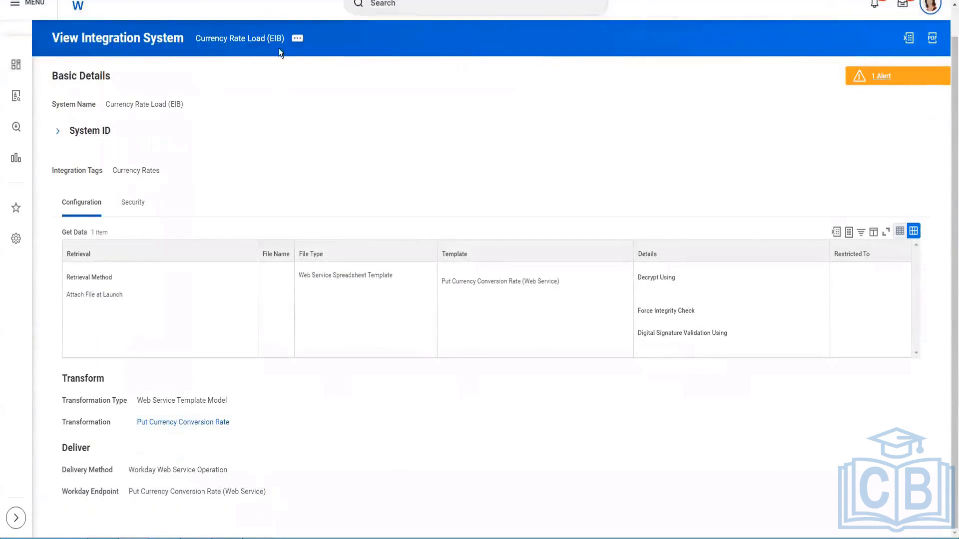
pyautogui.click(298, 43)
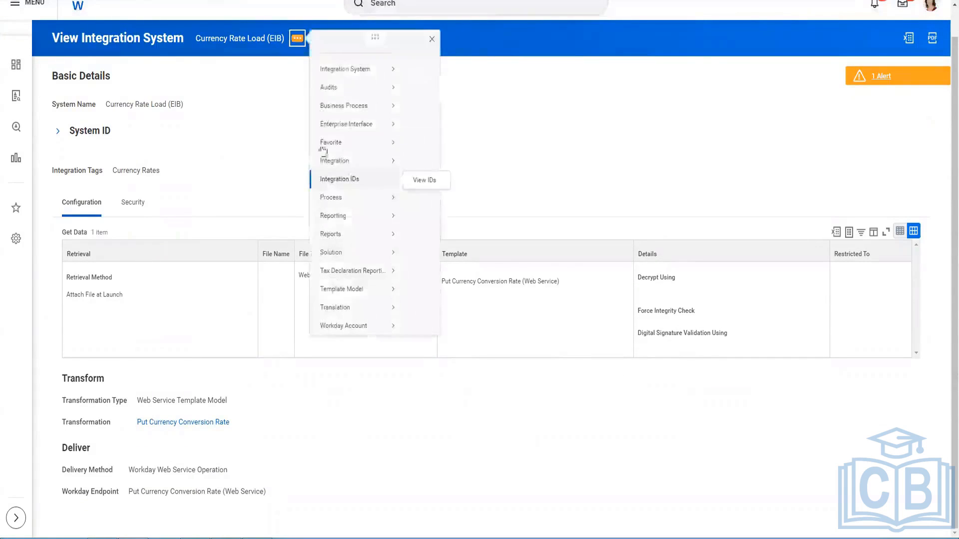
pyautogui.moveTo(343, 81)
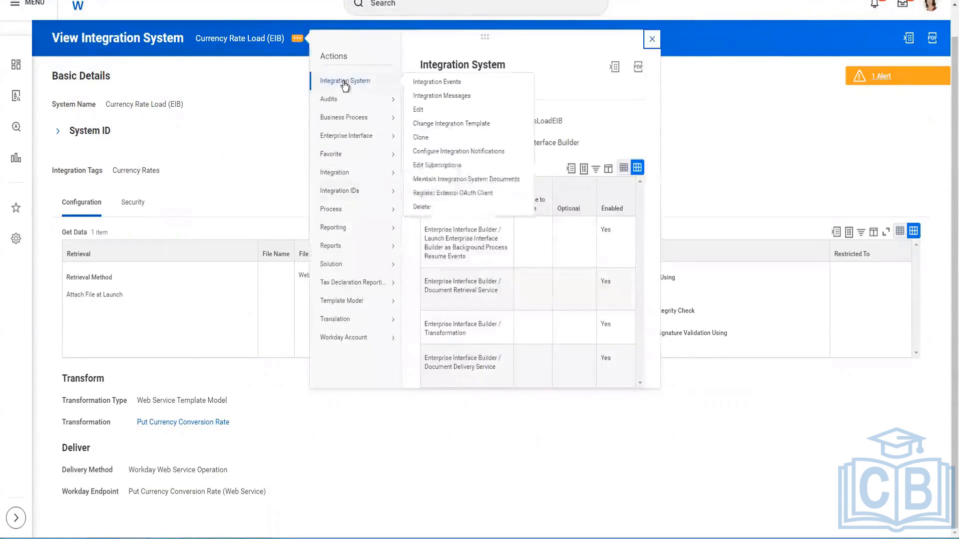
pyautogui.click(451, 83)
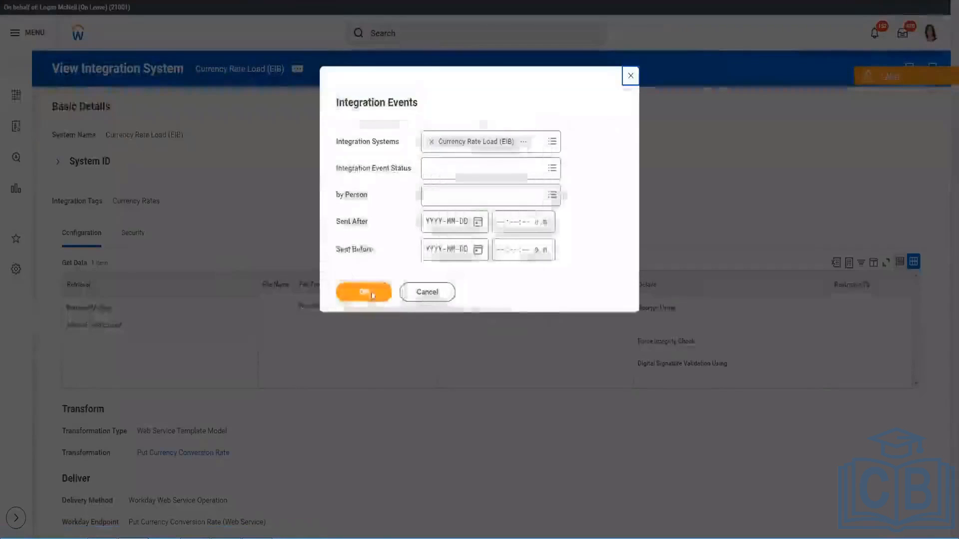
pyautogui.click(363, 292)
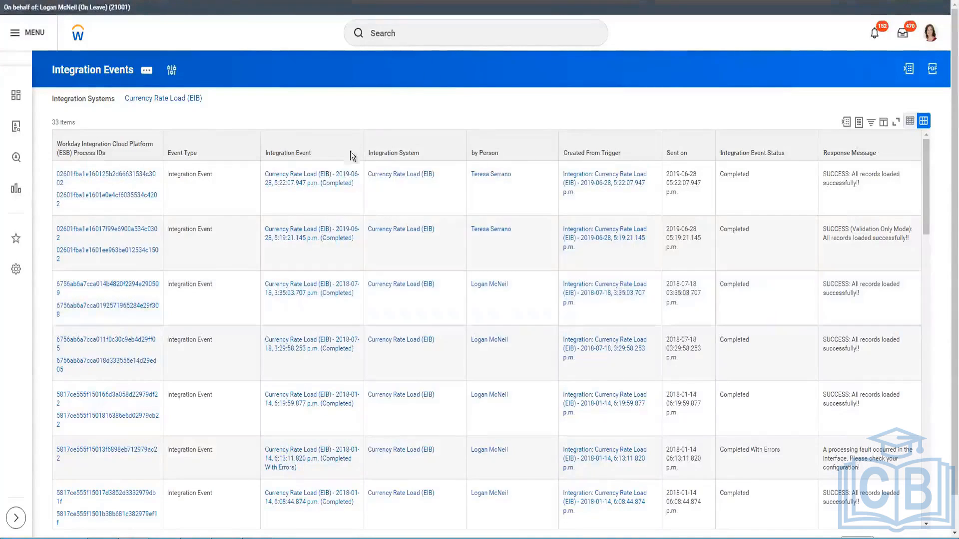
# Open the 2019-06-28, 5:22:07 p.m. integration event and download its Currency Load for Cash Flow.xml attachment
pyautogui.click(429, 181)
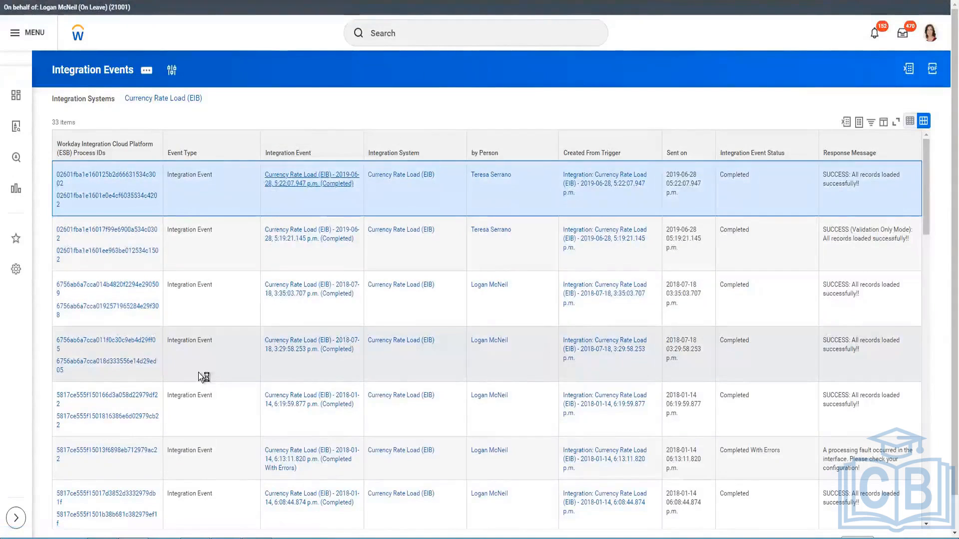
pyautogui.scroll(-15, 199, 372)
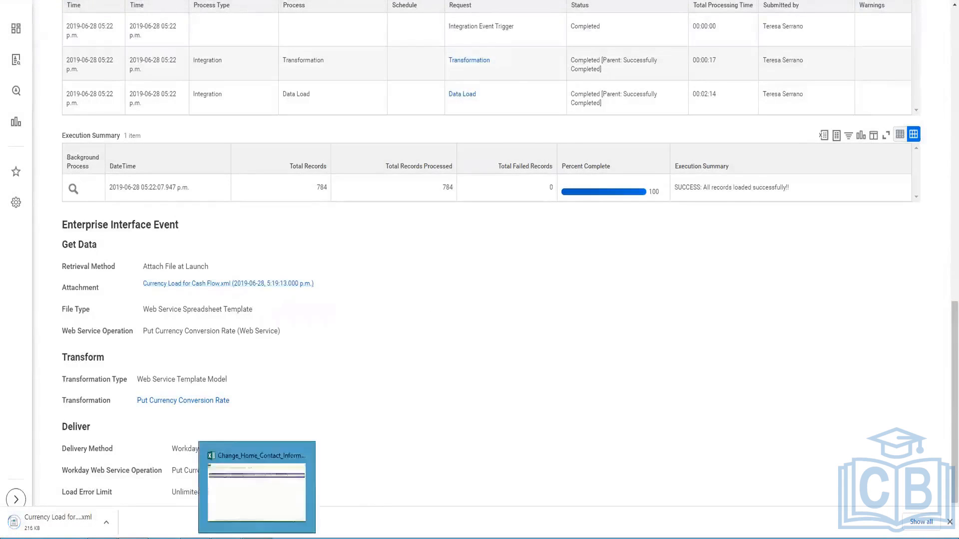
# Switch to Excel, open Currency Load for Cash Flow from the Downloads folder, and enable editing
pyautogui.click(257, 536)
pyautogui.click(271, 408)
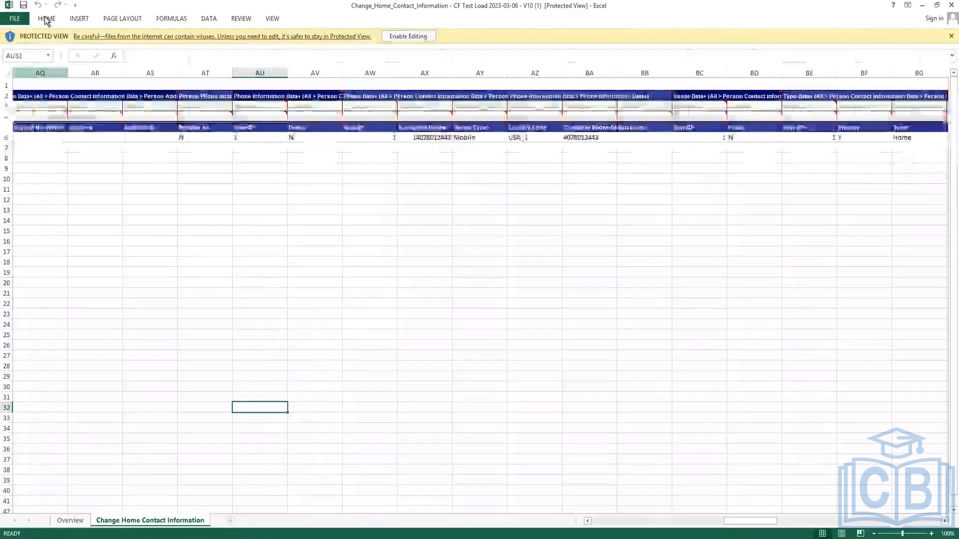
pyautogui.hotkey('ctrl', 'o')
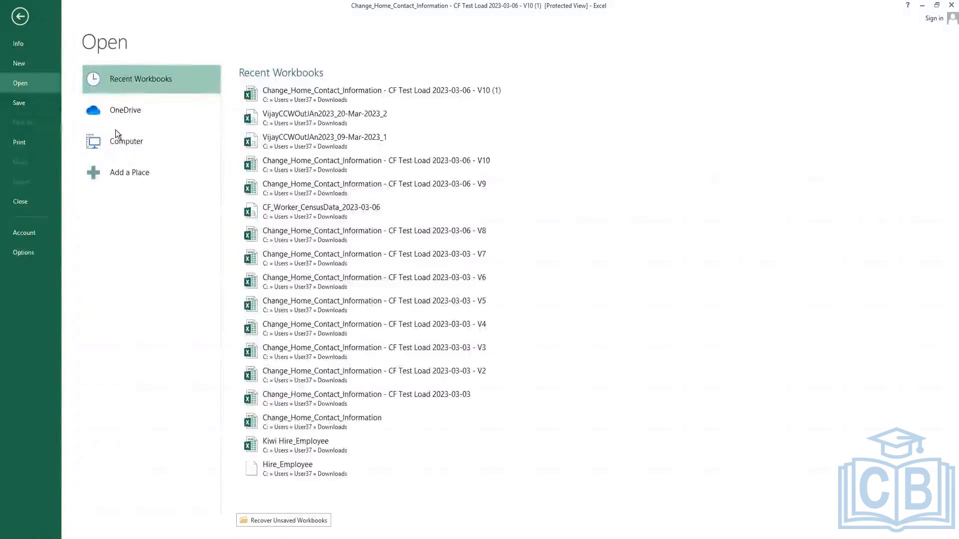
pyautogui.click(113, 143)
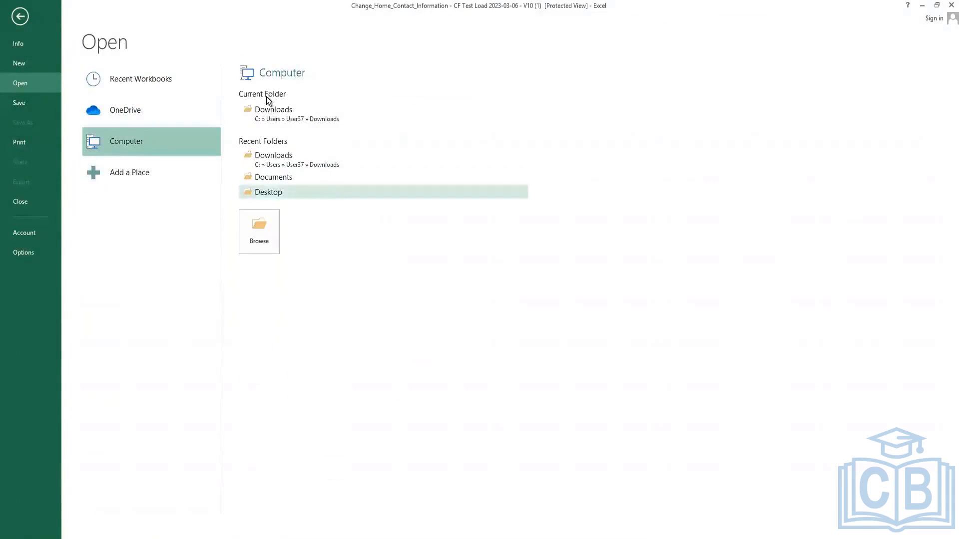
pyautogui.click(266, 118)
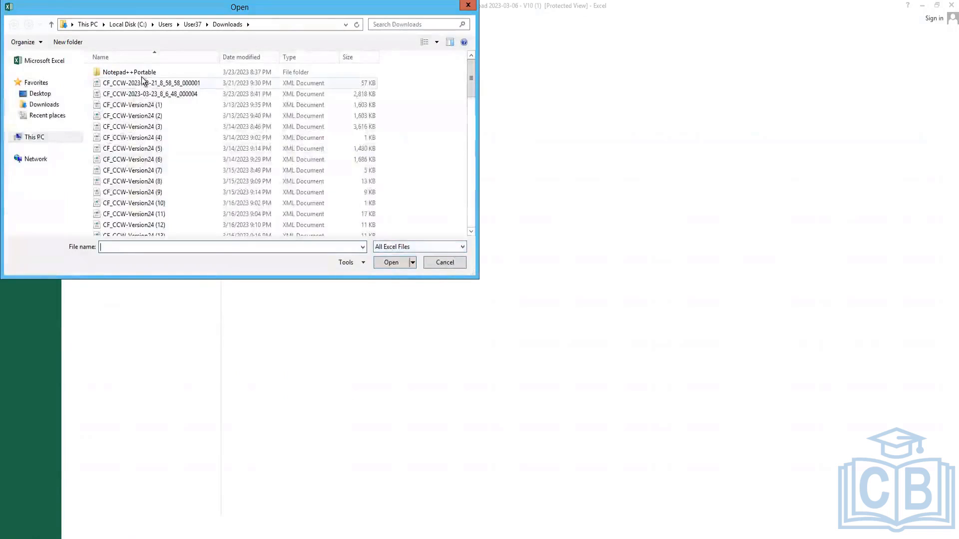
pyautogui.click(249, 57)
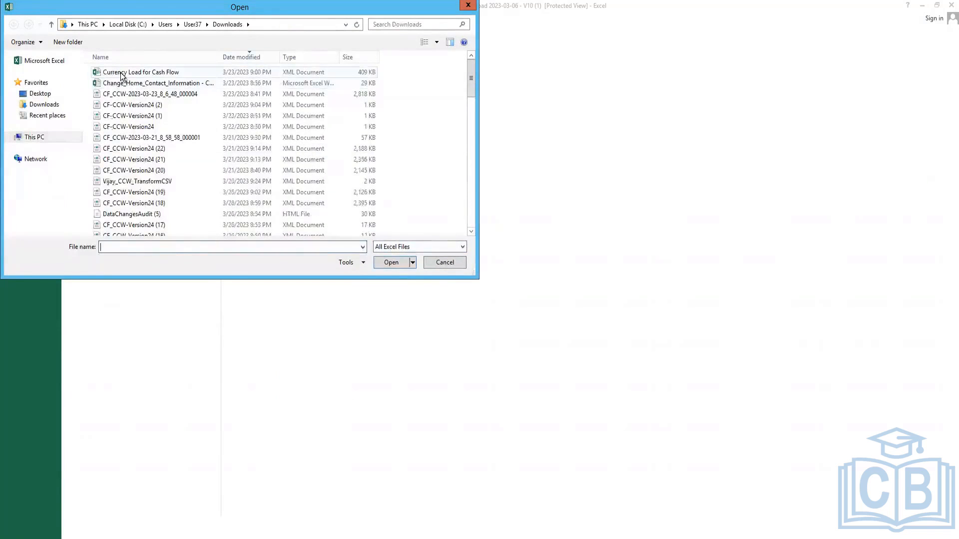
pyautogui.click(121, 74)
pyautogui.click(390, 263)
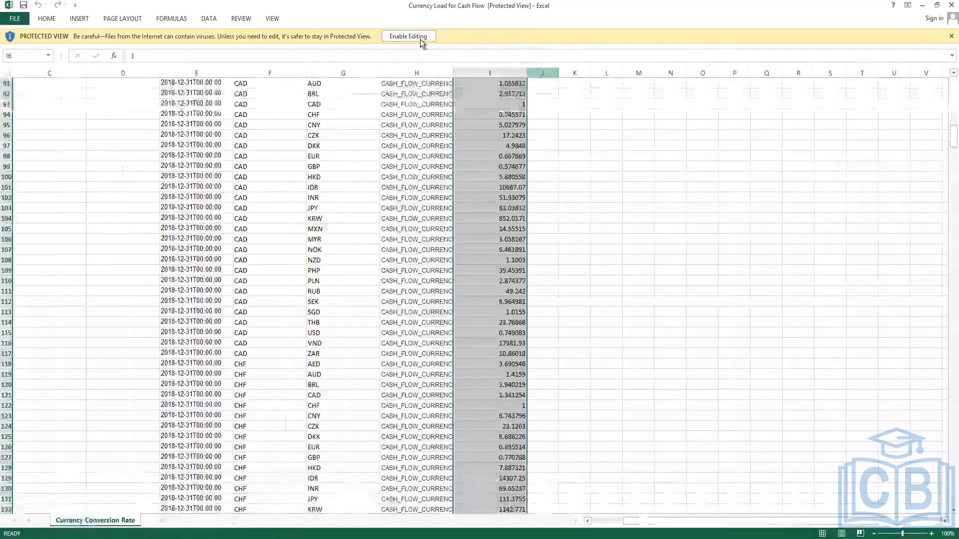
pyautogui.click(420, 38)
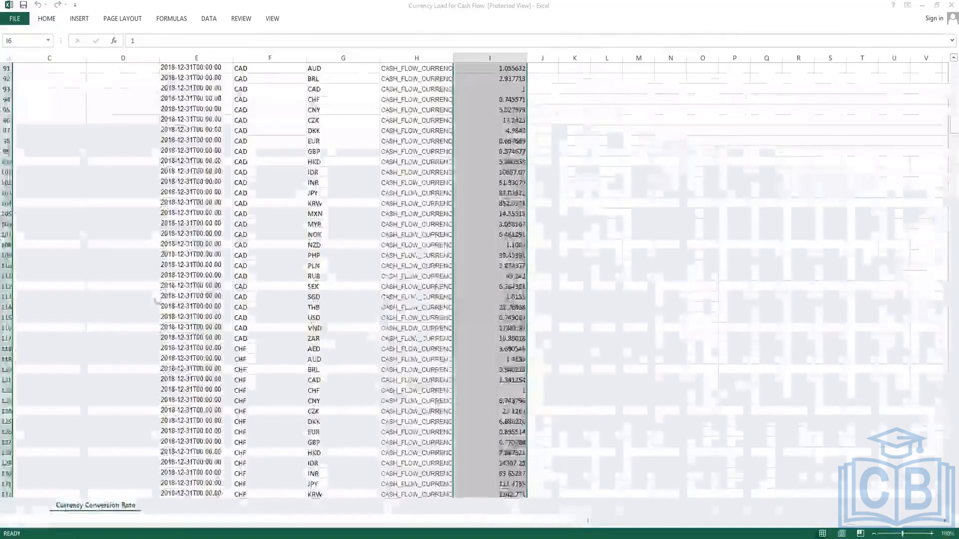
# Examine the Currency Conversion Rate sheet's spreadsheet key, From Currency, Target Currency and Currency Rate columns
pyautogui.scroll(3, 156, 290)
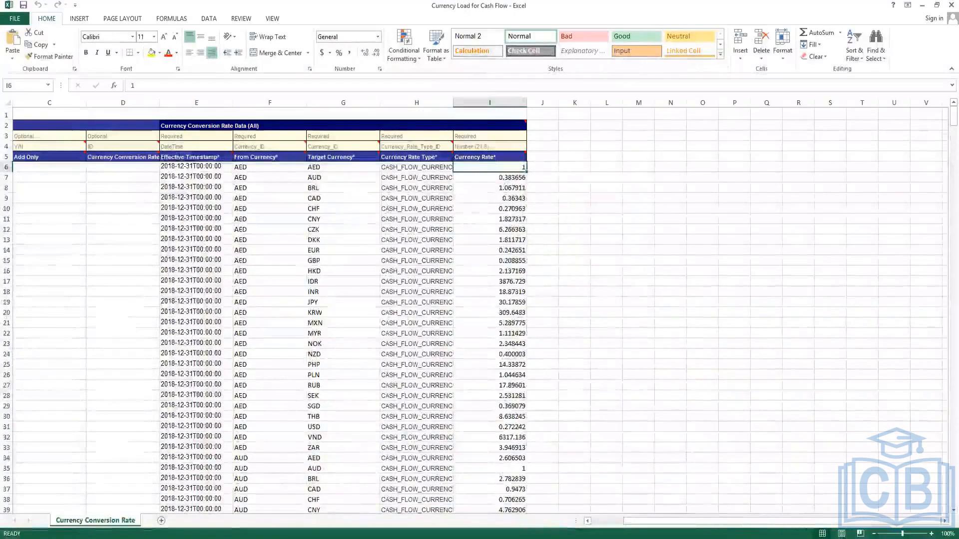
pyautogui.moveTo(627, 527); pyautogui.dragTo(597, 527)
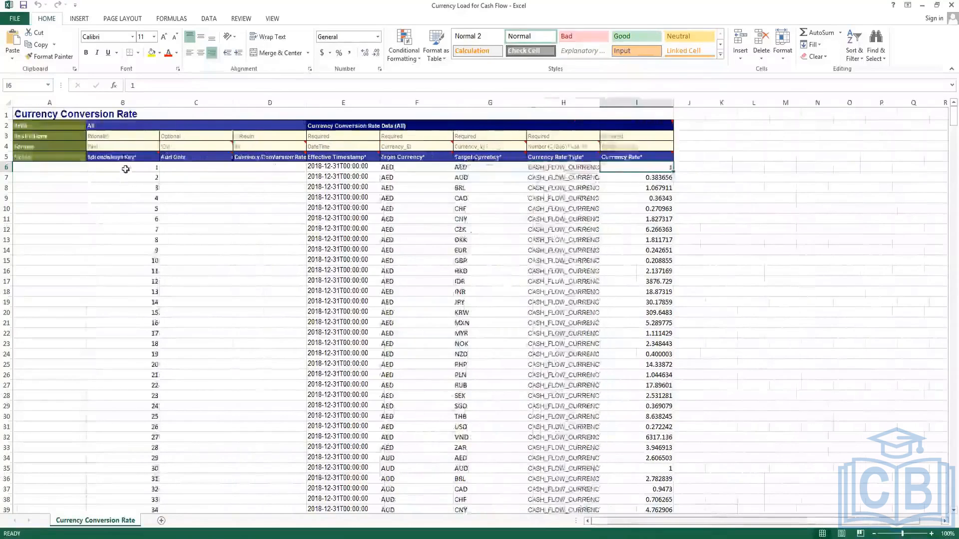
pyautogui.click(124, 167)
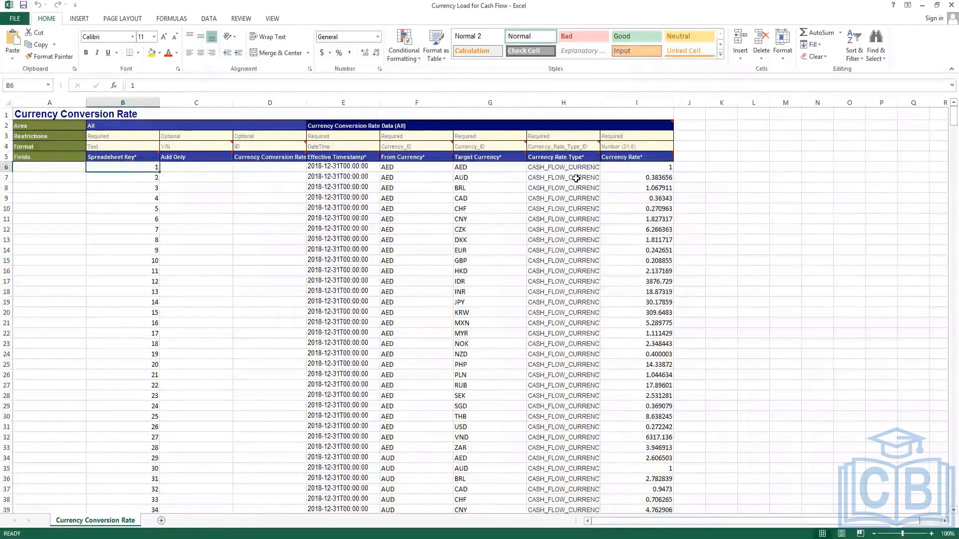
pyautogui.click(403, 166)
pyautogui.moveTo(403, 166); pyautogui.dragTo(402, 320)
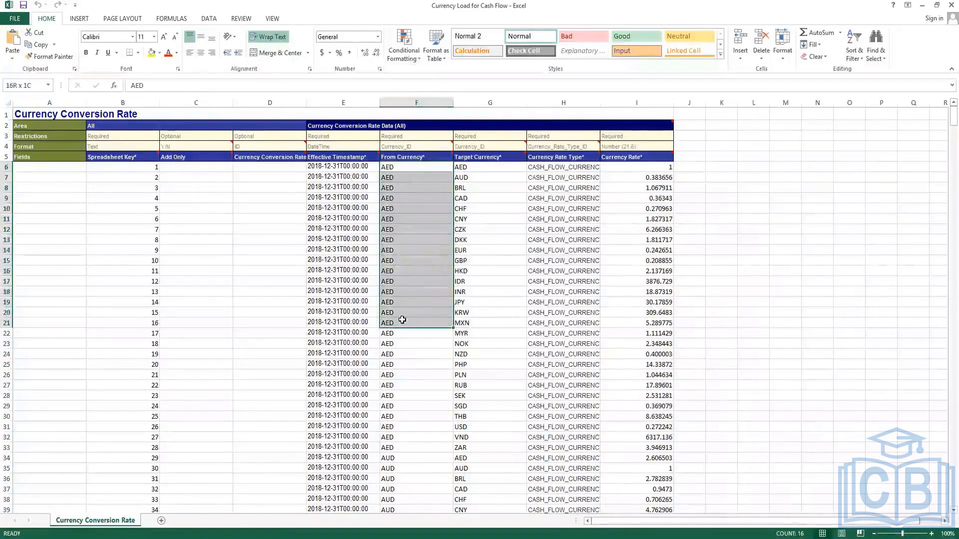
pyautogui.click(469, 171)
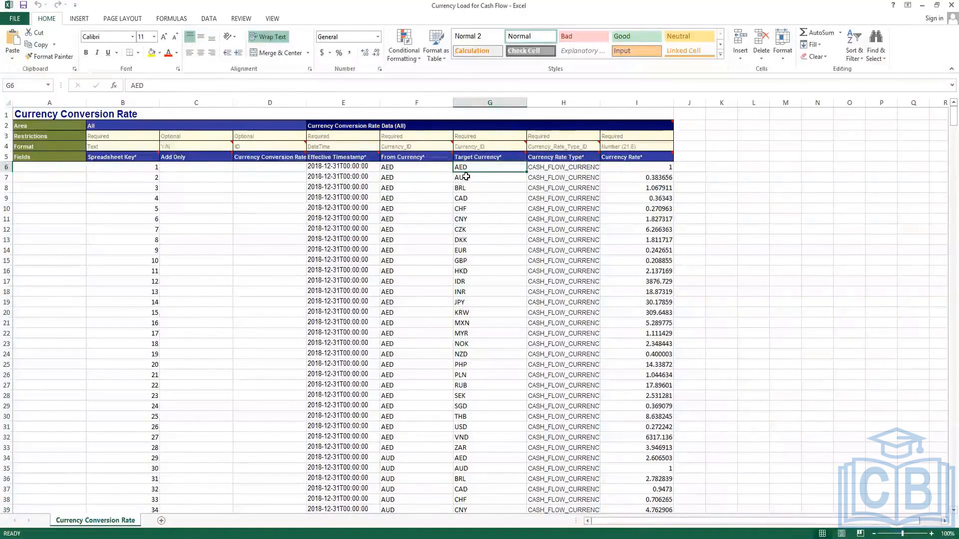
pyautogui.click(639, 178)
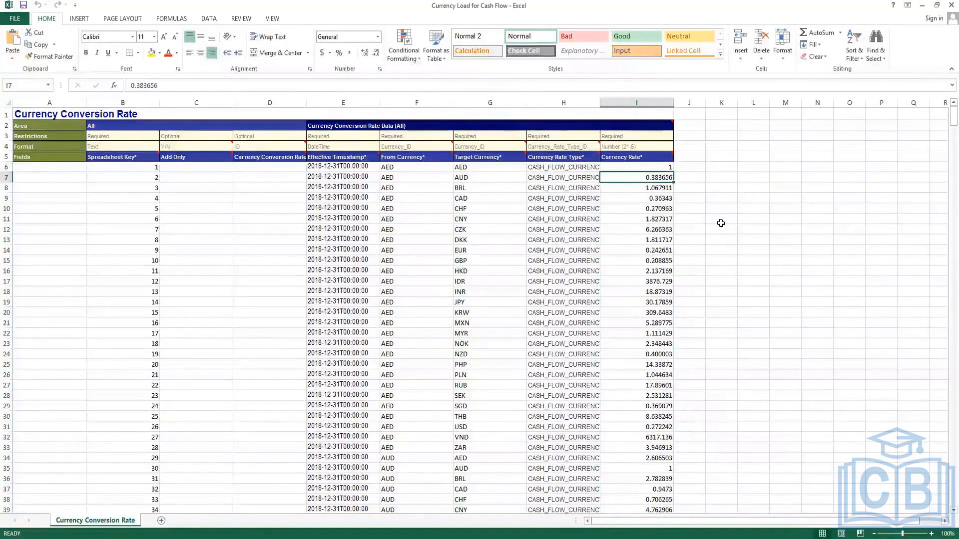
pyautogui.click(400, 189)
pyautogui.click(480, 190)
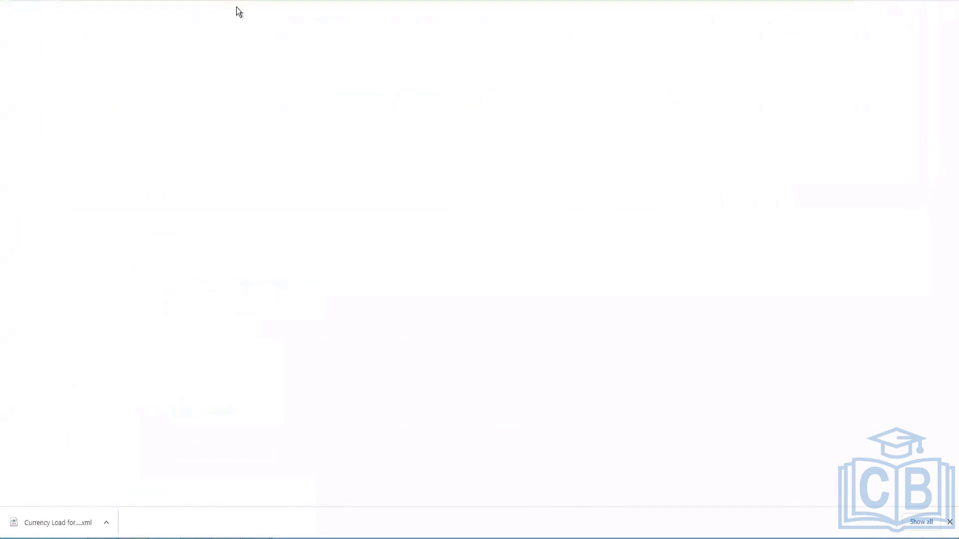
# Switch to the browser, search the web for "oanda currency converter", and open OANDA's Currency Converter page
pyautogui.write('oan')
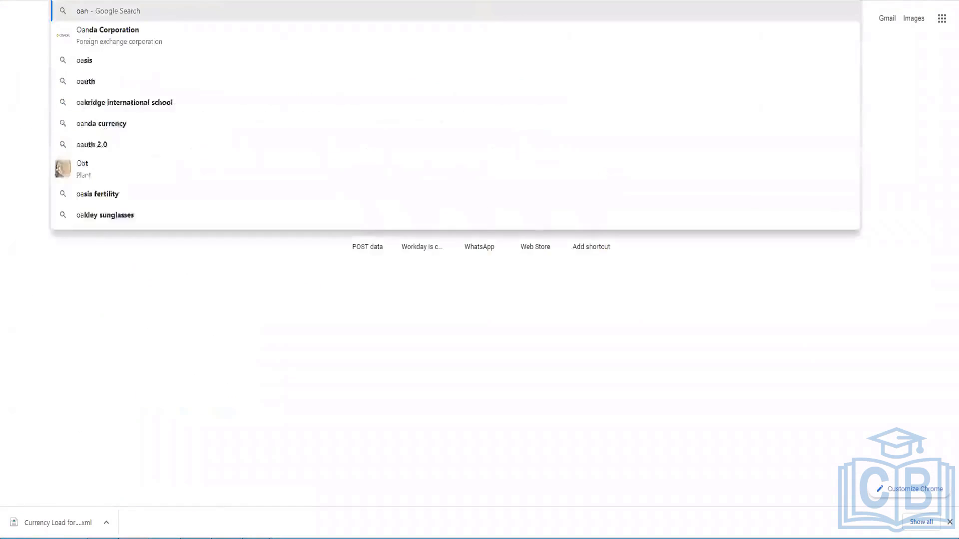
pyautogui.write('da currency')
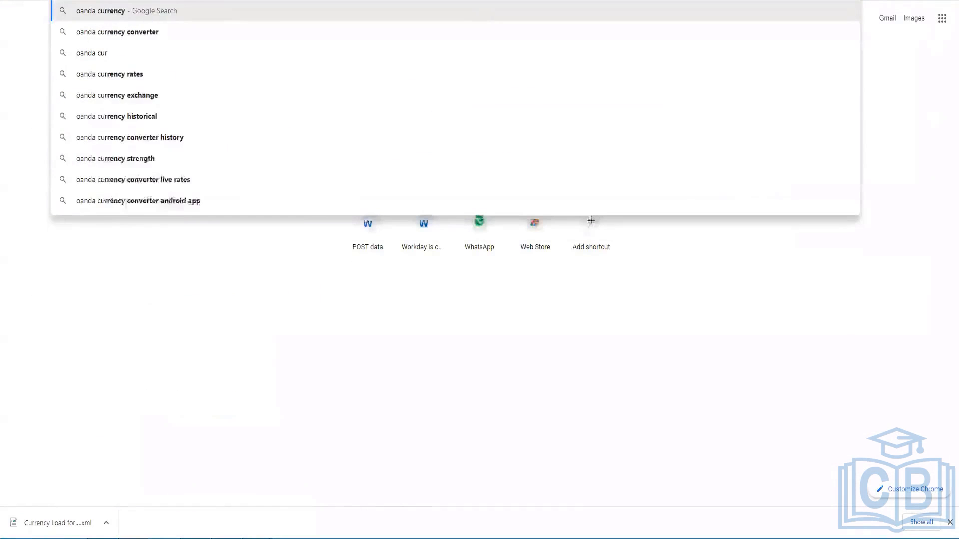
pyautogui.click(184, 31)
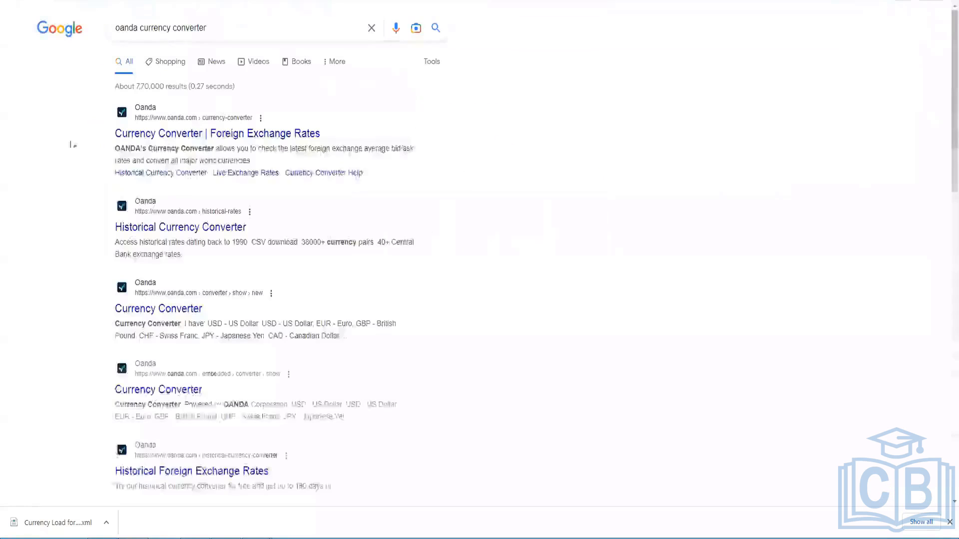
pyautogui.click(239, 134)
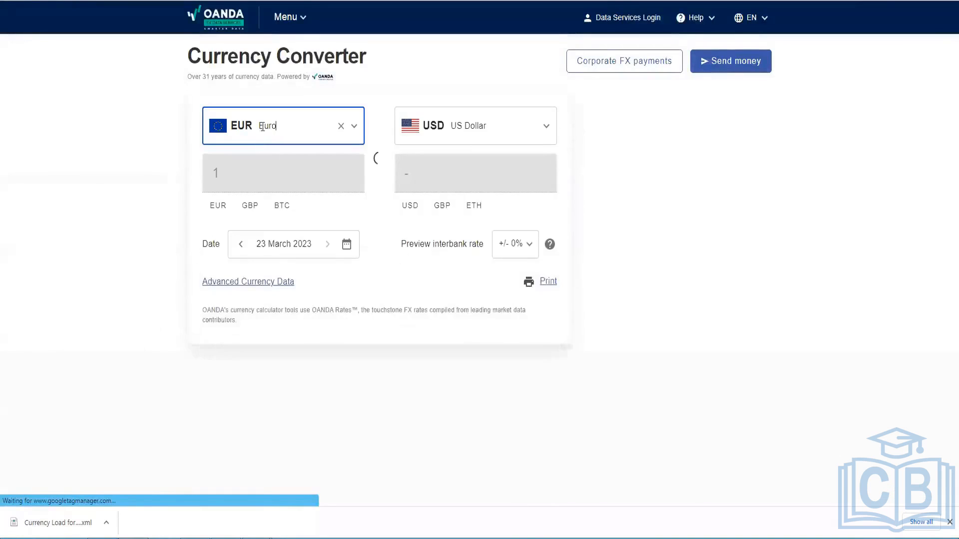
# Look up BRL (Brazilian Real) as the currency to convert from in OANDA's converter
pyautogui.click(265, 125)
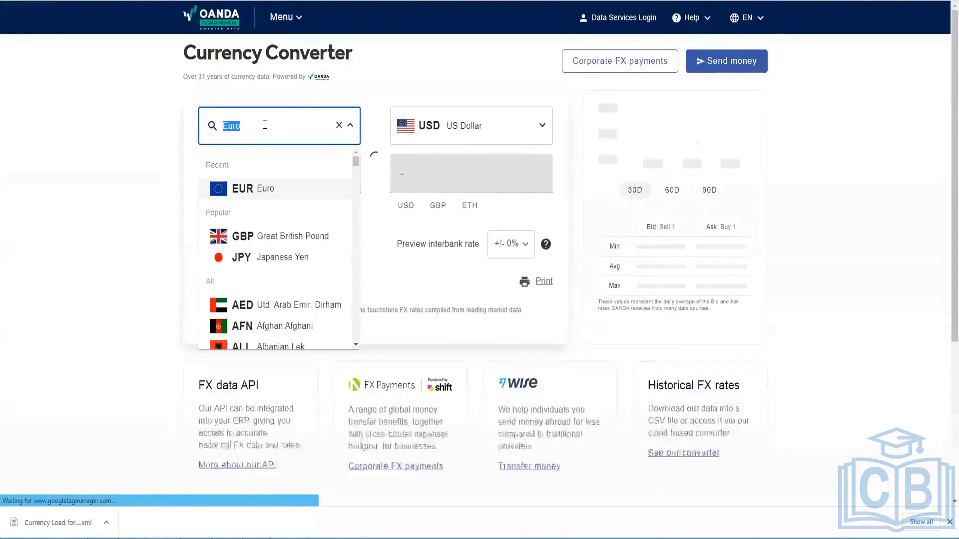
pyautogui.write('BRL')
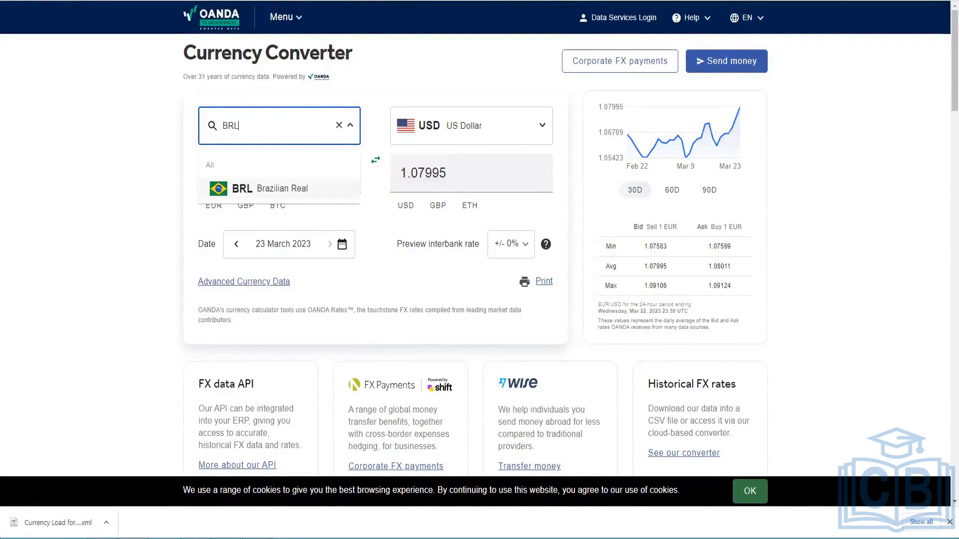
# Switch to Excel's Currency Load for Cash Flow workbook, find all USD entries, and check the AED-to-USD row
pyautogui.moveTo(258, 535)
pyautogui.click(311, 496)
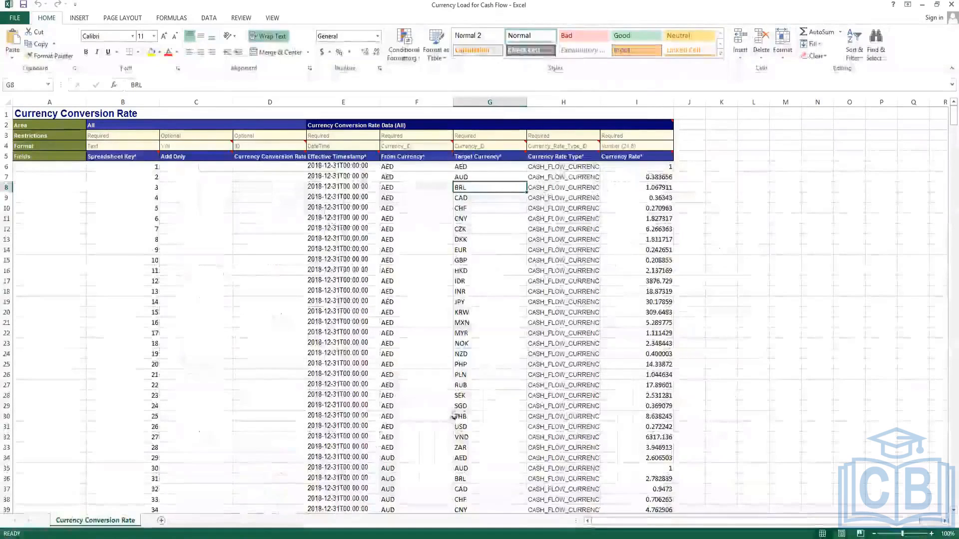
pyautogui.scroll(-11, 469, 397)
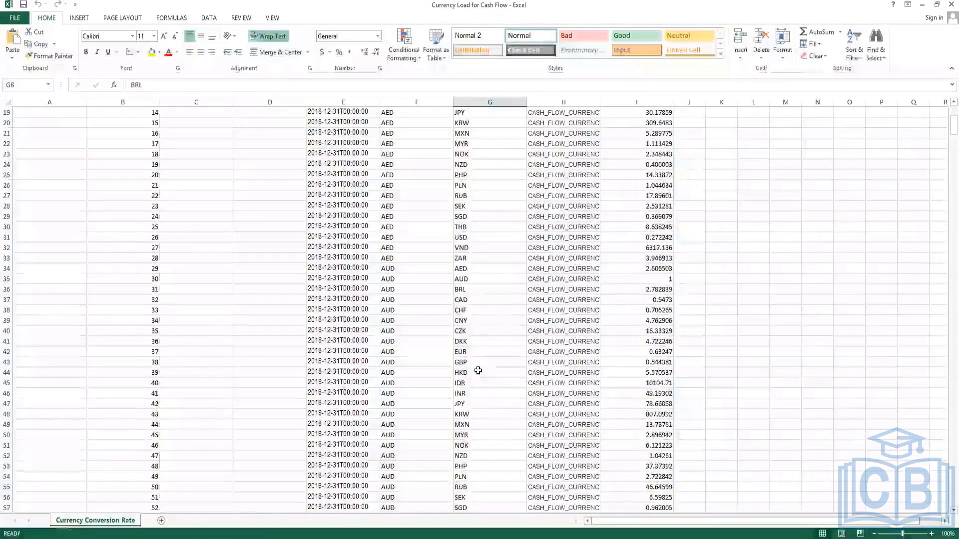
pyautogui.scroll(-3, 478, 371)
pyautogui.click(477, 370)
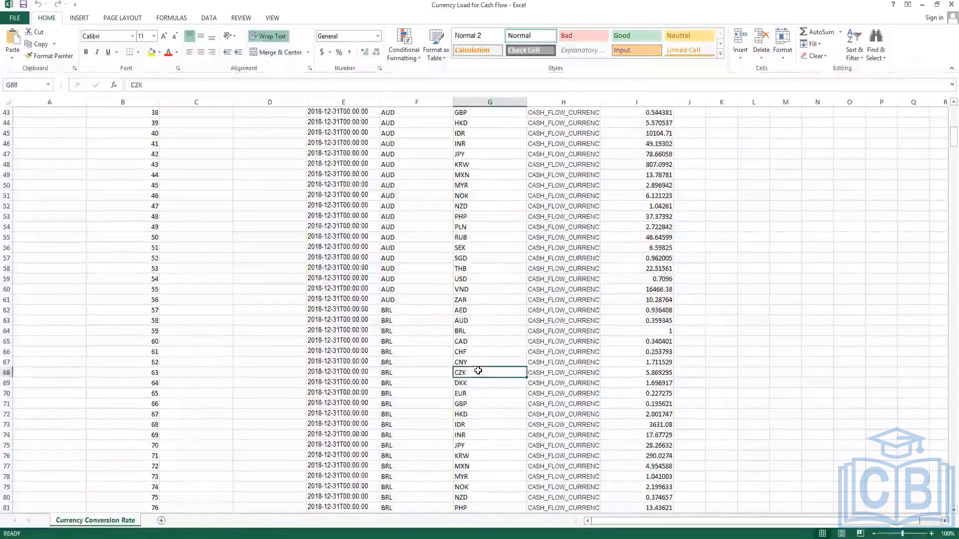
pyautogui.hotkey('ctrl', 'f')
pyautogui.write('USD')
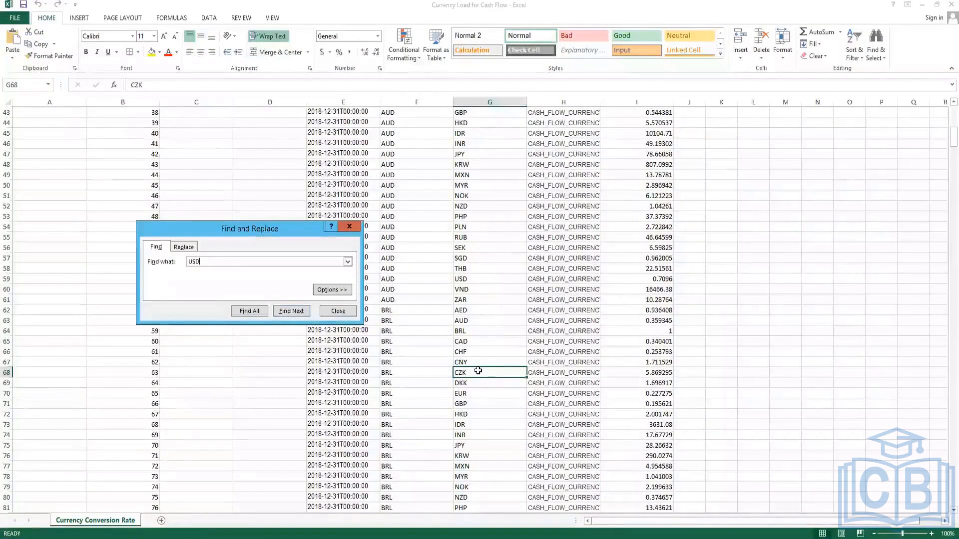
pyautogui.click(249, 311)
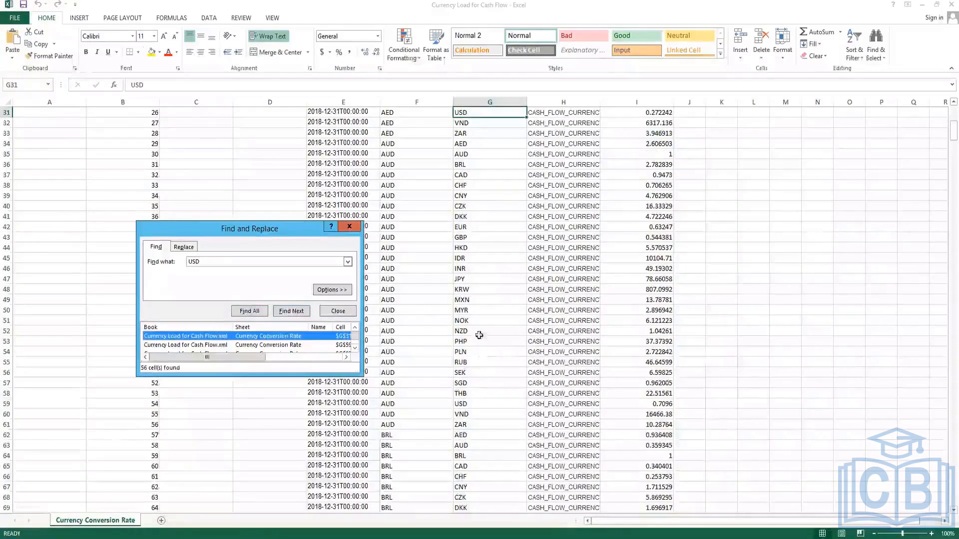
pyautogui.click(404, 113)
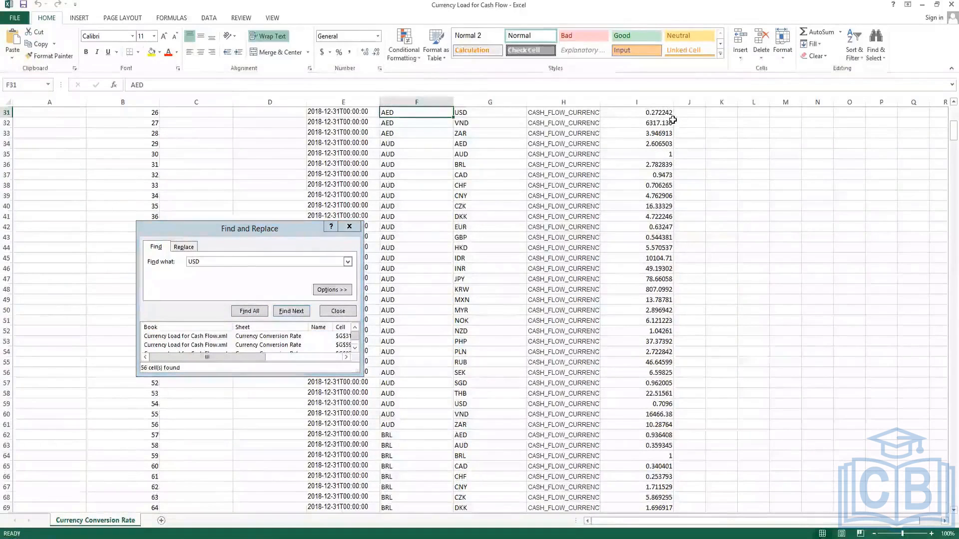
pyautogui.click(349, 226)
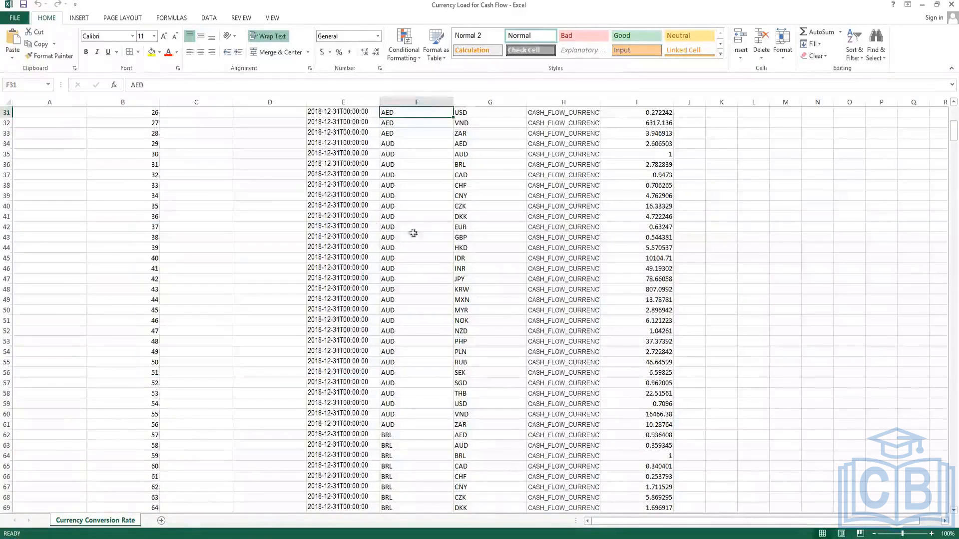
# Examine the Effective Timestamp, Currency Rate Type and Currency Rate values in the first data row of the conversion sheet
pyautogui.scroll(4, 401, 228)
pyautogui.scroll(6, 401, 228)
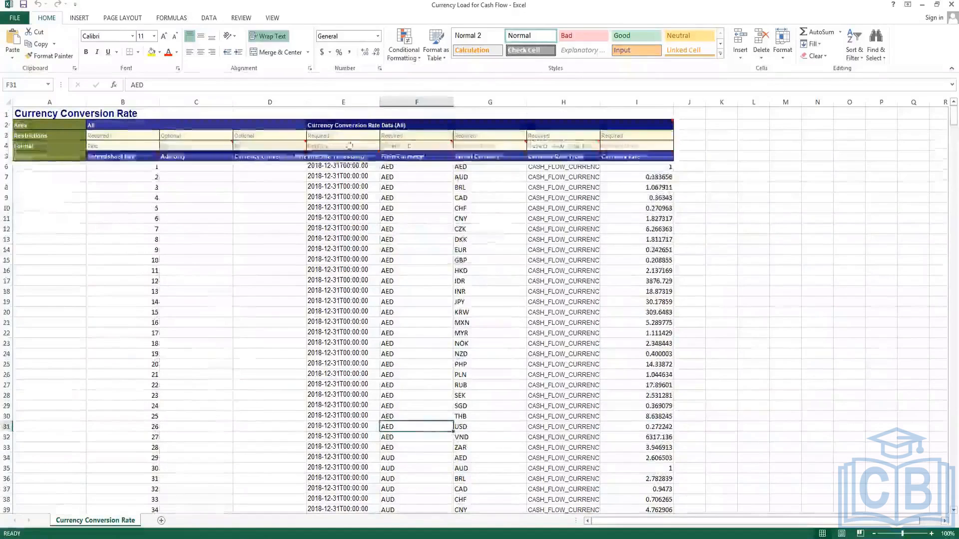
pyautogui.click(345, 165)
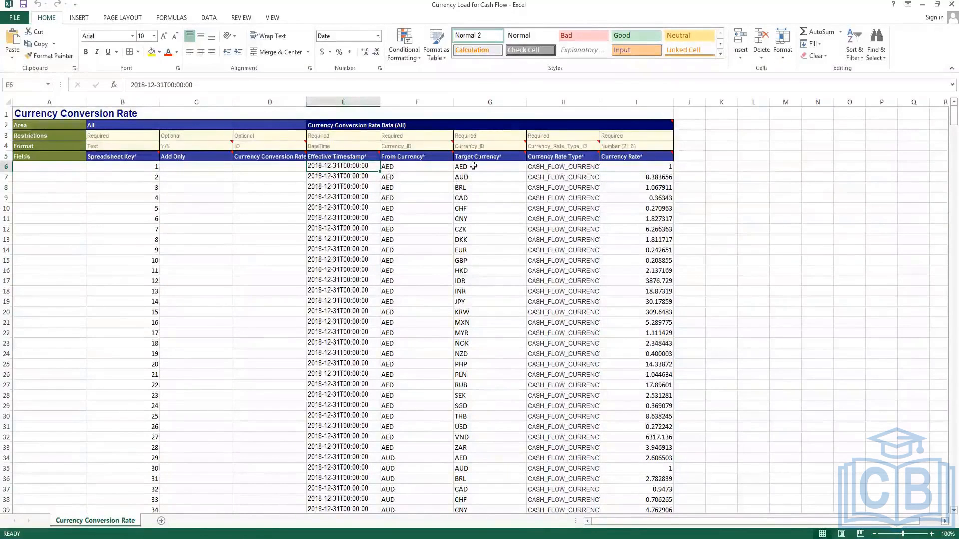
pyautogui.click(568, 165)
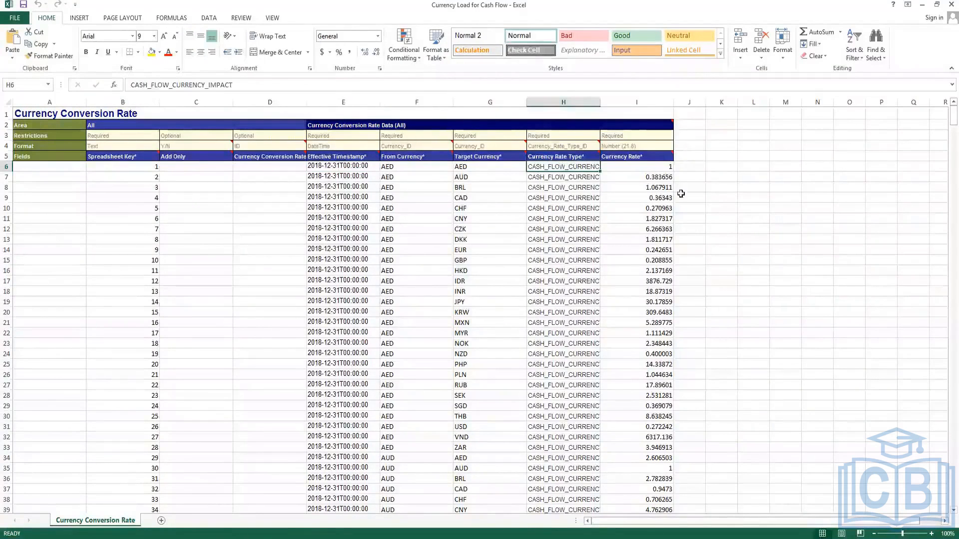
pyautogui.click(660, 170)
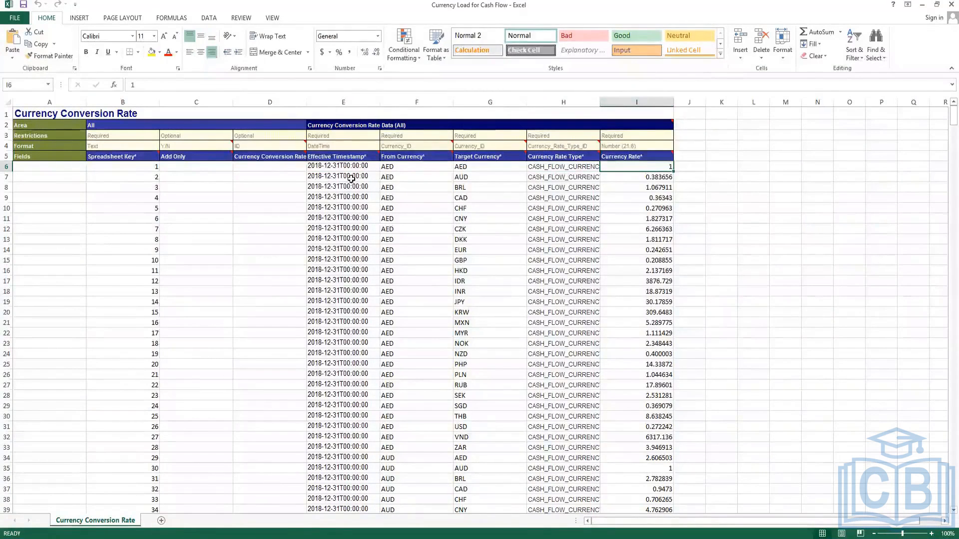
# Examine how each From Currency, such as BRL, CAD, CHF, CNY and CZK, is paired with every Target Currency in the sheet
pyautogui.scroll(-13, 348, 346)
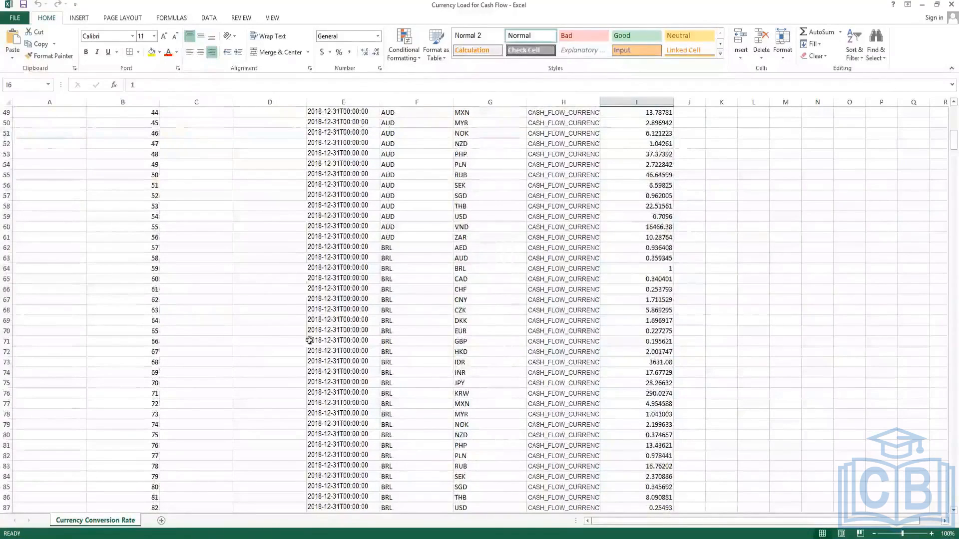
pyautogui.scroll(-6, 372, 399)
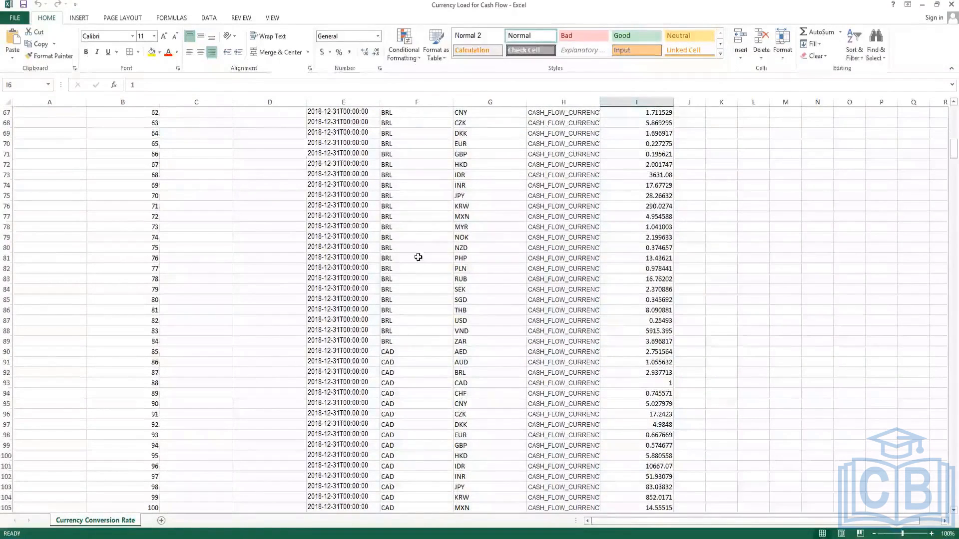
pyautogui.click(392, 170)
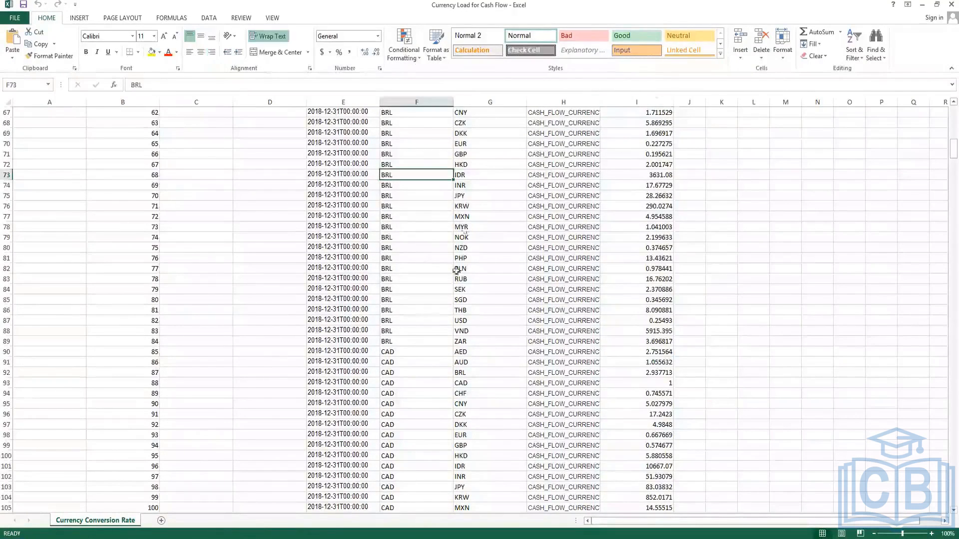
pyautogui.click(475, 163)
pyautogui.click(422, 353)
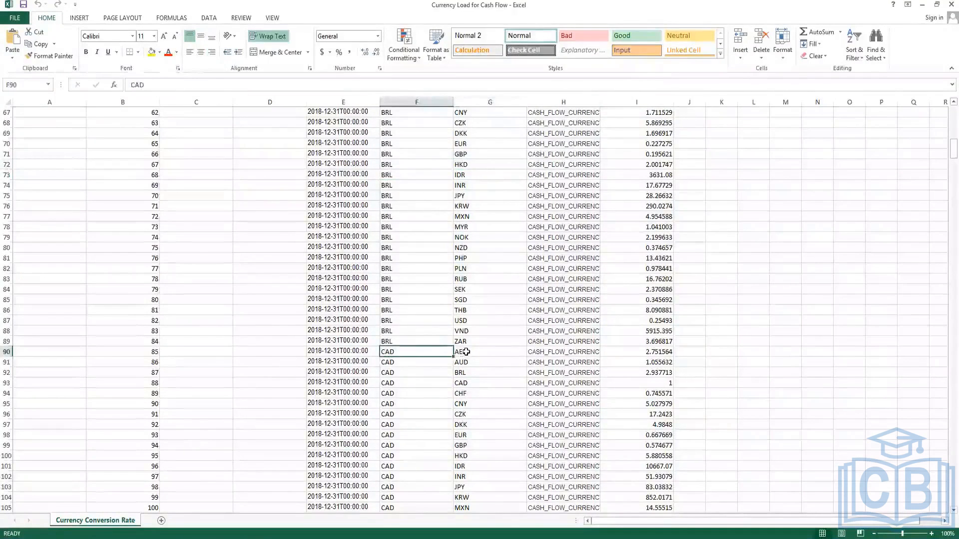
pyautogui.click(465, 352)
pyautogui.scroll(-16, 492, 379)
pyautogui.scroll(-6, 406, 361)
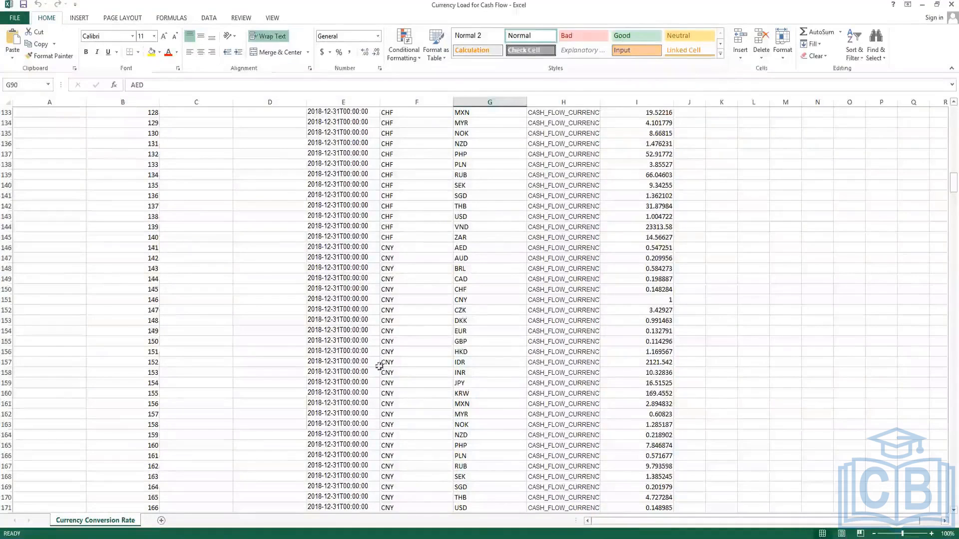
pyautogui.scroll(-9, 431, 373)
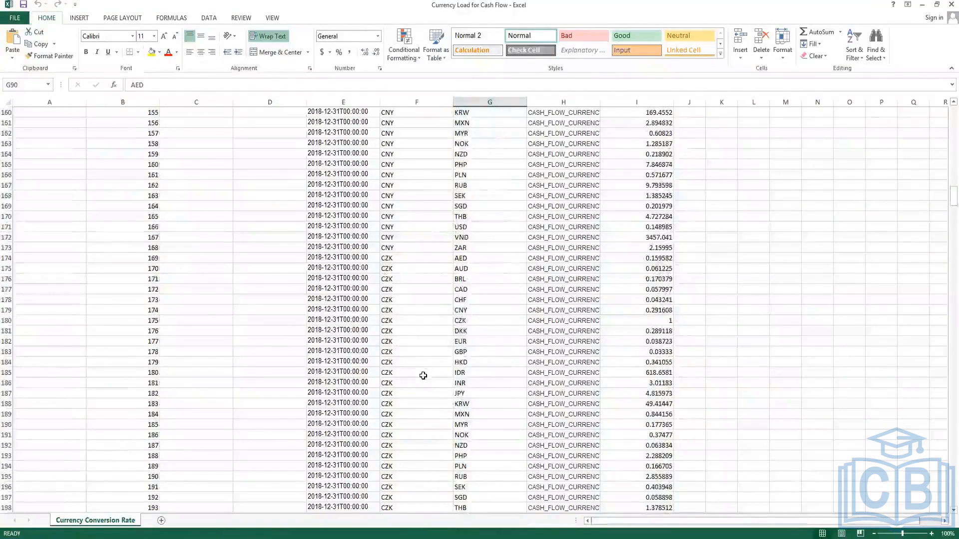
pyautogui.scroll(-5, 423, 376)
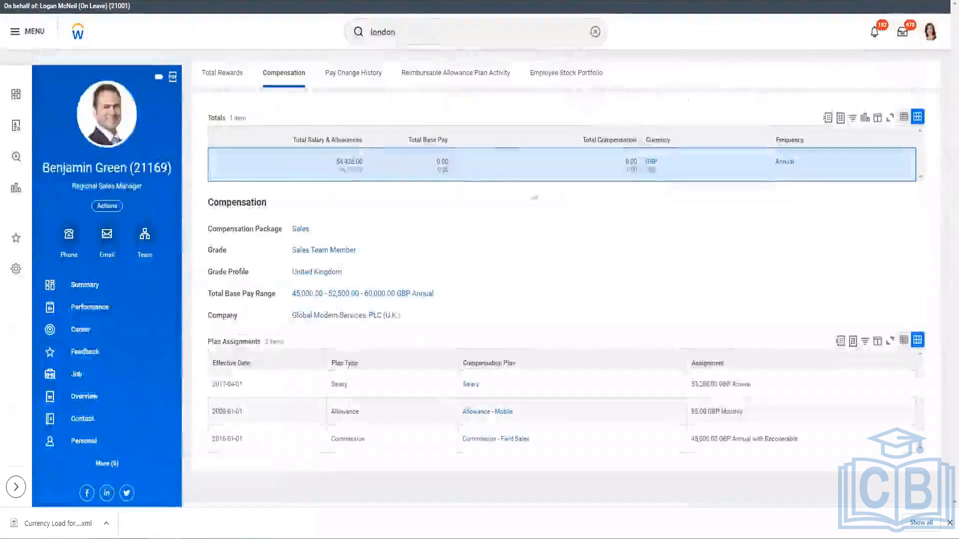
# Switch to Workday, search for "currency", and run the Currency Conversion Rates for Today report with the Current rate type
pyautogui.press('F5')
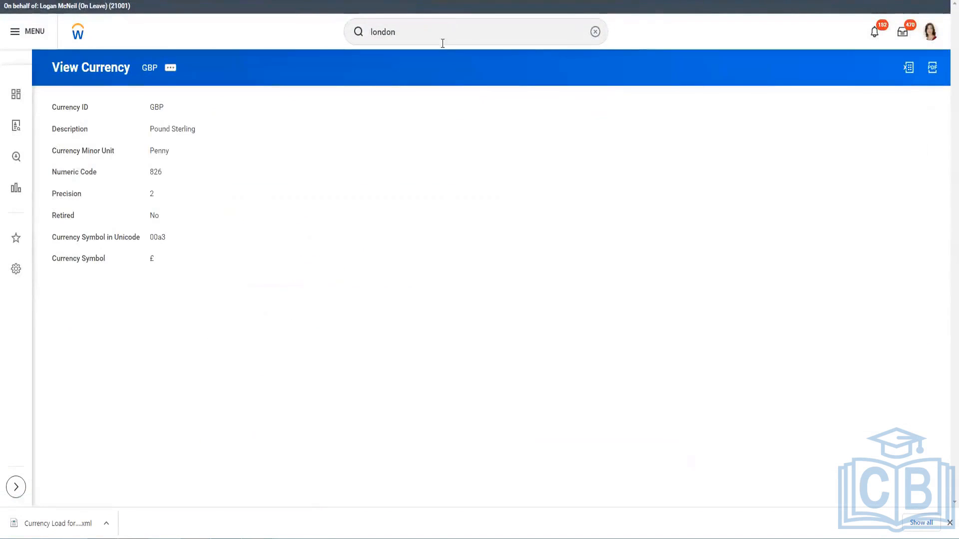
pyautogui.click(442, 38)
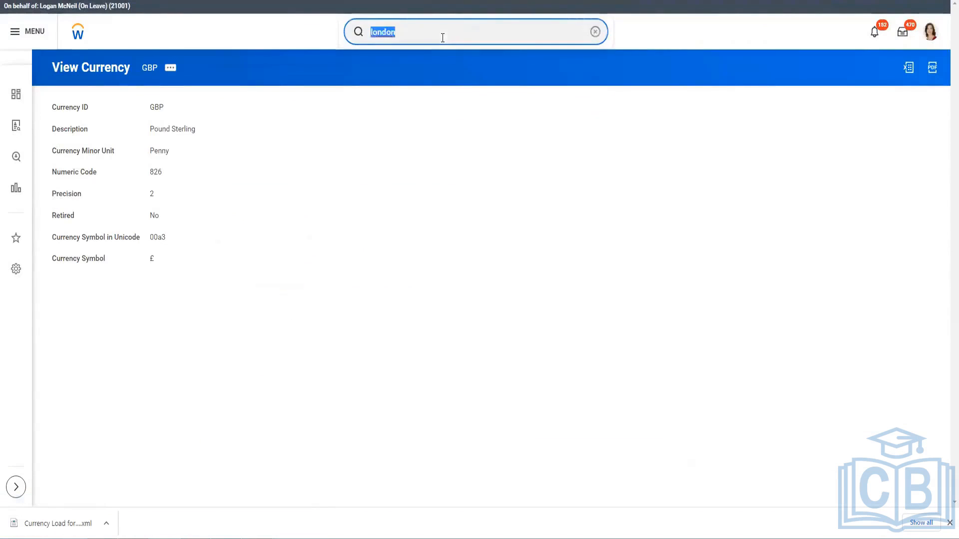
pyautogui.write('currency')
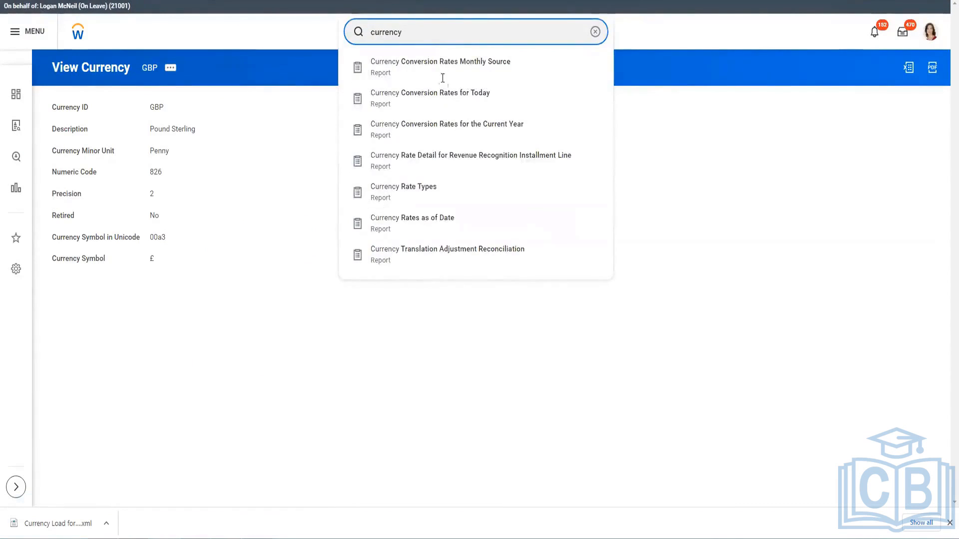
pyautogui.click(443, 106)
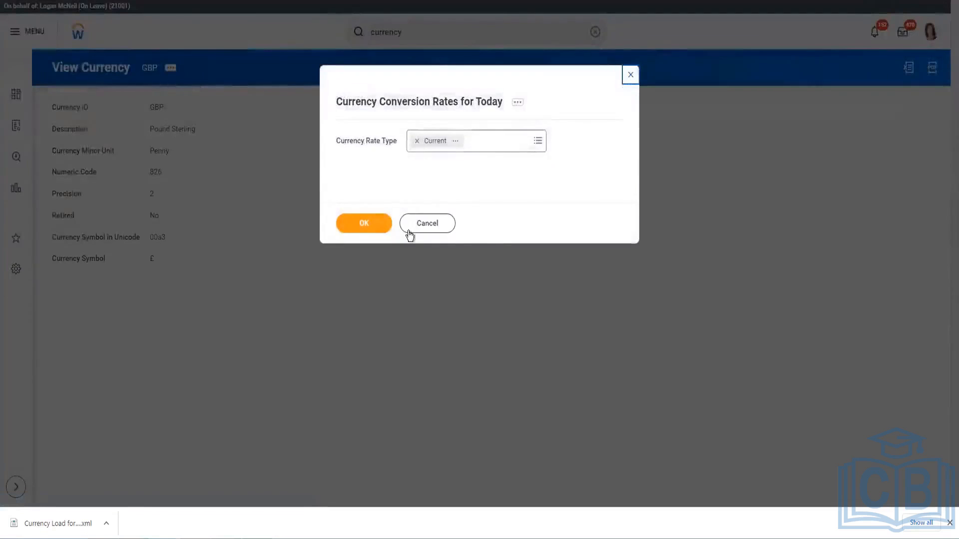
pyautogui.click(376, 222)
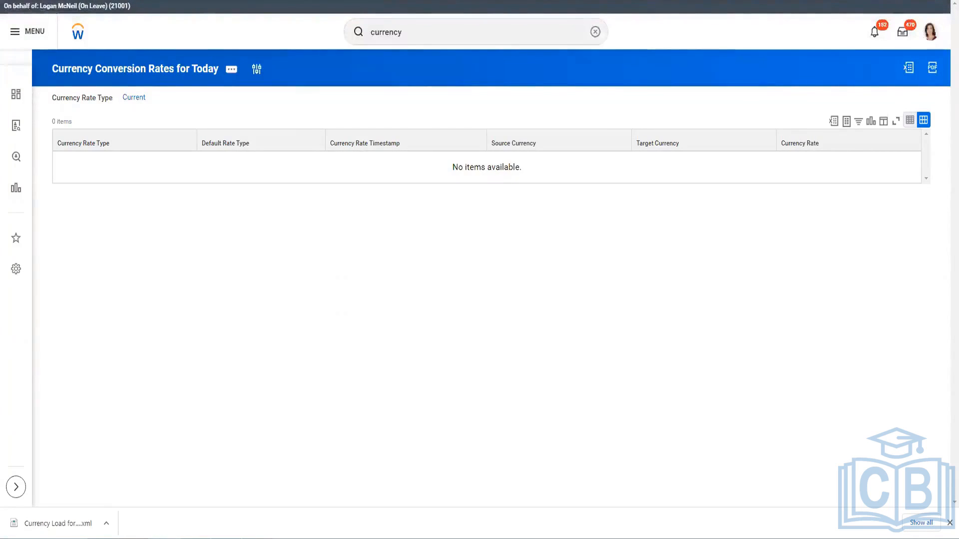
# Rerun the report for all rate types: Current, Average, Budget, Cash Flow Currency Impact, Historic Equity, Monthend and Quarterly Average
pyautogui.click(256, 70)
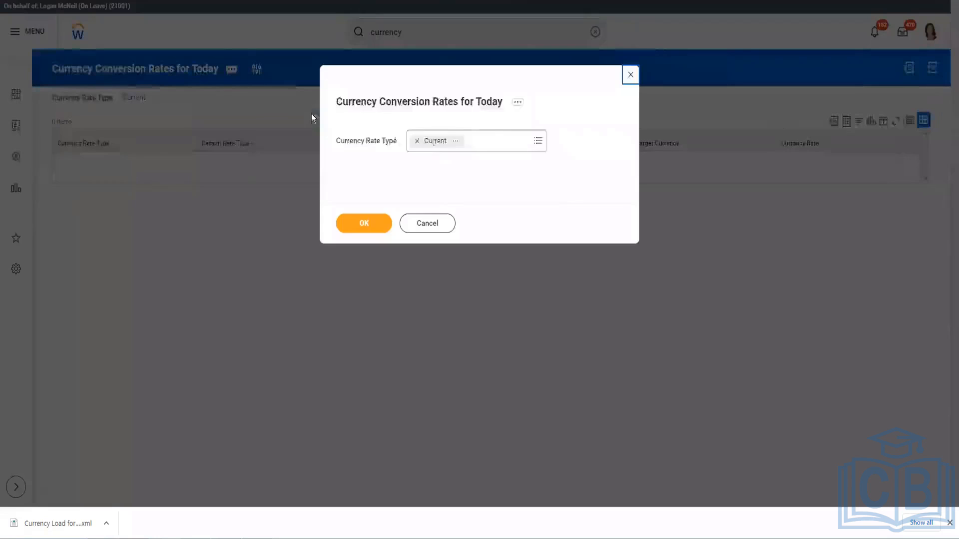
pyautogui.click(466, 143)
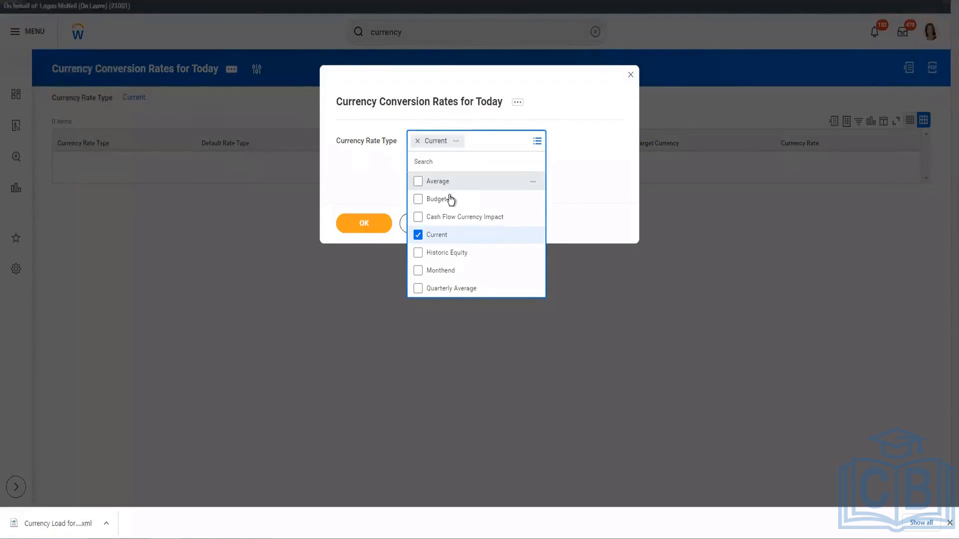
pyautogui.click(455, 188)
pyautogui.keyDown('shift'); pyautogui.click(454, 309); pyautogui.keyUp('shift')
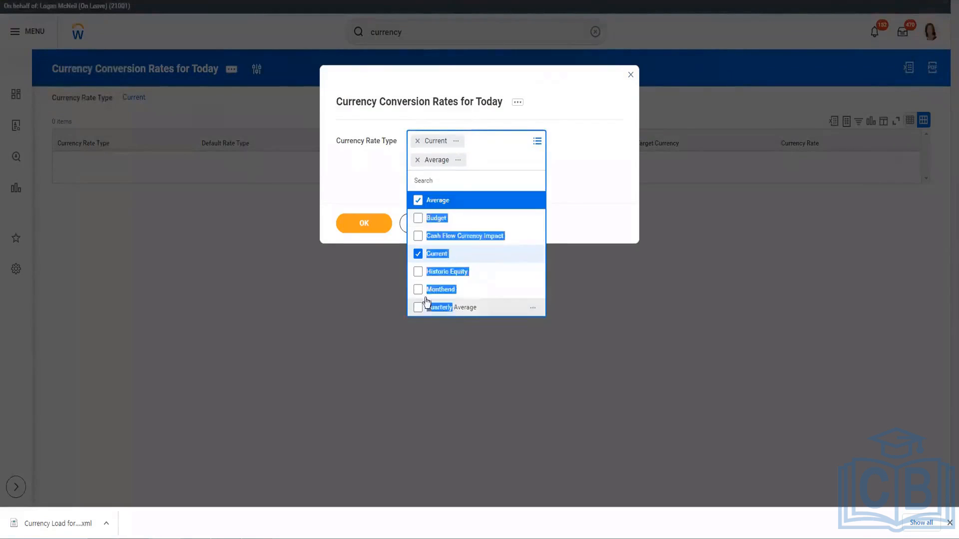
pyautogui.click(361, 302)
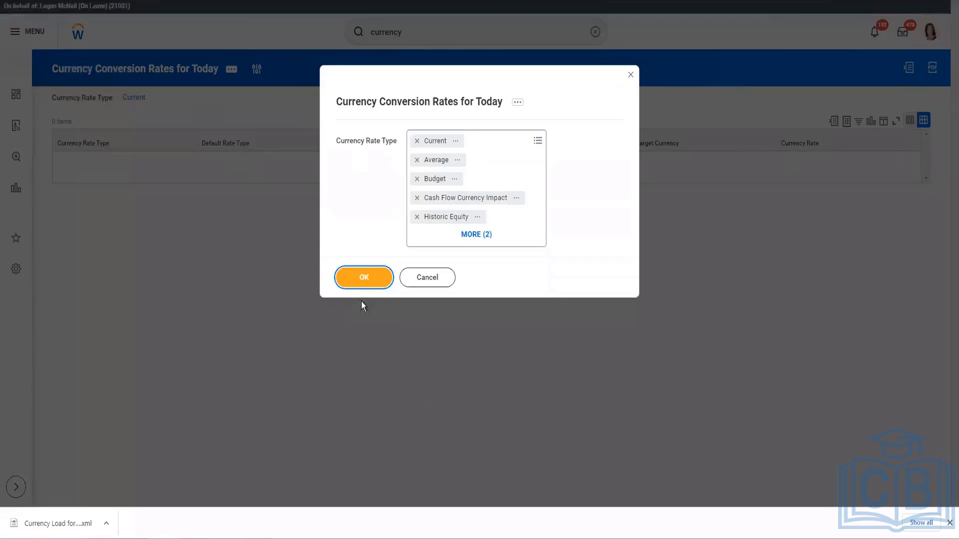
pyautogui.click(360, 282)
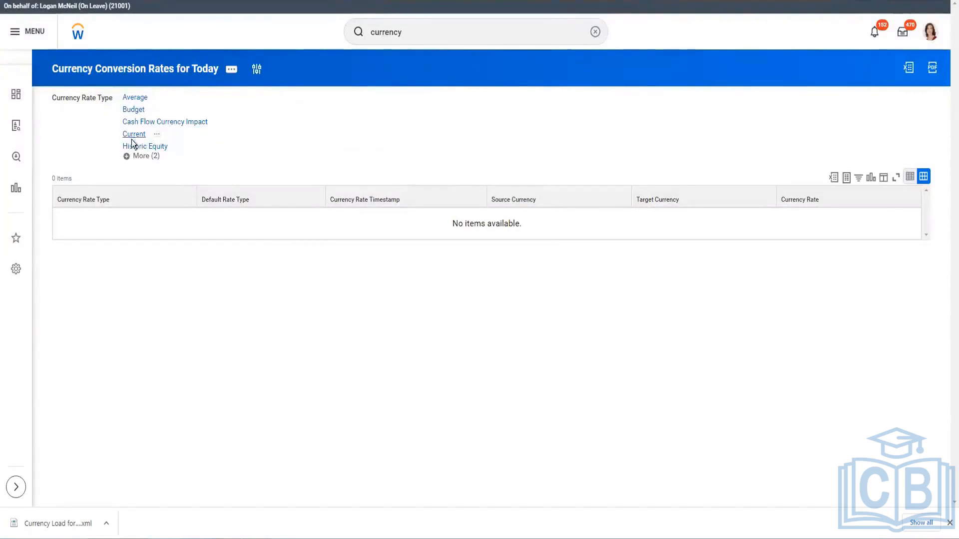
# Edit the report definition to use the Currency Conversion Rates data source with the All Currency Conversion Rates filter, and review its filter conditions
pyautogui.click(181, 70)
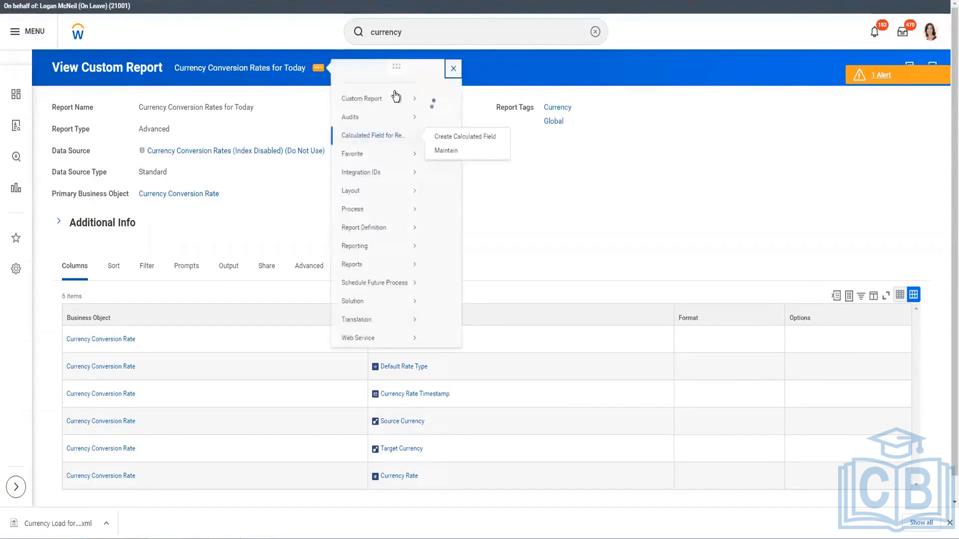
pyautogui.moveTo(396, 109)
pyautogui.click(440, 112)
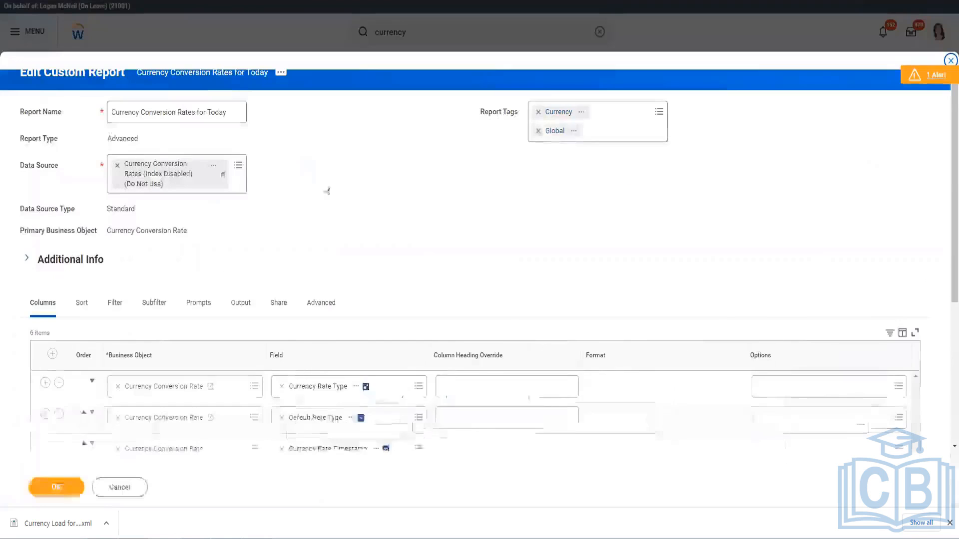
pyautogui.click(241, 172)
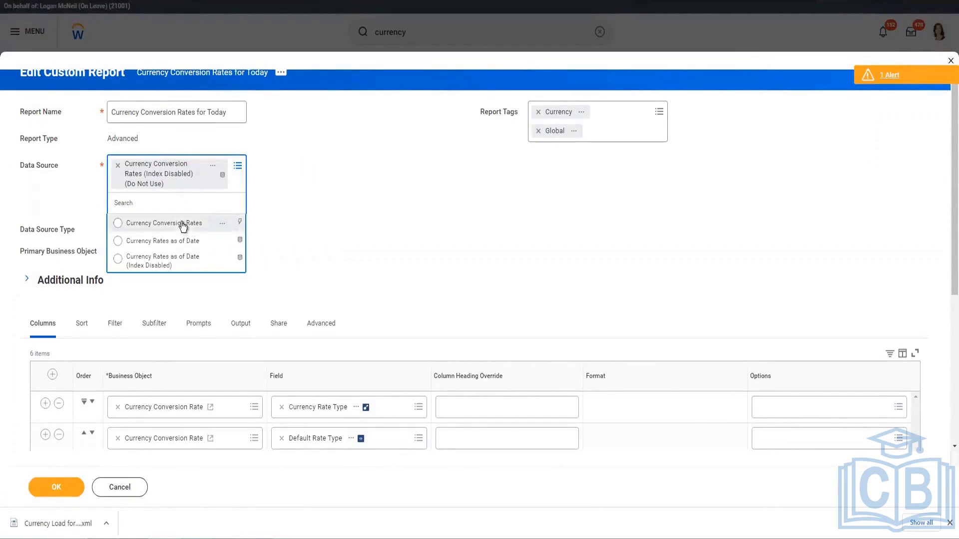
pyautogui.click(183, 225)
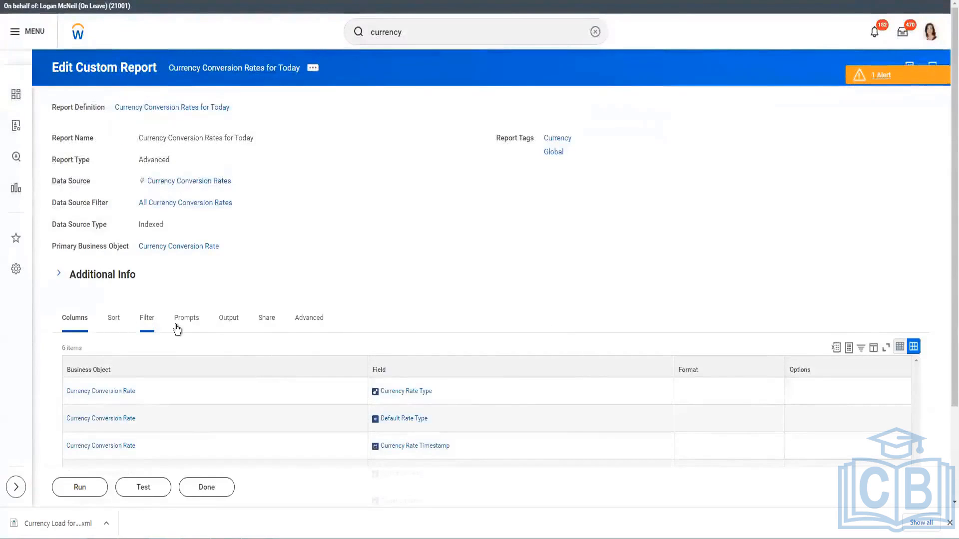
pyautogui.scroll(-3, 380, 299)
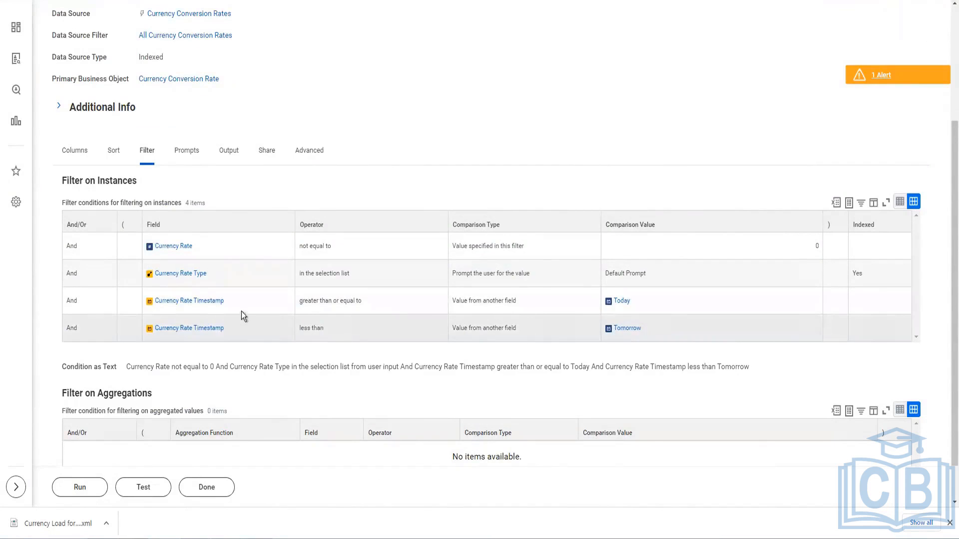
# Start a test run of the Currency Conversion Rates for Today report with AED as the source currency
pyautogui.click(185, 151)
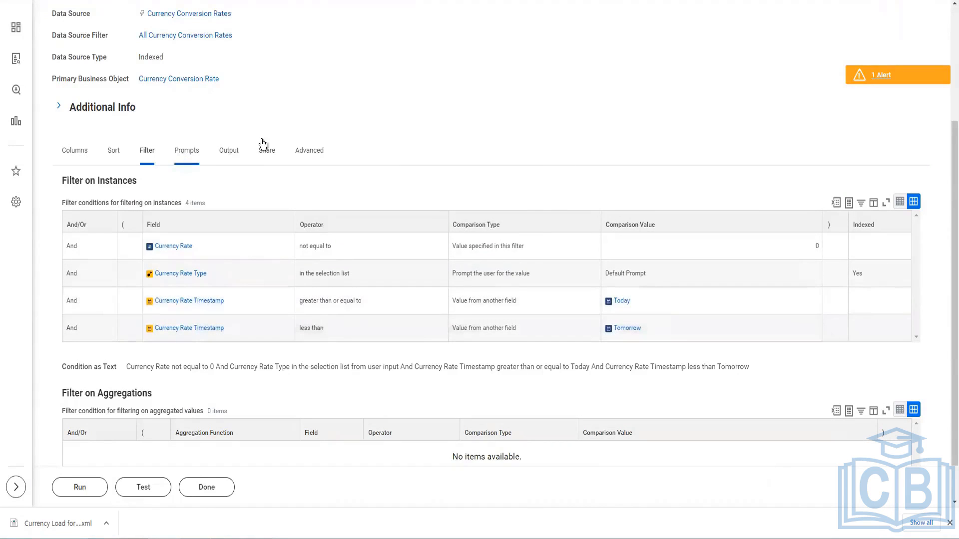
pyautogui.click(133, 486)
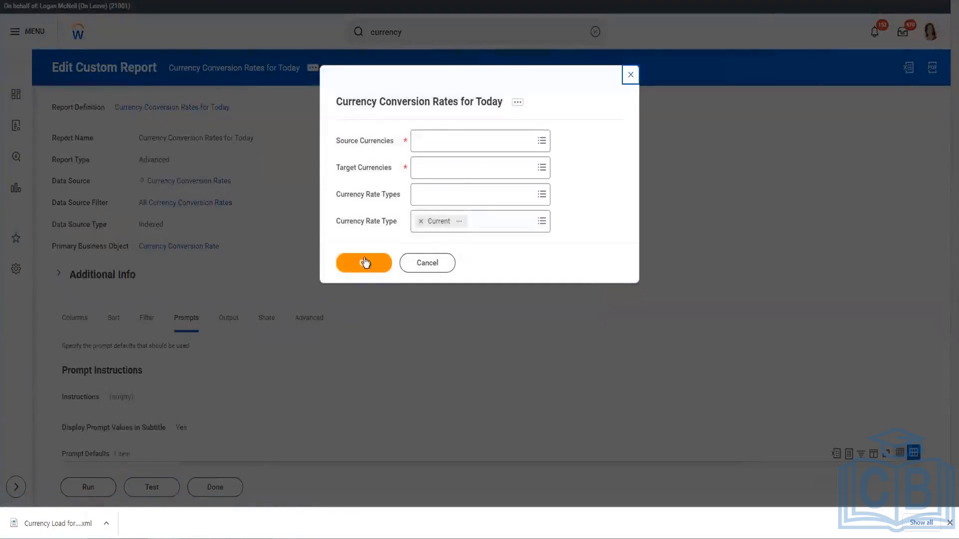
pyautogui.click(459, 157)
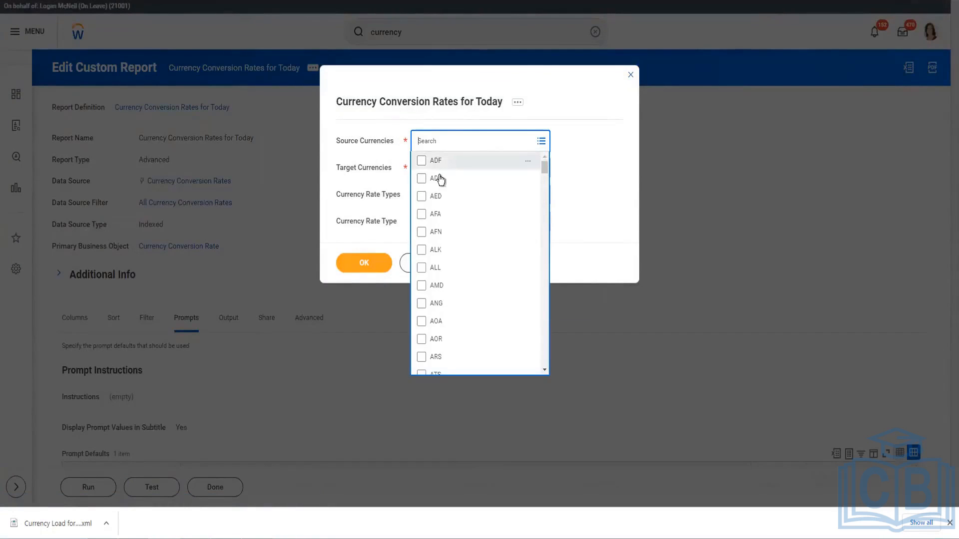
pyautogui.click(437, 196)
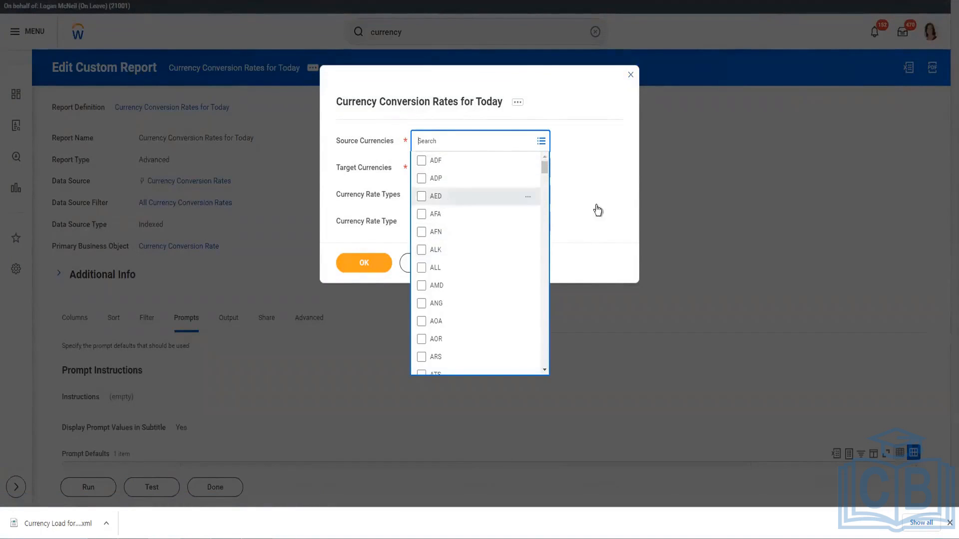
# Select every target currency for the test run, from ADF through ZWL
pyautogui.click(451, 169)
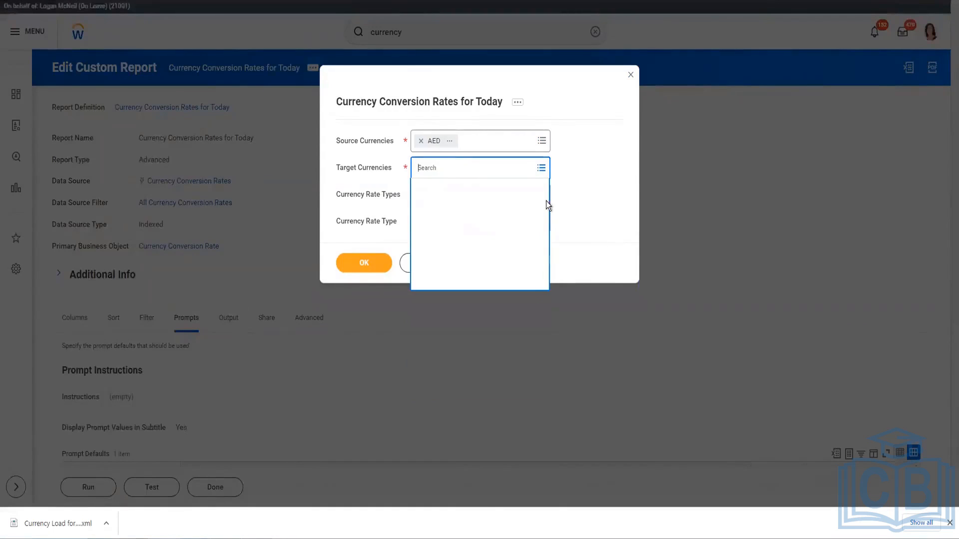
pyautogui.moveTo(547, 196); pyautogui.dragTo(535, 467)
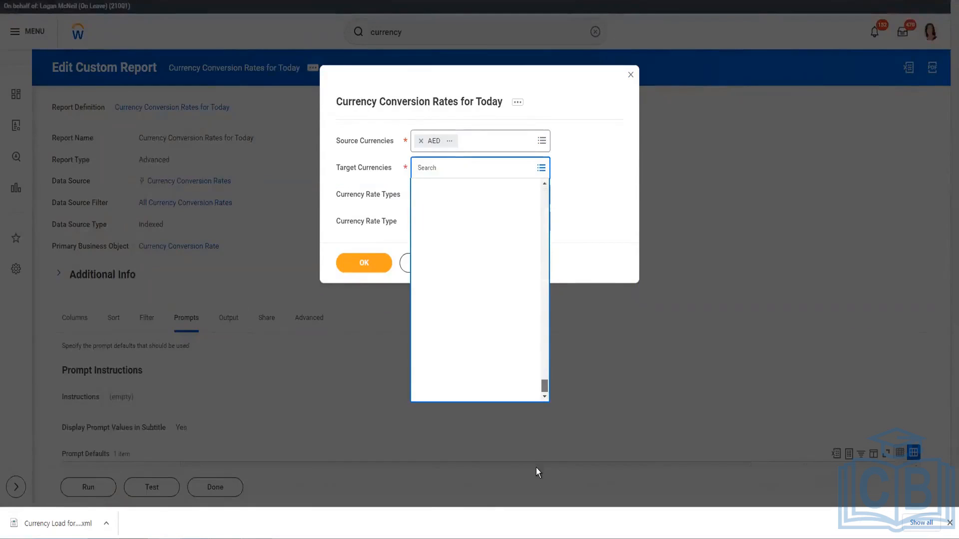
pyautogui.scroll(-3, 448, 391)
pyautogui.click(488, 396)
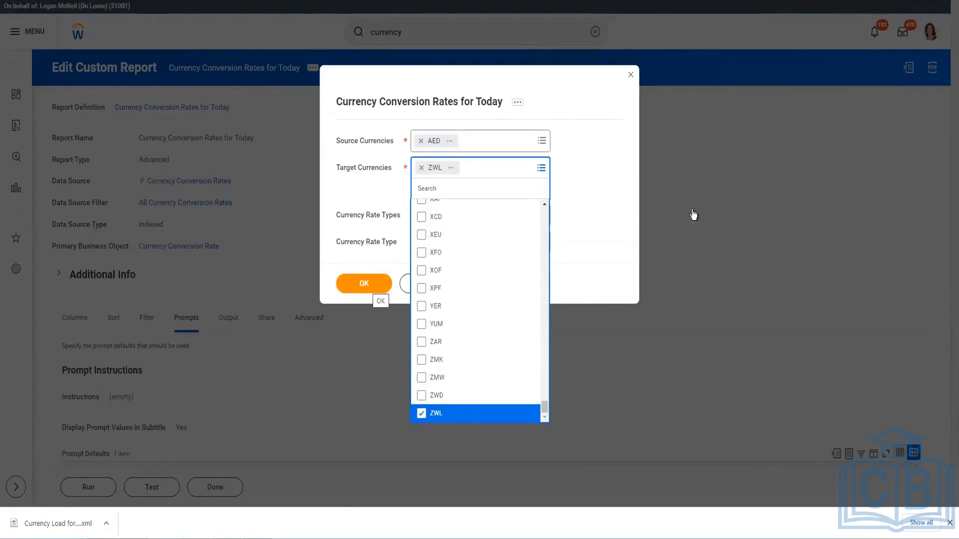
pyautogui.moveTo(546, 408); pyautogui.dragTo(548, 188)
pyautogui.click(443, 207)
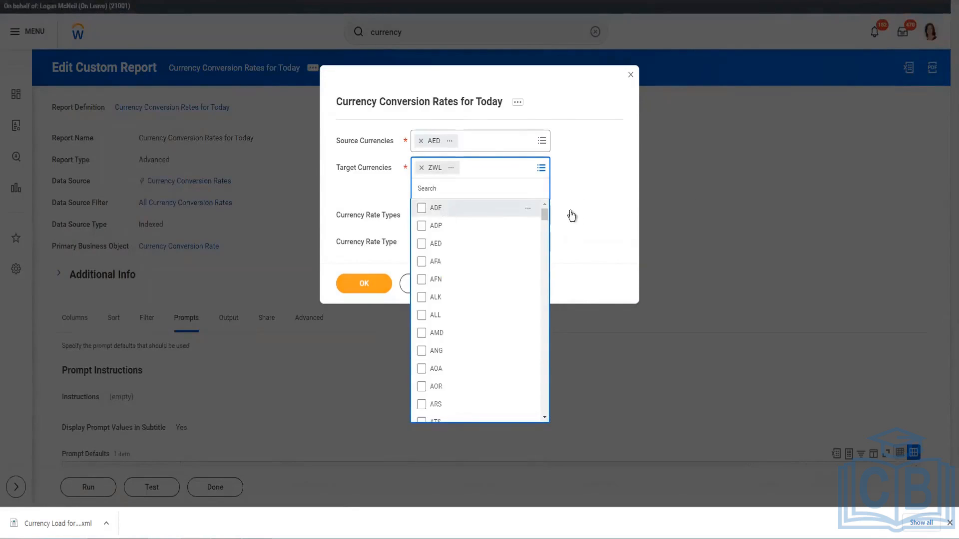
pyautogui.moveTo(544, 234); pyautogui.dragTo(540, 483)
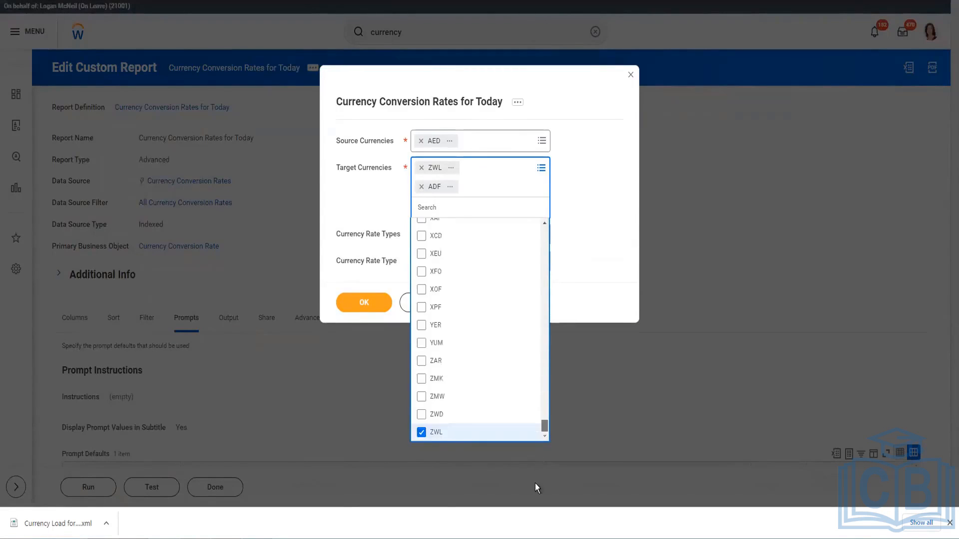
pyautogui.keyDown('shift'); pyautogui.click(443, 432); pyautogui.keyUp('shift')
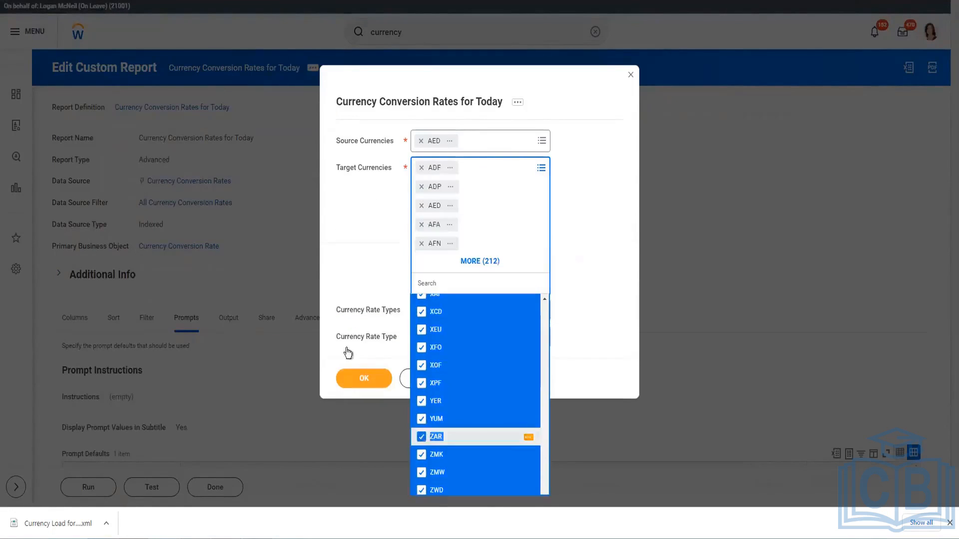
# Select all Currency Rate Types from Average to Quarterly Average, clear Current from Currency Rate Type, and run the test
pyautogui.click(401, 345)
pyautogui.click(436, 291)
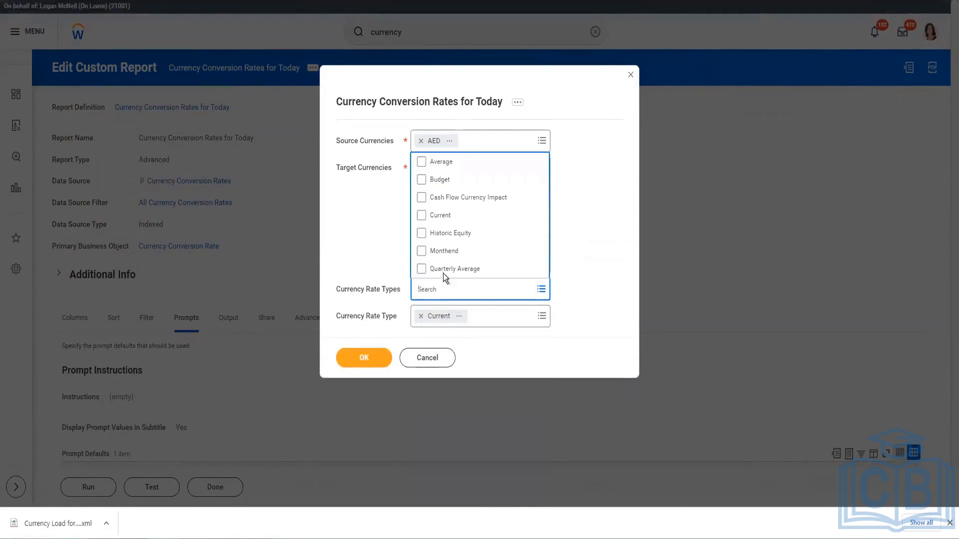
pyautogui.keyDown('shift'); pyautogui.click(444, 269); pyautogui.keyUp('shift')
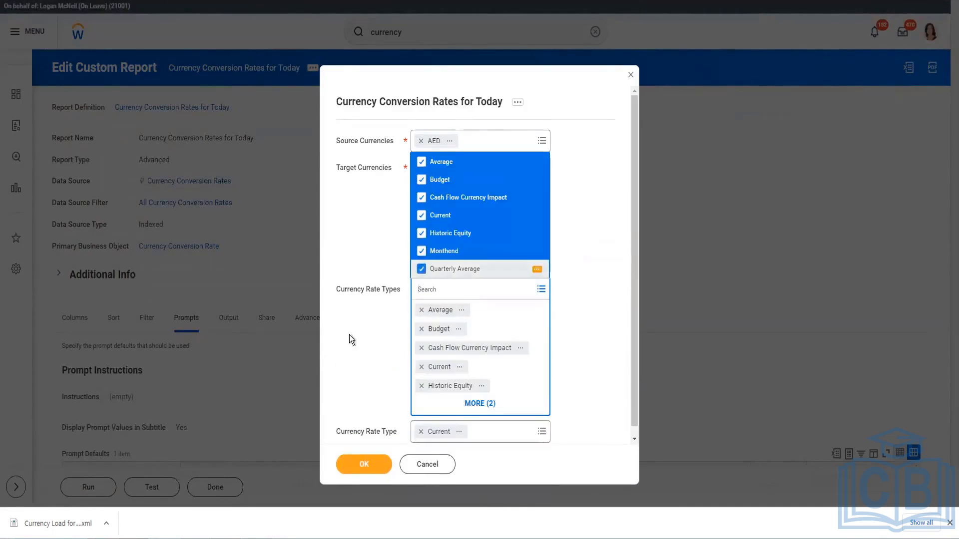
pyautogui.click(471, 437)
pyautogui.click(421, 411)
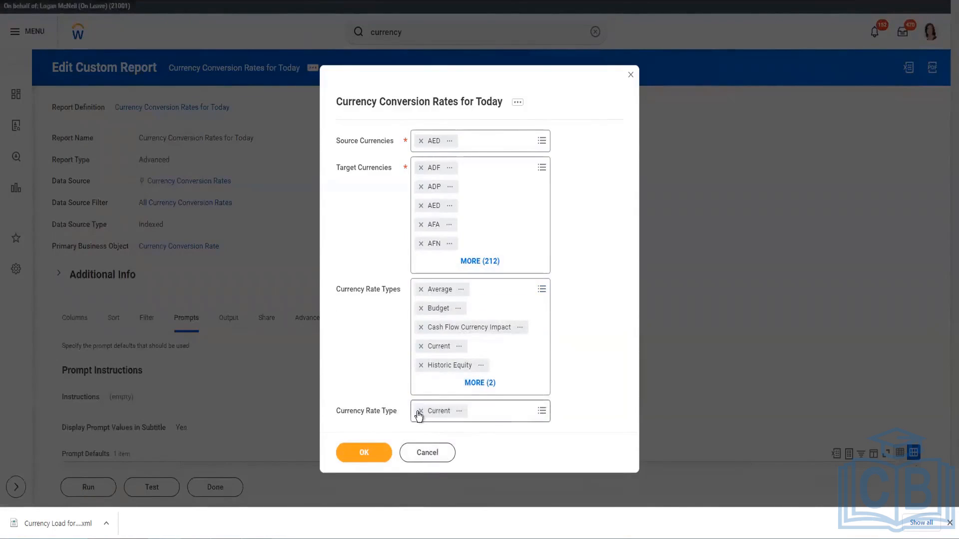
pyautogui.click(390, 452)
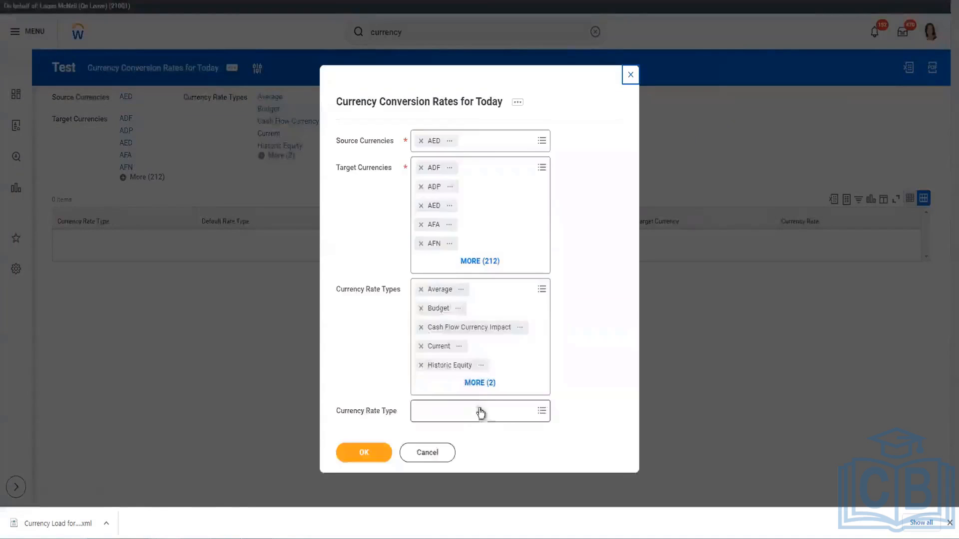
# Rerun the test with Currency Rate Type set to all options from Average to Quarterly Average
pyautogui.click(478, 415)
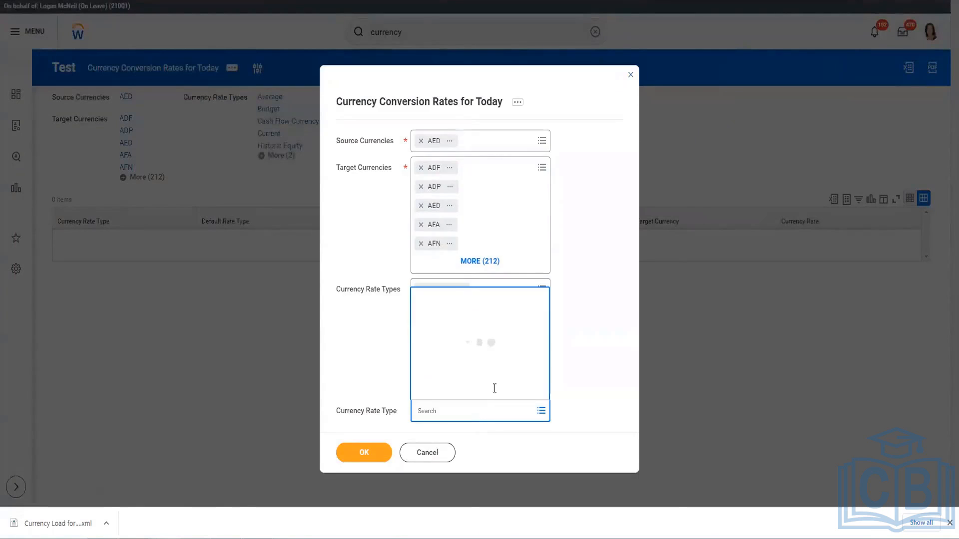
pyautogui.hotkey('ctrl', 'a')
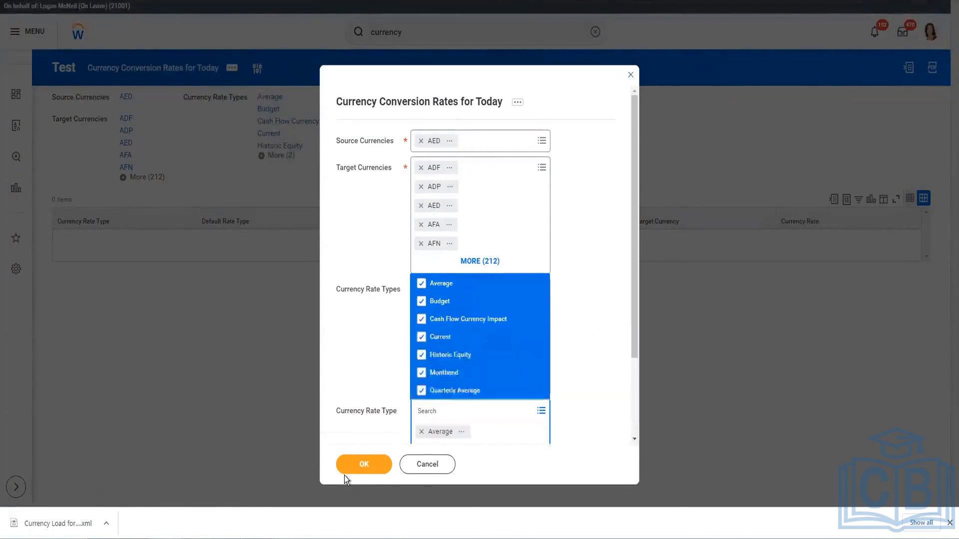
pyautogui.click(353, 471)
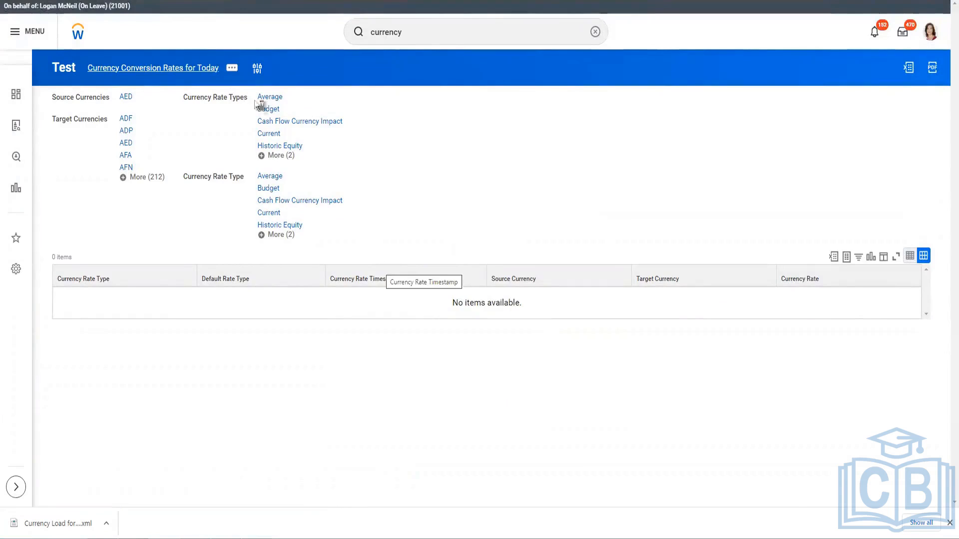
# Edit the report definition and set the comparison value of the greater-than-or-equal-to Currency Rate Timestamp filter condition to 3 Years Ago
pyautogui.click(318, 69)
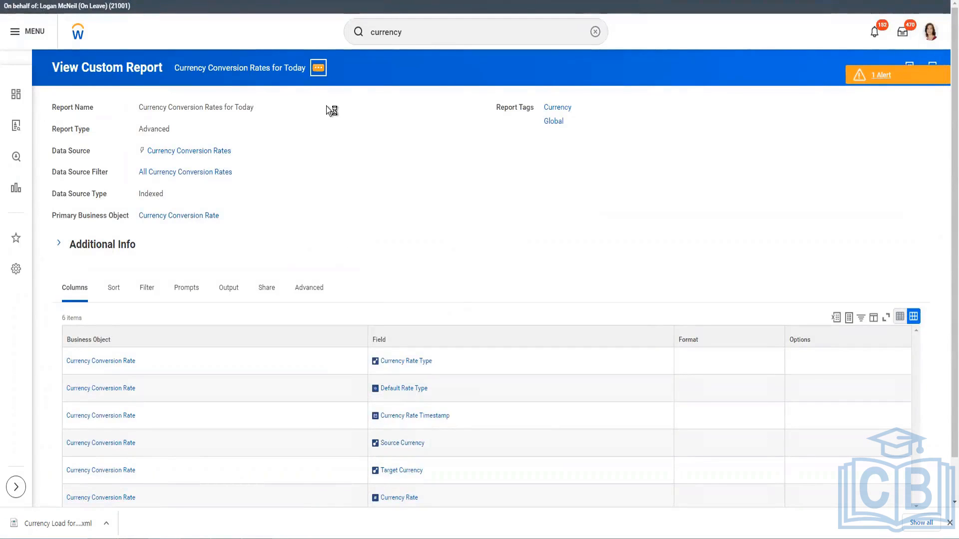
pyautogui.moveTo(361, 110)
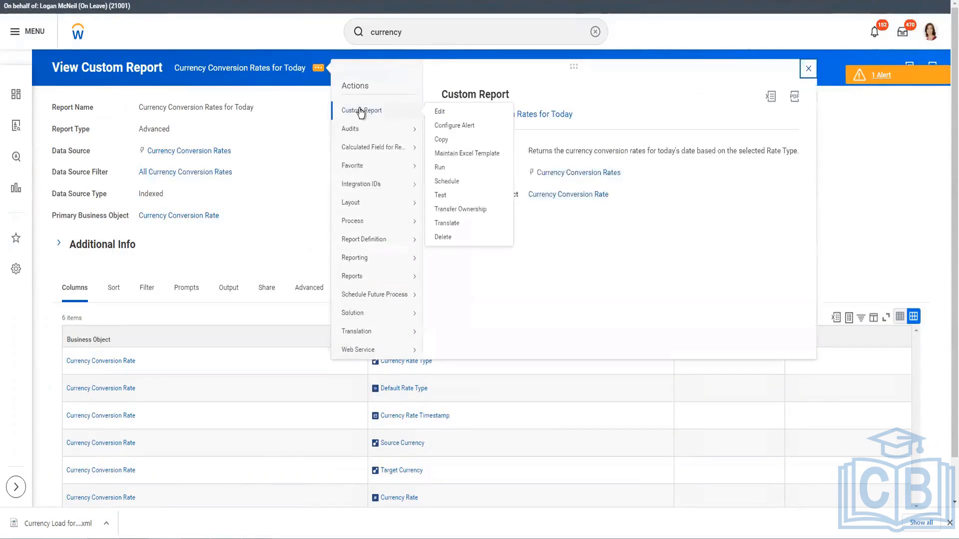
pyautogui.click(438, 114)
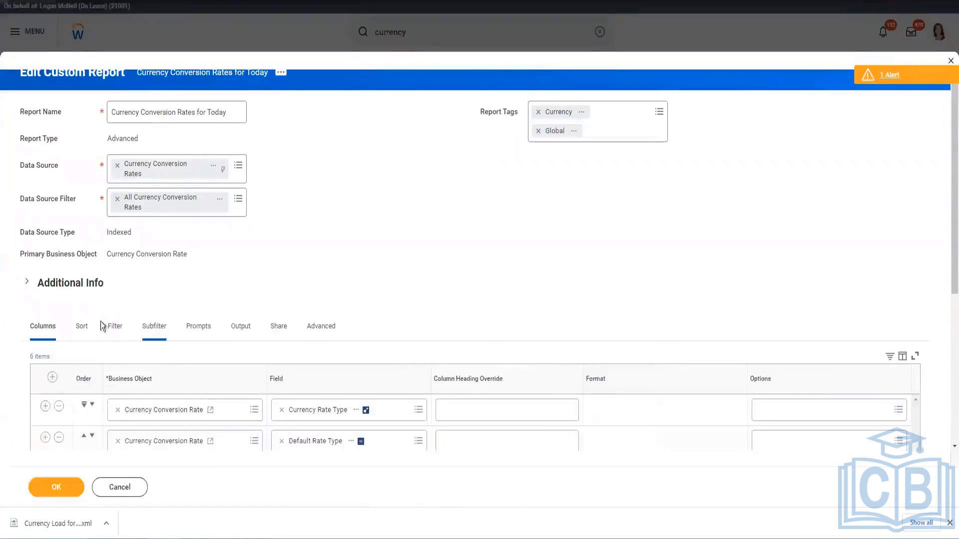
pyautogui.click(104, 327)
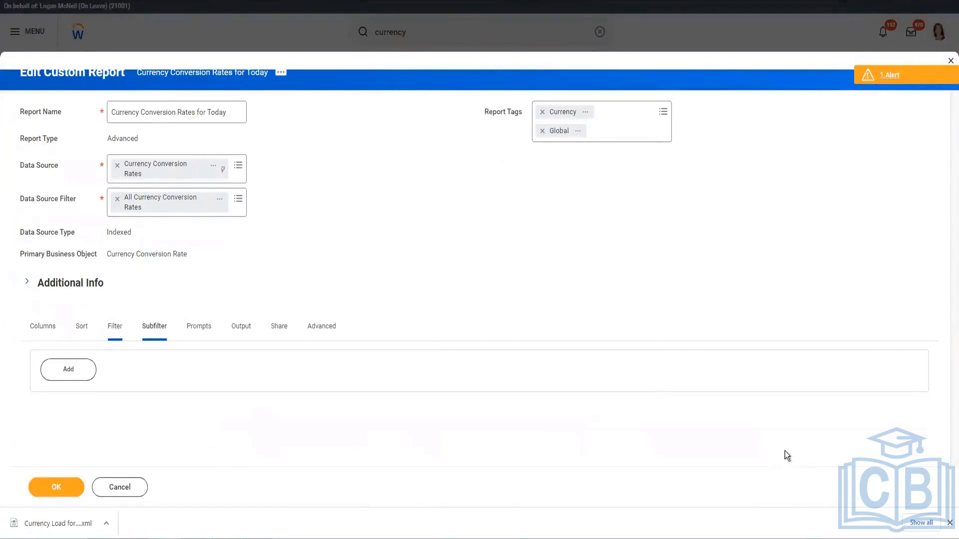
pyautogui.scroll(-5, 622, 307)
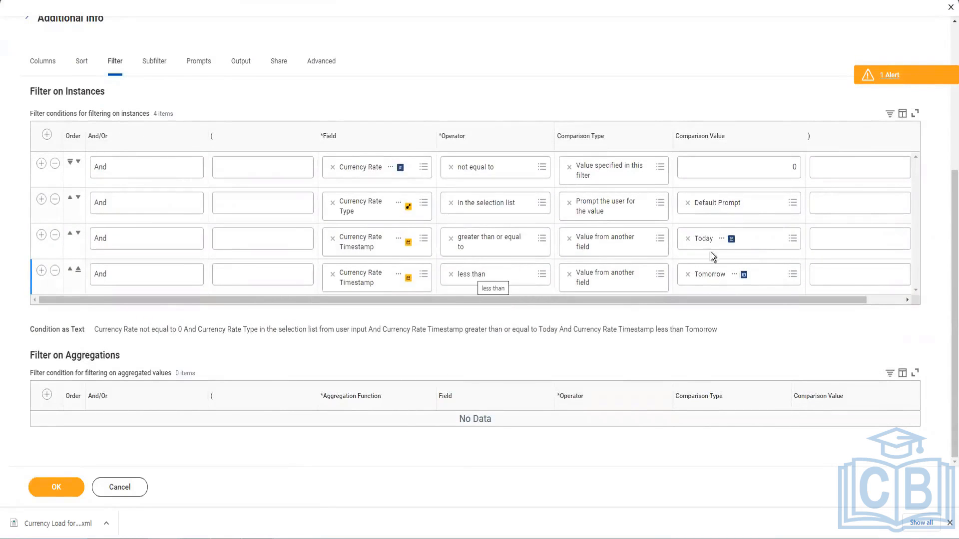
pyautogui.click(759, 240)
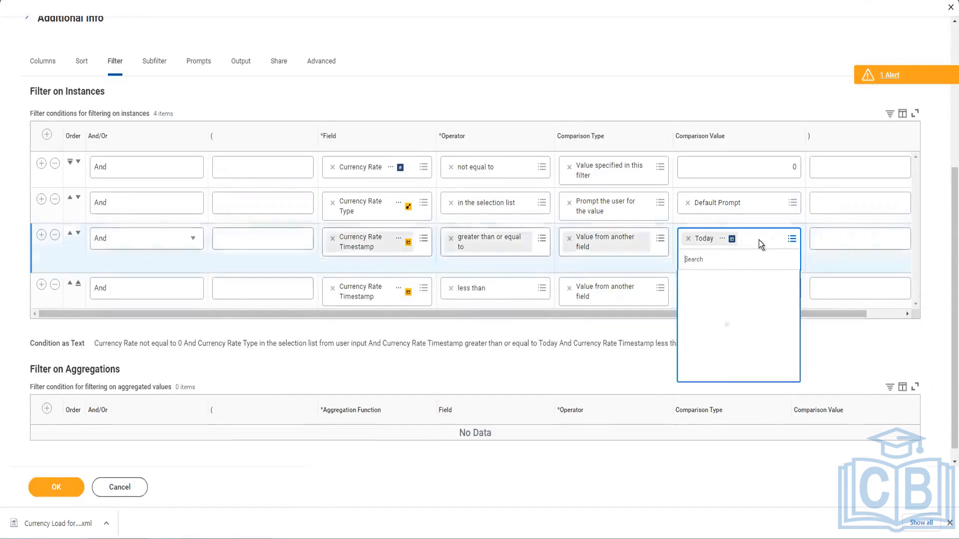
pyautogui.write('3 years ago')
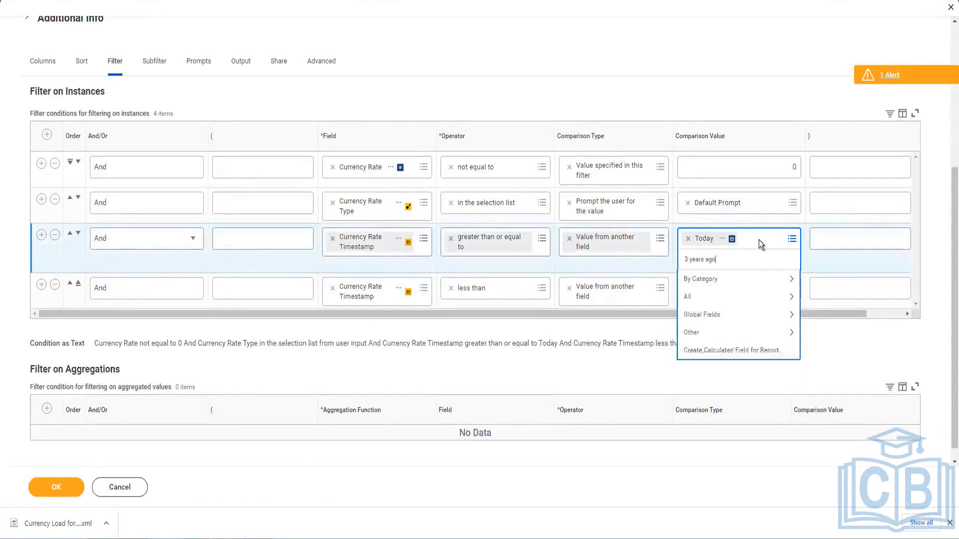
pyautogui.press('Return')
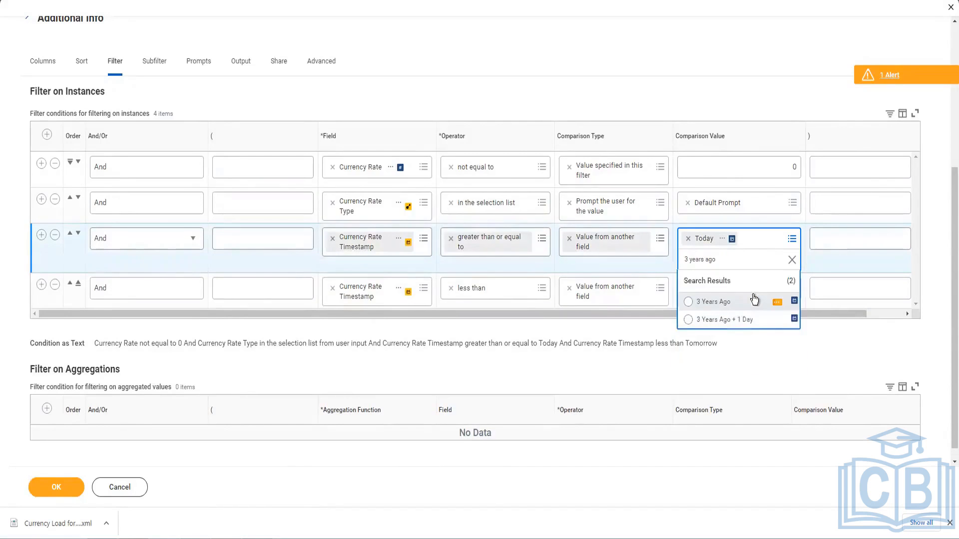
pyautogui.click(713, 302)
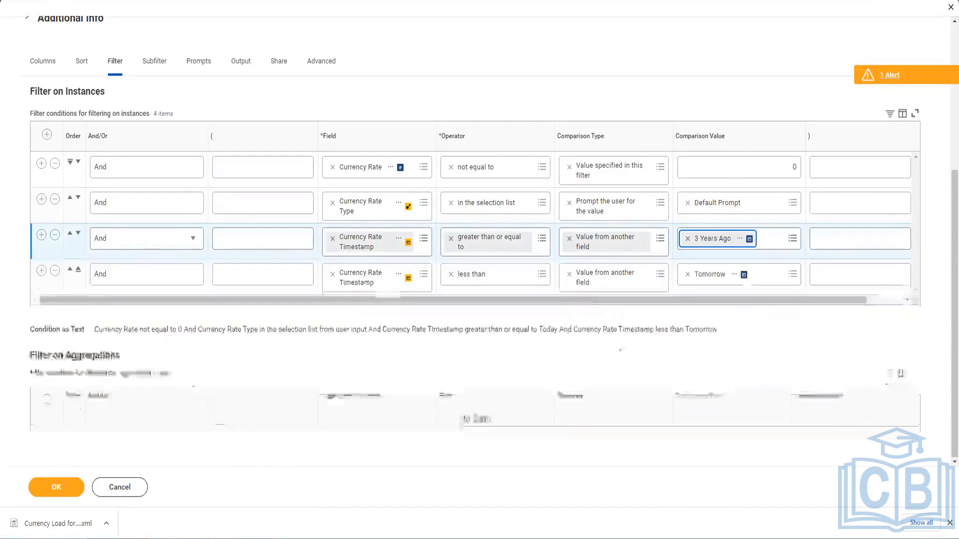
# Try Today as the comparison value of the less-than Currency Rate Timestamp condition, and return it to Tomorrow
pyautogui.click(688, 275)
pyautogui.click(715, 278)
pyautogui.write('today')
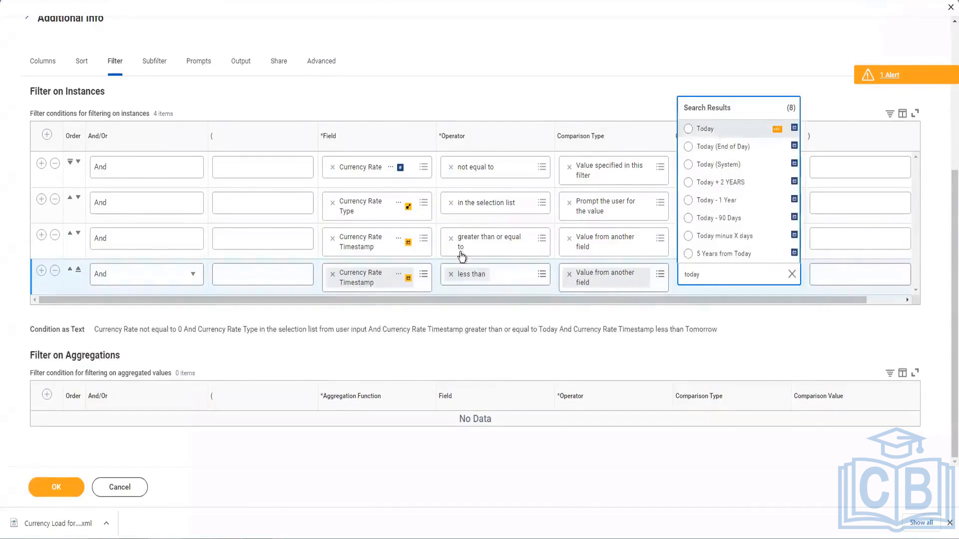
pyautogui.press('Return')
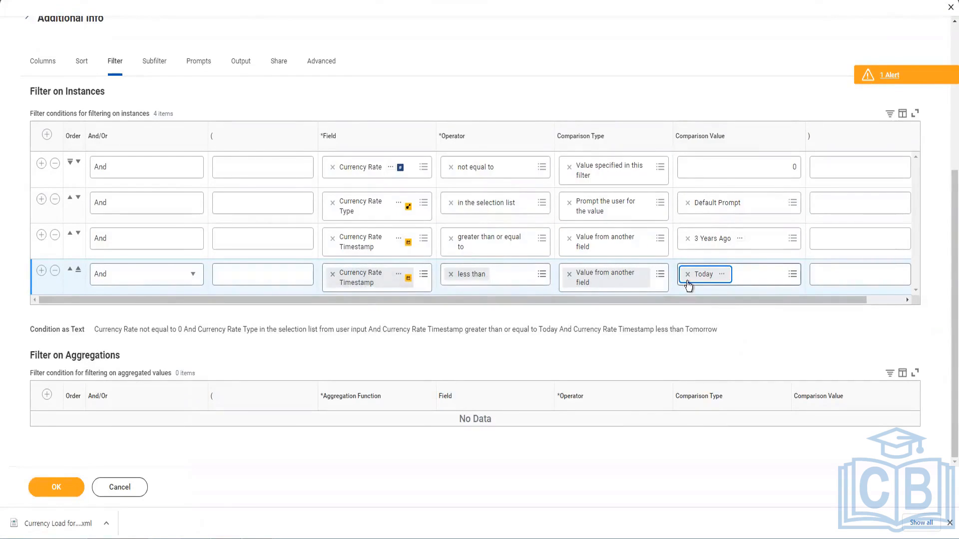
pyautogui.click(762, 280)
pyautogui.write('tomorrow')
pyautogui.press('Return')
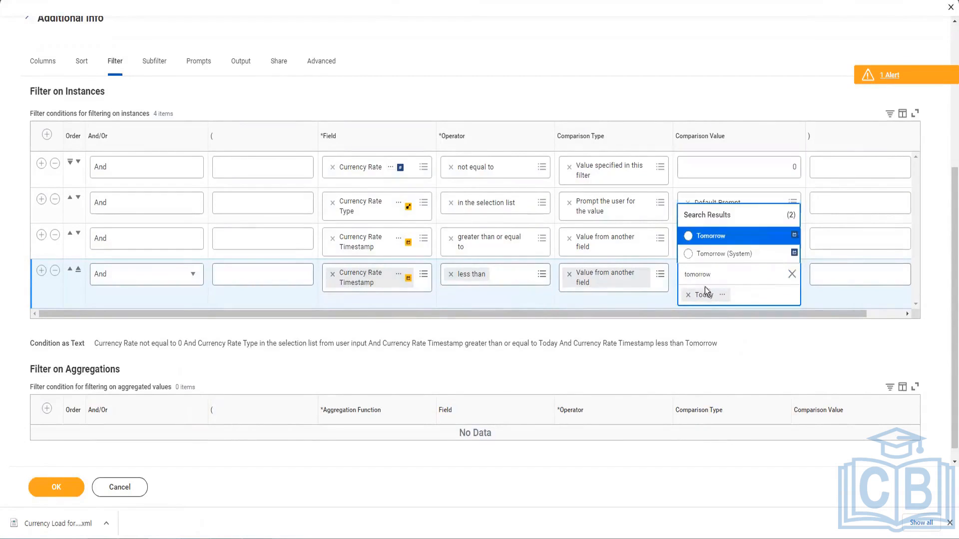
pyautogui.click(709, 236)
# Populate the undefined prompt defaults, replacing the Currency Rate Type row that defaults to Current with one using No default value
pyautogui.click(200, 62)
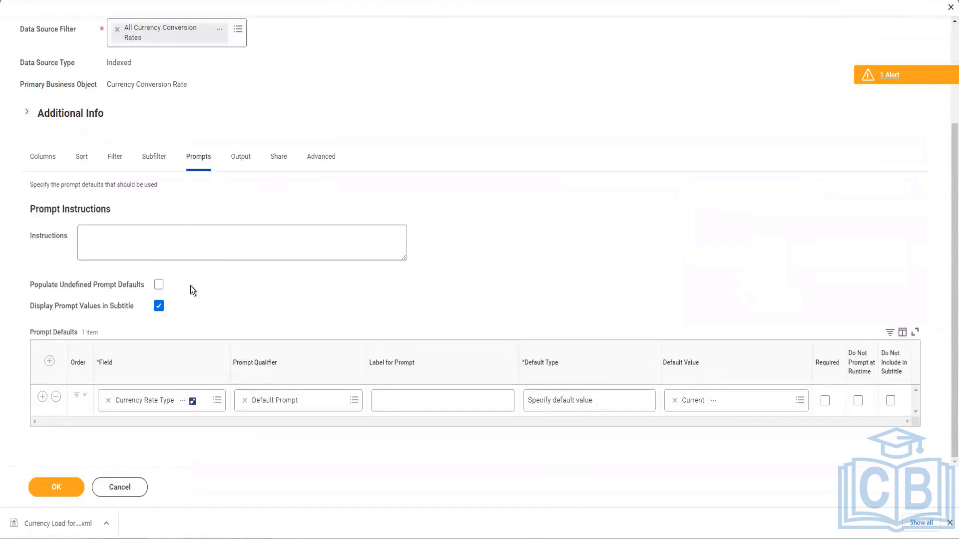
pyautogui.click(159, 284)
pyautogui.scroll(-2, 588, 276)
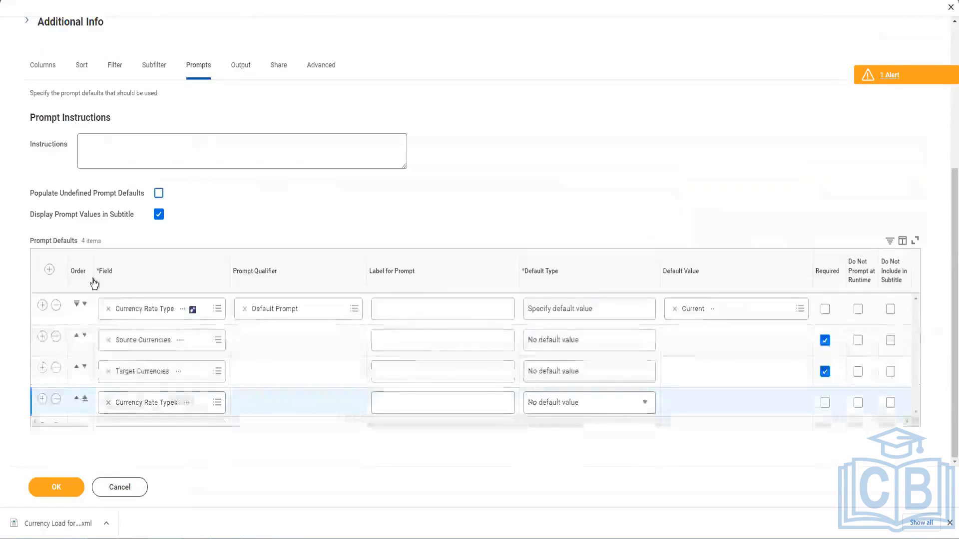
pyautogui.click(55, 306)
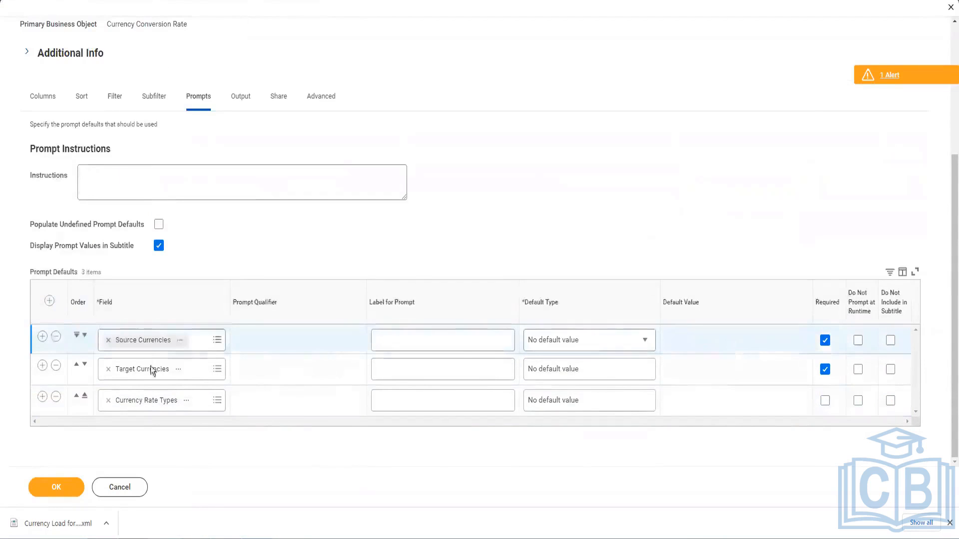
pyautogui.click(159, 224)
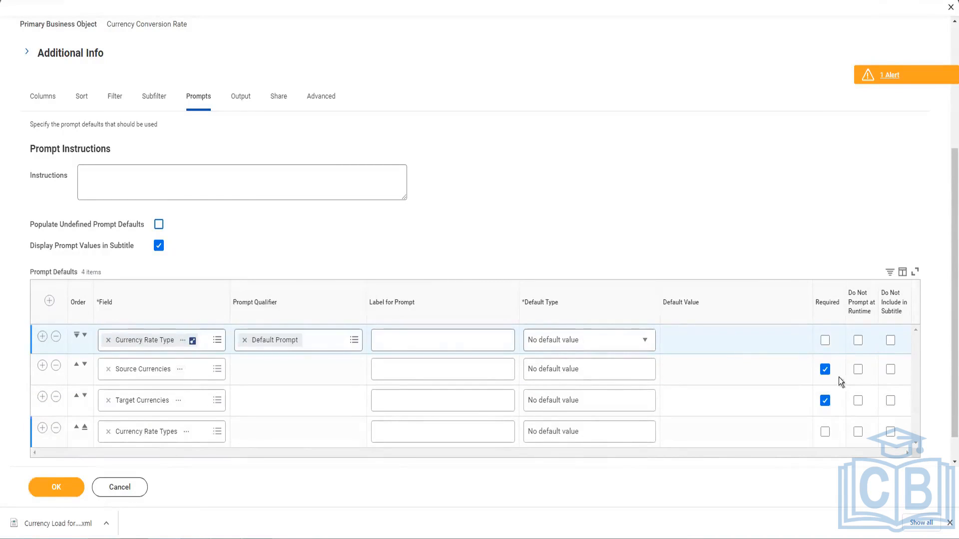
# Set the default type of the Source Currencies prompt to Determine default value at runtime
pyautogui.click(600, 369)
pyautogui.click(601, 372)
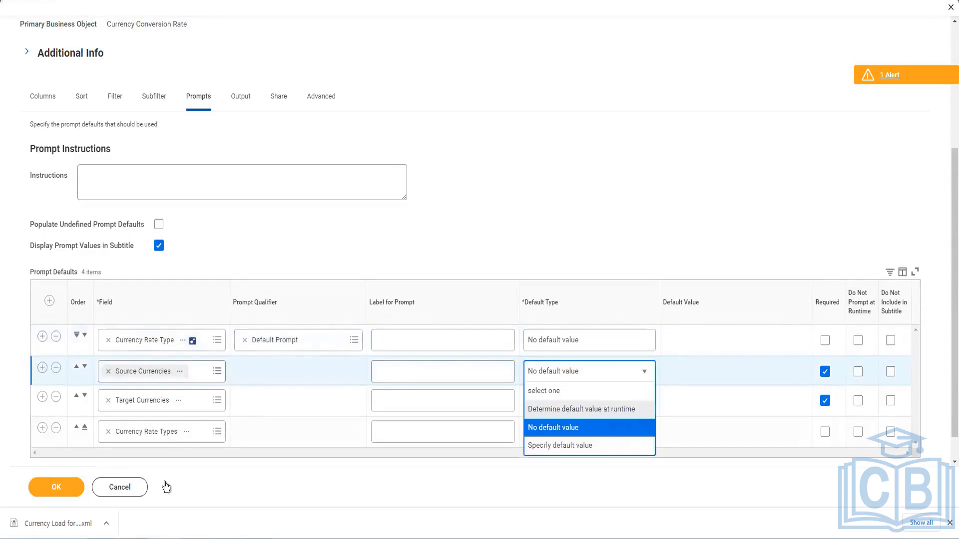
pyautogui.press('Up')
pyautogui.press('Return')
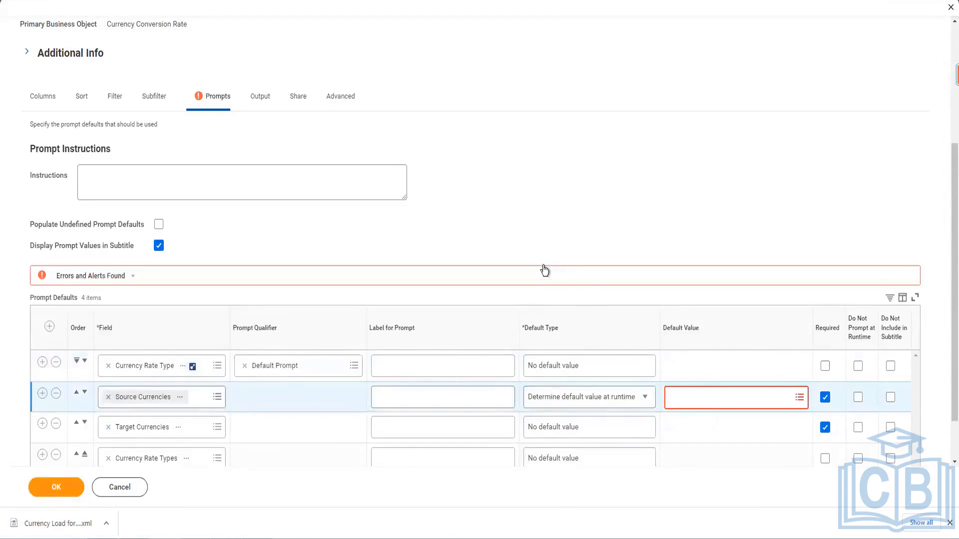
# Set AED as the runtime default value of the Source Currencies prompt and save the report definition
pyautogui.click(708, 400)
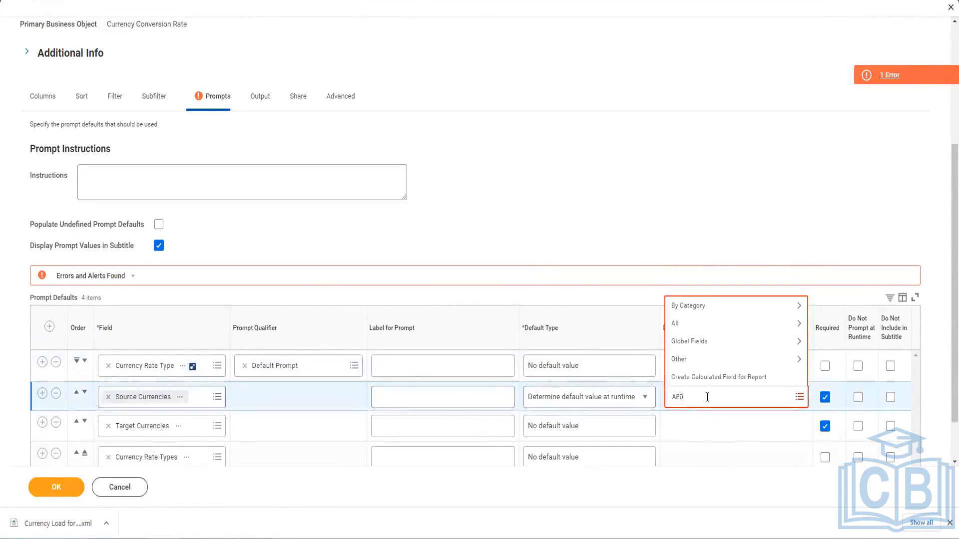
pyautogui.press('Return')
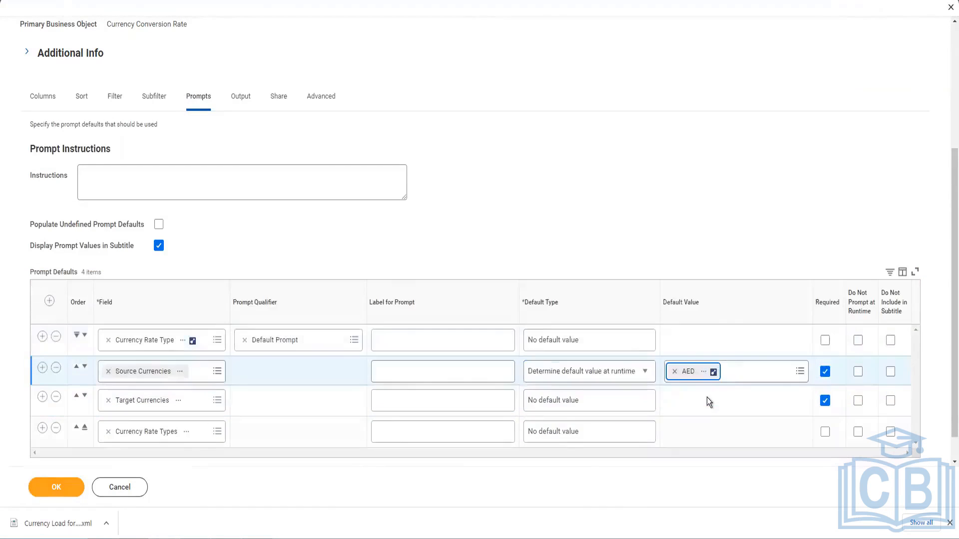
pyautogui.click(61, 492)
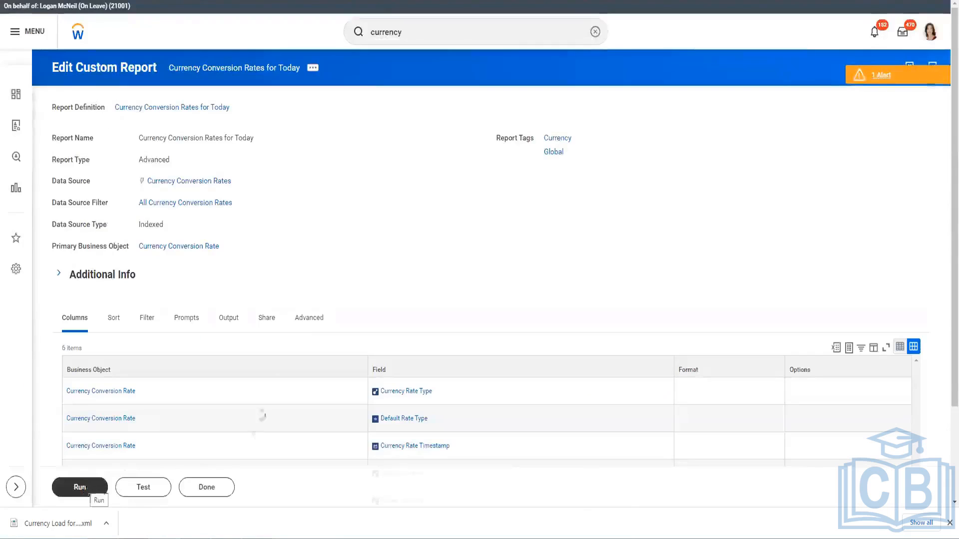
# Run the report and fill its prompts with USD as the source currency and all available currencies as target currencies
pyautogui.press('Return')
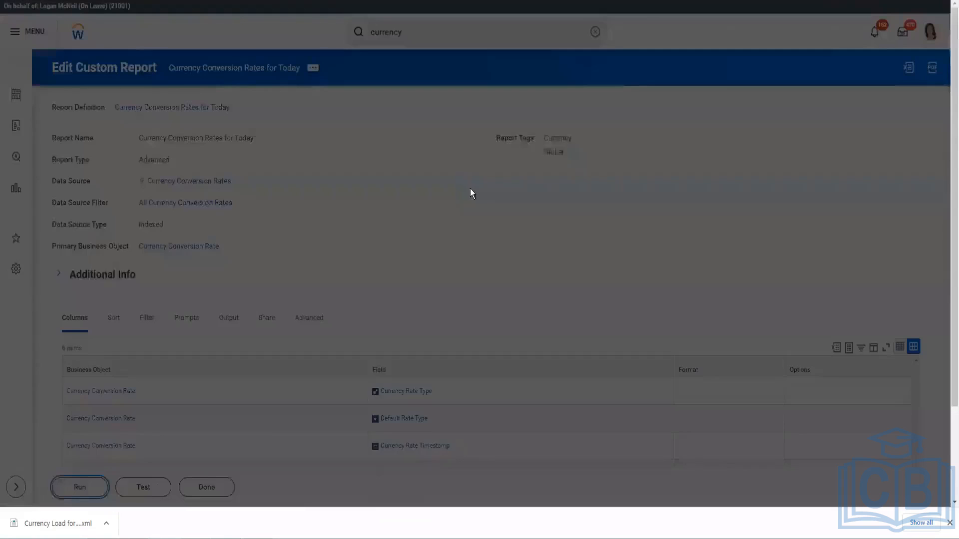
pyautogui.click(421, 168)
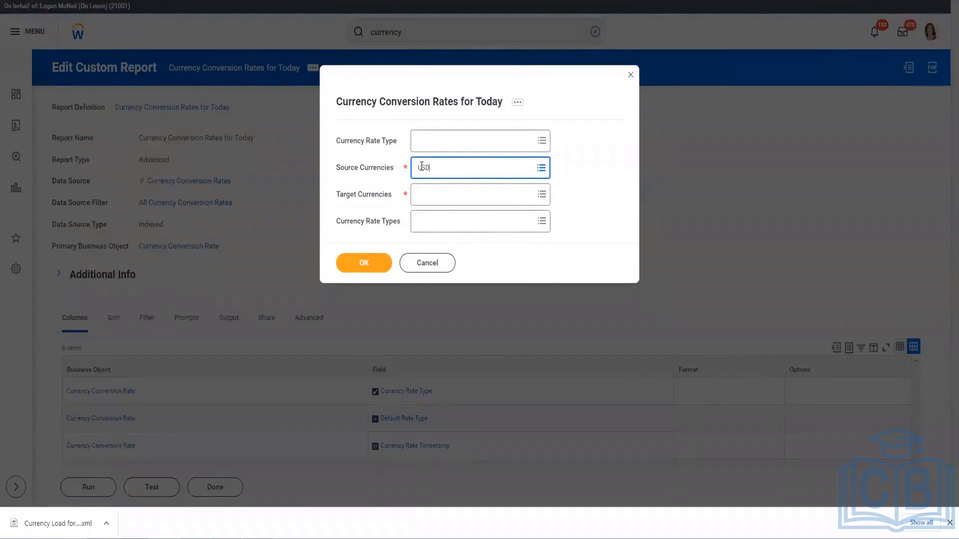
pyautogui.write('USD')
pyautogui.press('Return')
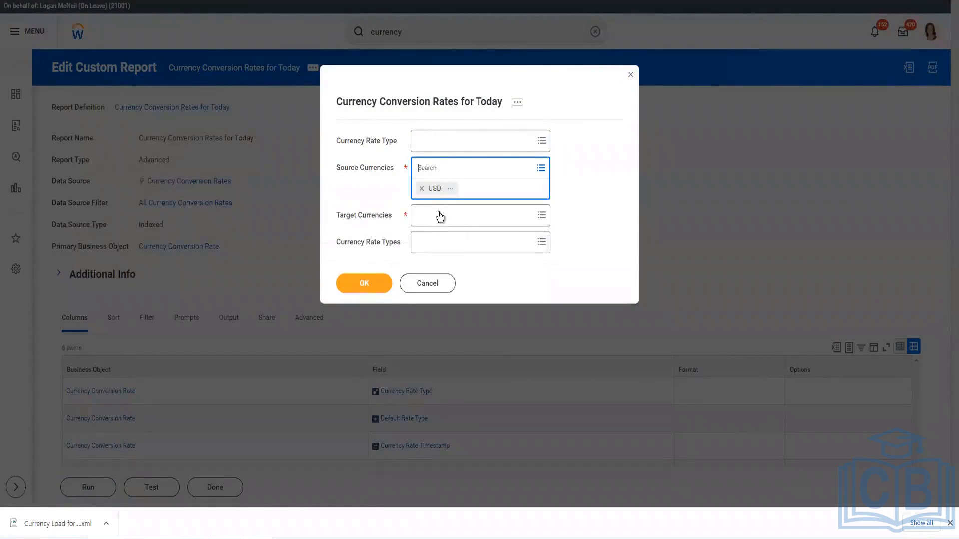
pyautogui.click(439, 215)
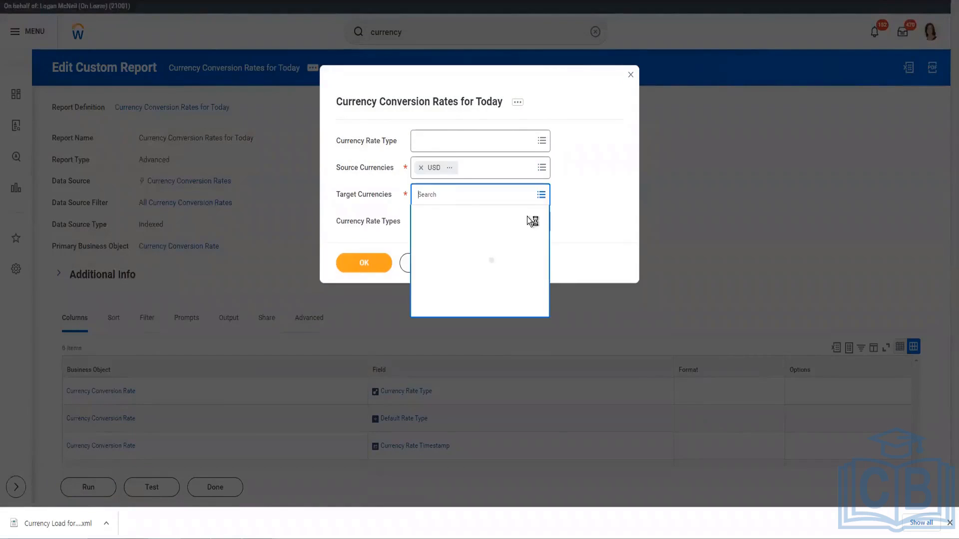
pyautogui.moveTo(545, 220); pyautogui.dragTo(530, 502)
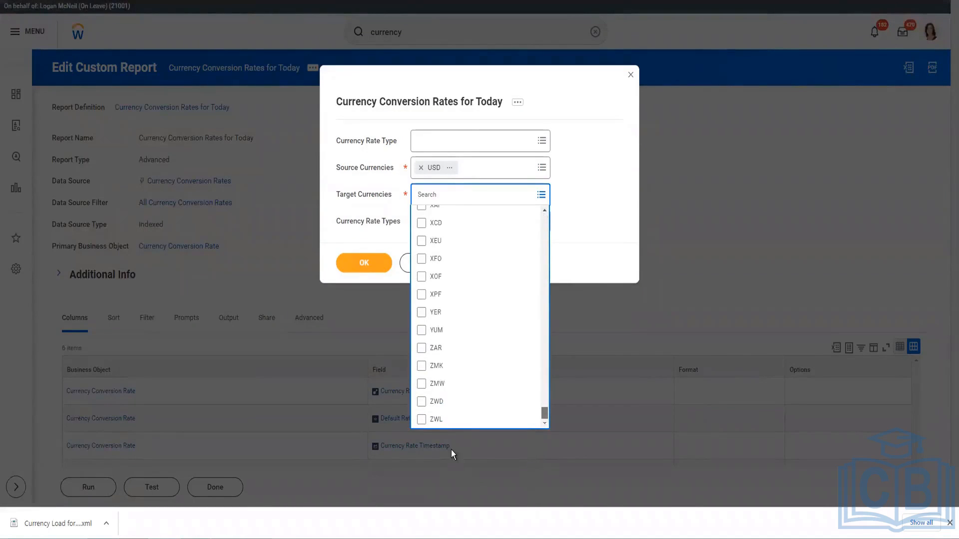
pyautogui.hotkey('ctrl', 'a')
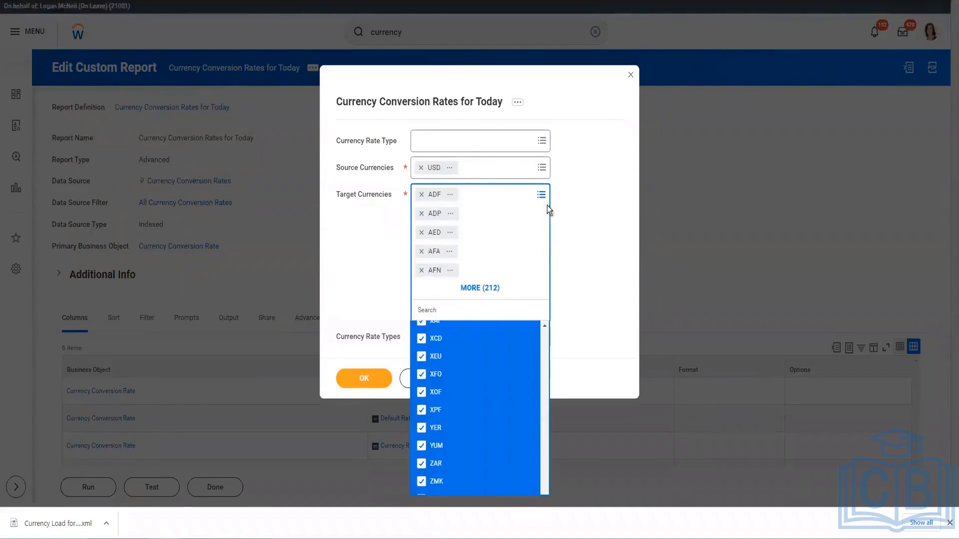
pyautogui.click(608, 213)
# Select every Currency Rate Type value, choose Average and Quarterly Average as Currency Rate Types, and submit the report prompts
pyautogui.click(478, 136)
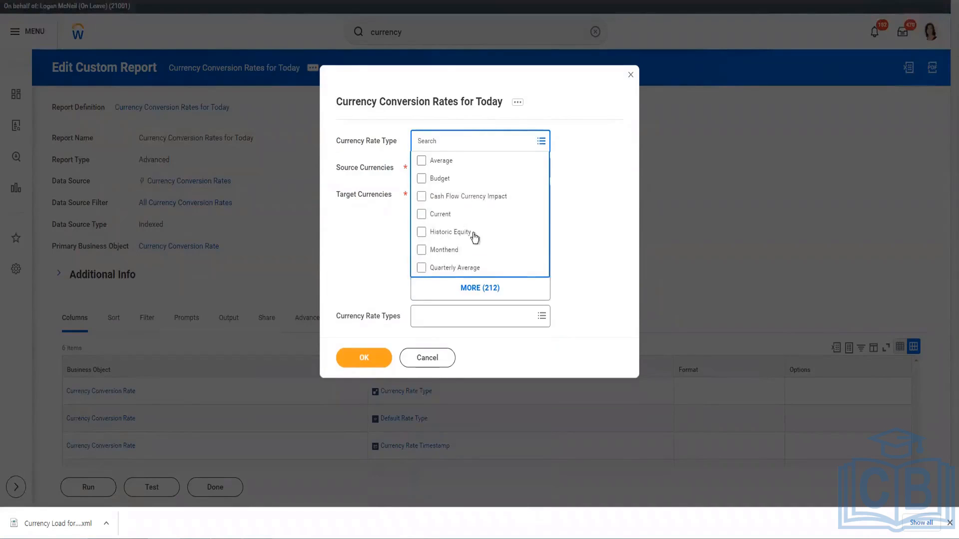
pyautogui.hotkey('ctrl', 'a')
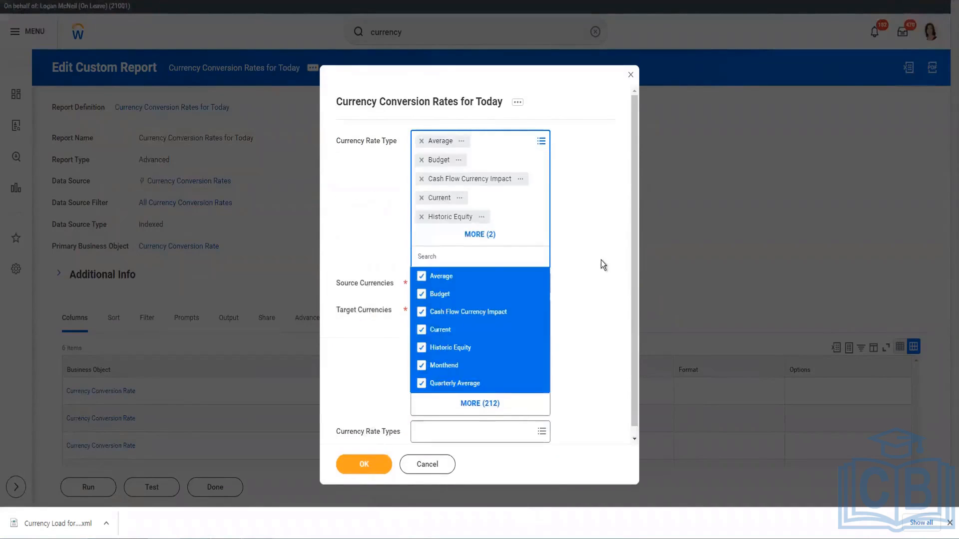
pyautogui.click(385, 460)
pyautogui.click(447, 418)
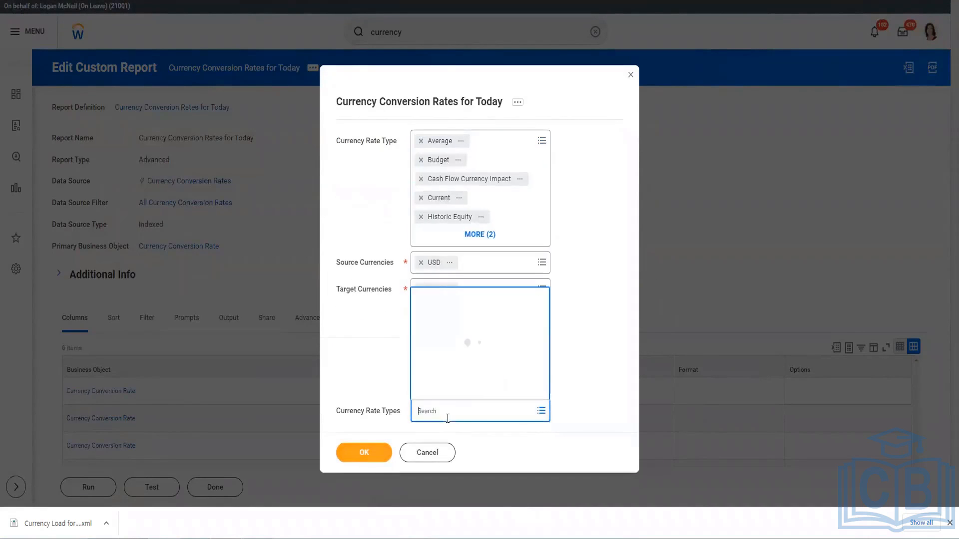
pyautogui.click(451, 284)
pyautogui.click(446, 392)
pyautogui.click(403, 455)
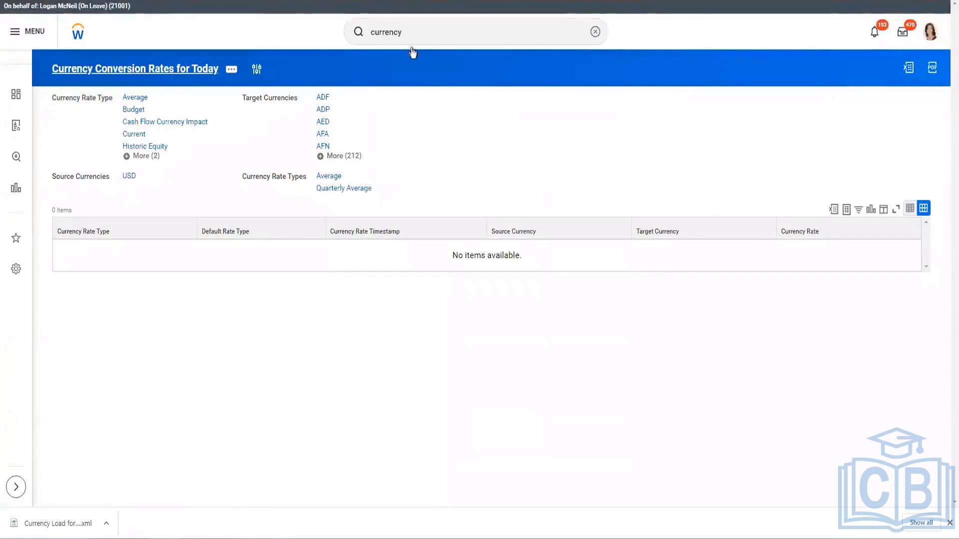
# Search for "currency rate" to view the Currency Rate Types report, and search for "currency rates" to open the Historic Currency Rates report
pyautogui.click(424, 32)
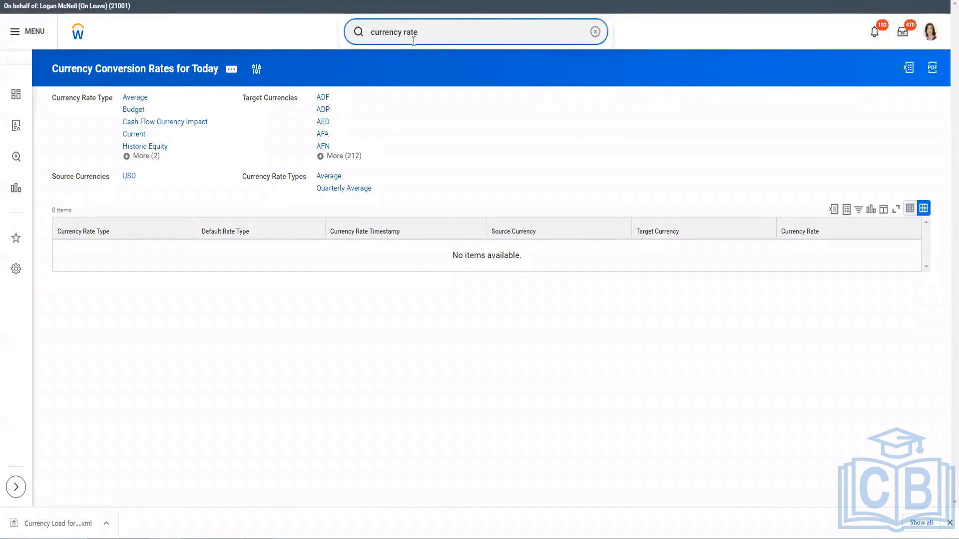
pyautogui.click(421, 108)
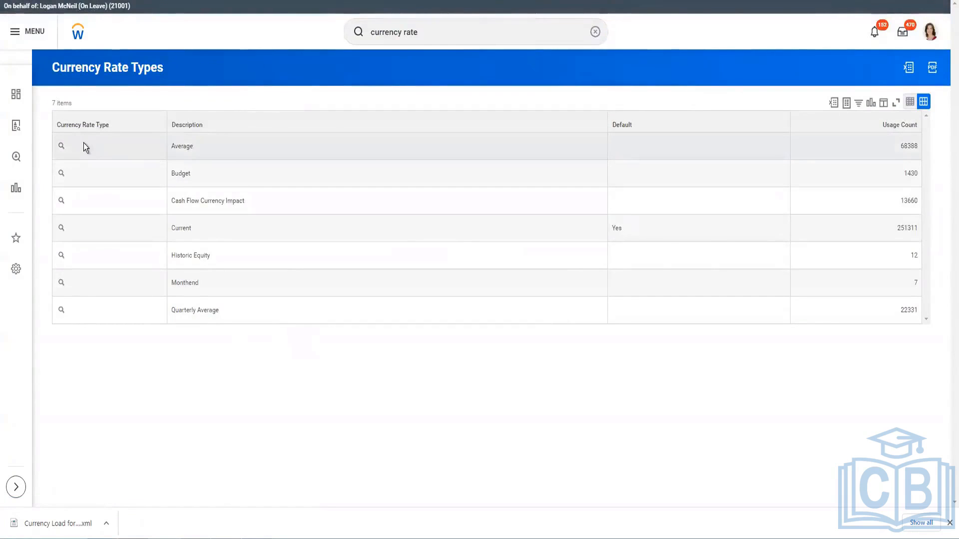
pyautogui.click(459, 34)
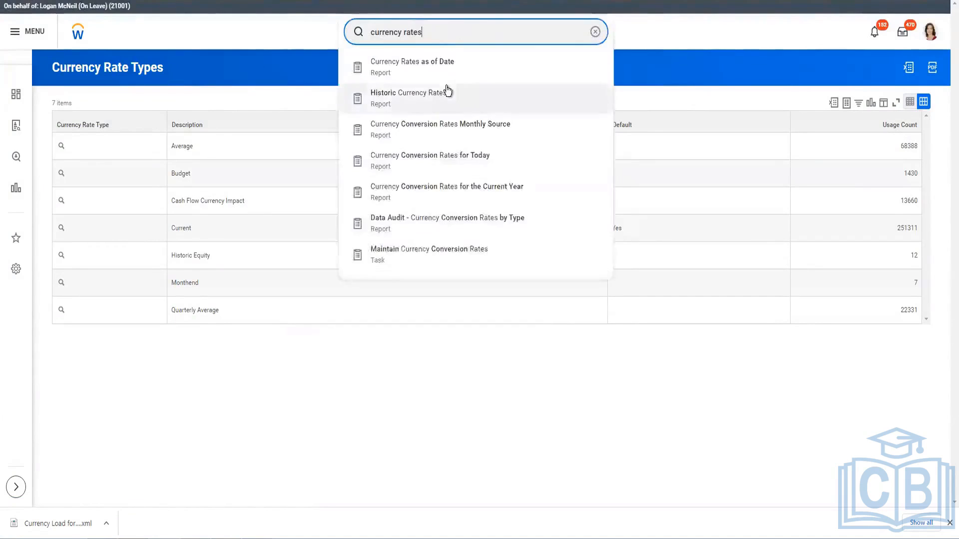
pyautogui.click(499, 141)
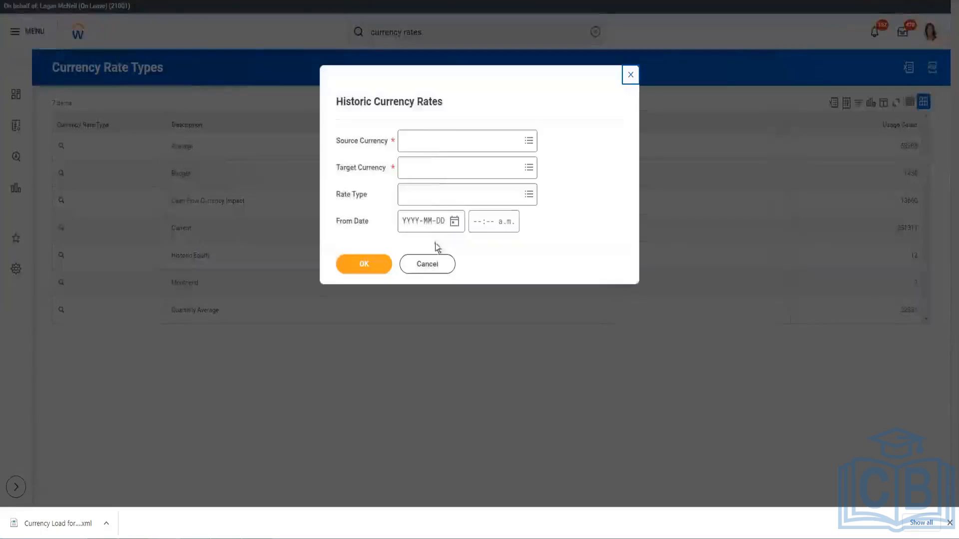
# Set the Historic Currency Rates prompts to source currency CAD and target currency USD
pyautogui.click(430, 141)
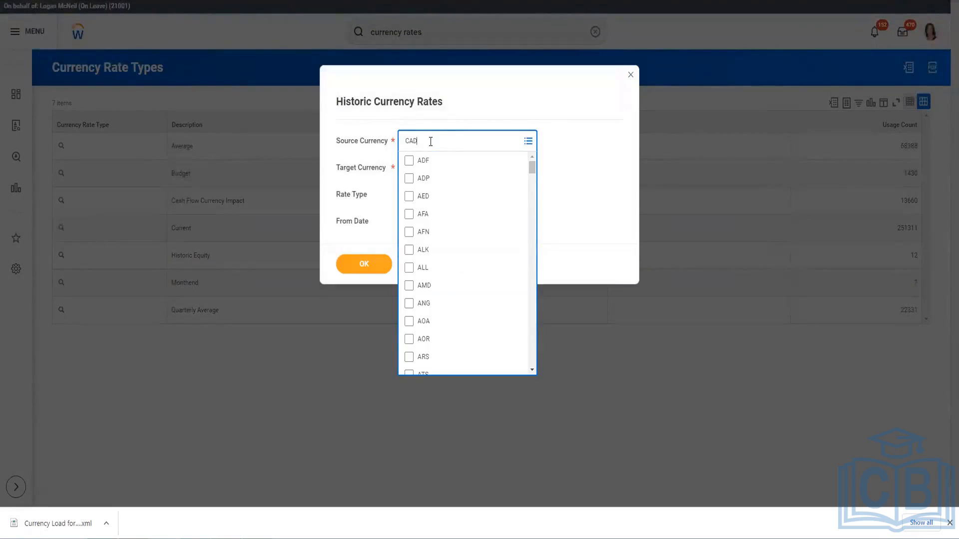
pyautogui.write('CAD')
pyautogui.press('Return')
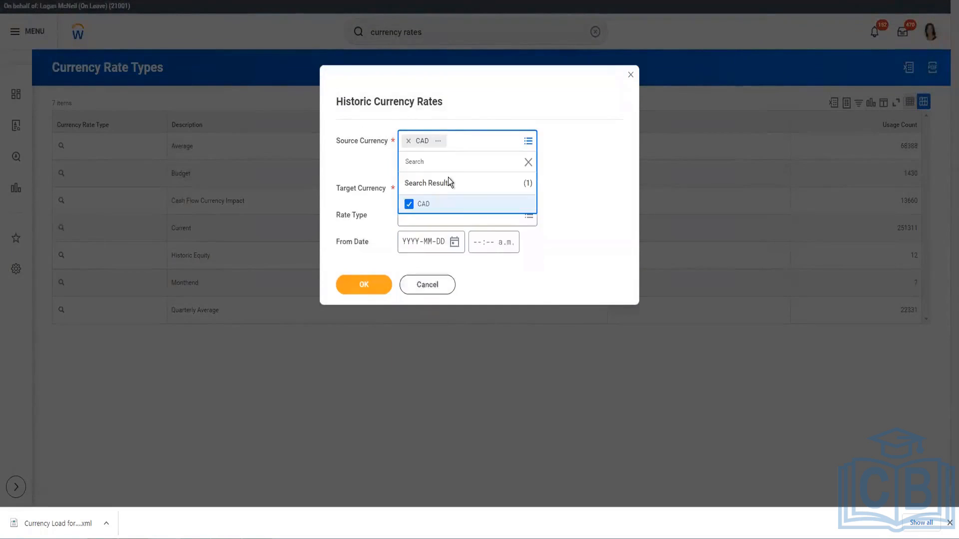
pyautogui.click(574, 177)
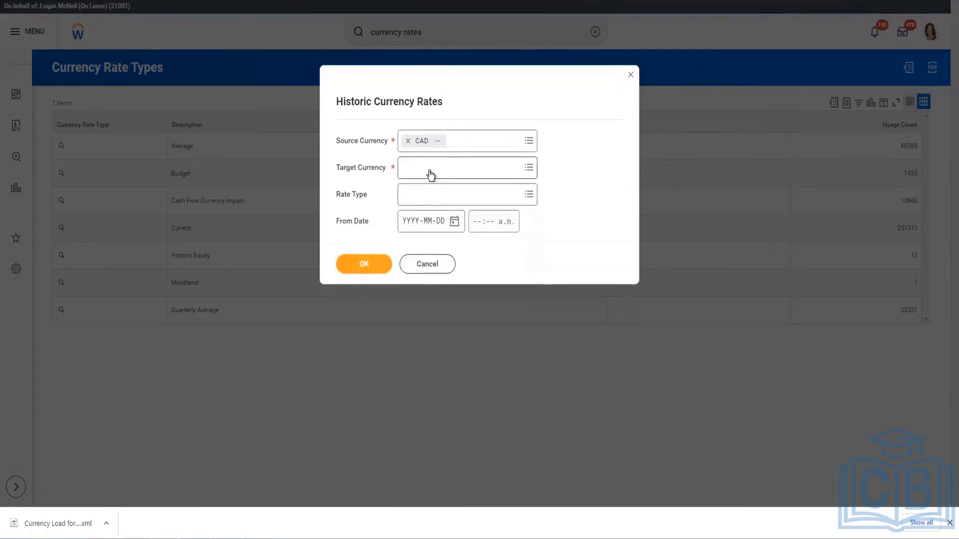
pyautogui.click(430, 170)
pyautogui.write('USD')
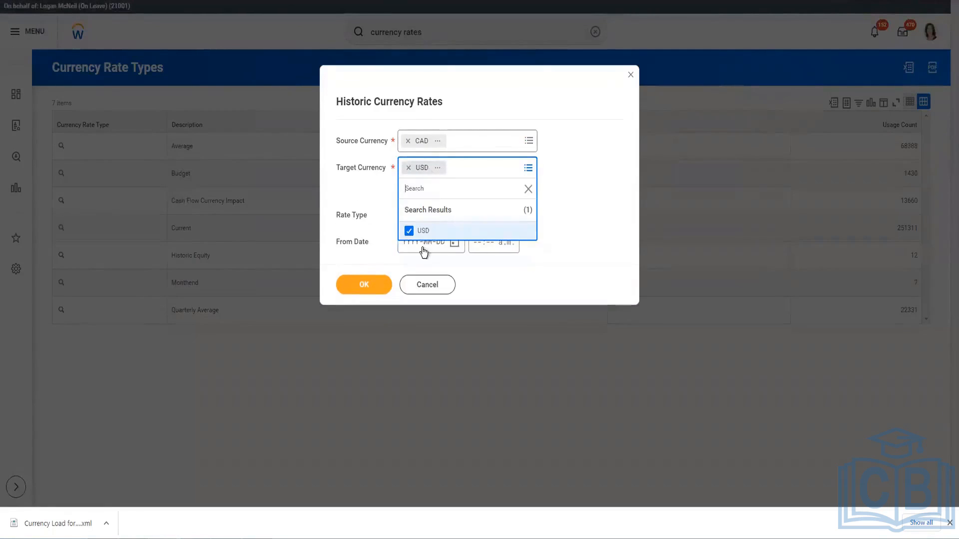
pyautogui.click(398, 235)
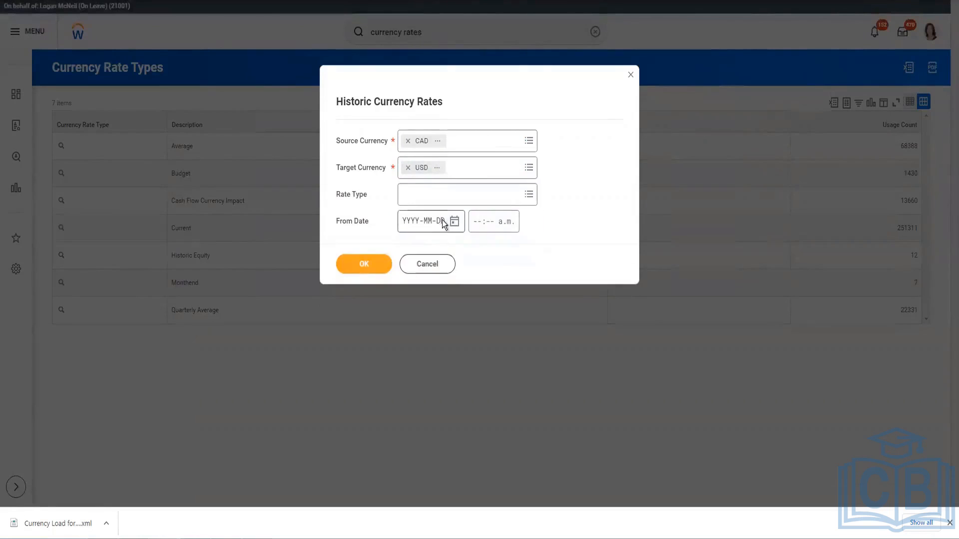
# Set the From Date to 2019-01-01 at 12:00 a.m. and run the Historic Currency Rates report
pyautogui.click(409, 221)
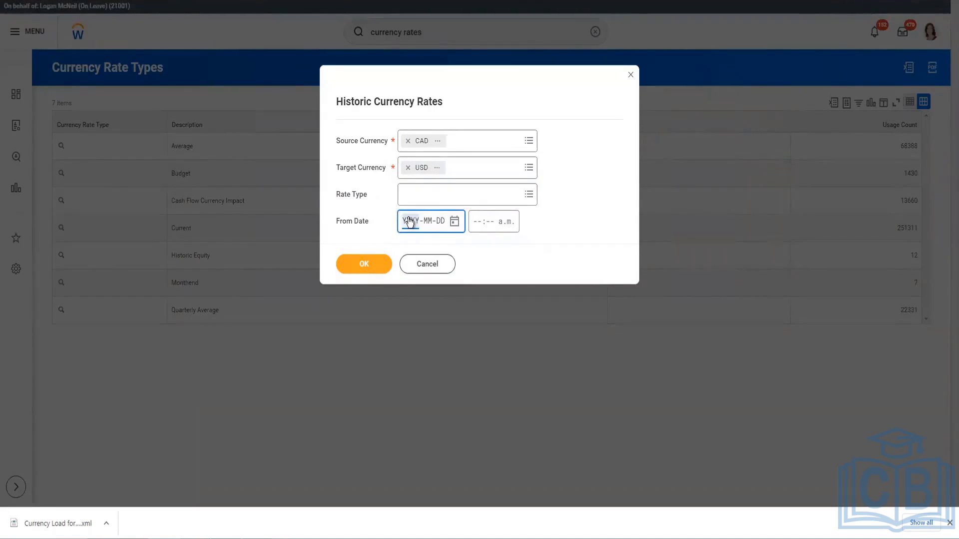
pyautogui.write('2023')
pyautogui.write('2019-01-')
pyautogui.write('0101')
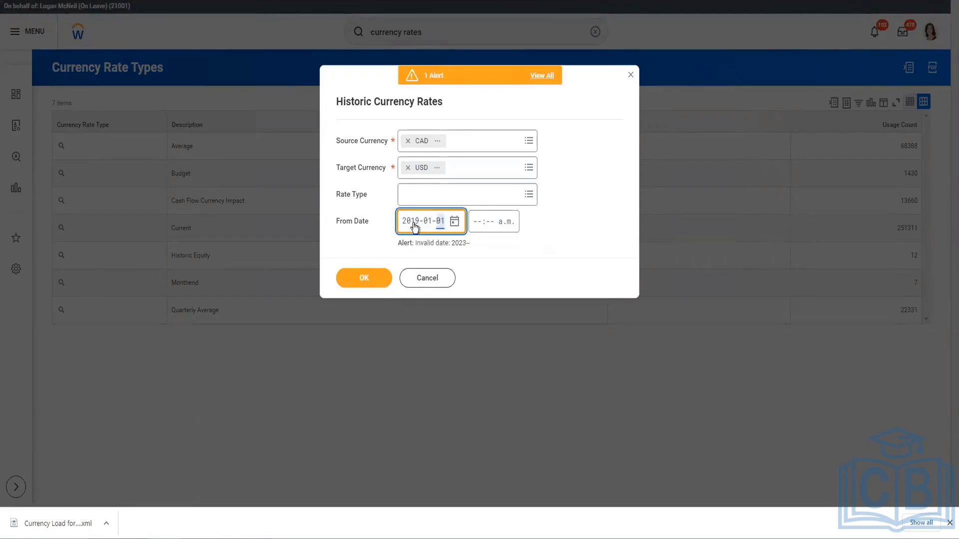
pyautogui.press('Tab')
pyautogui.click(478, 229)
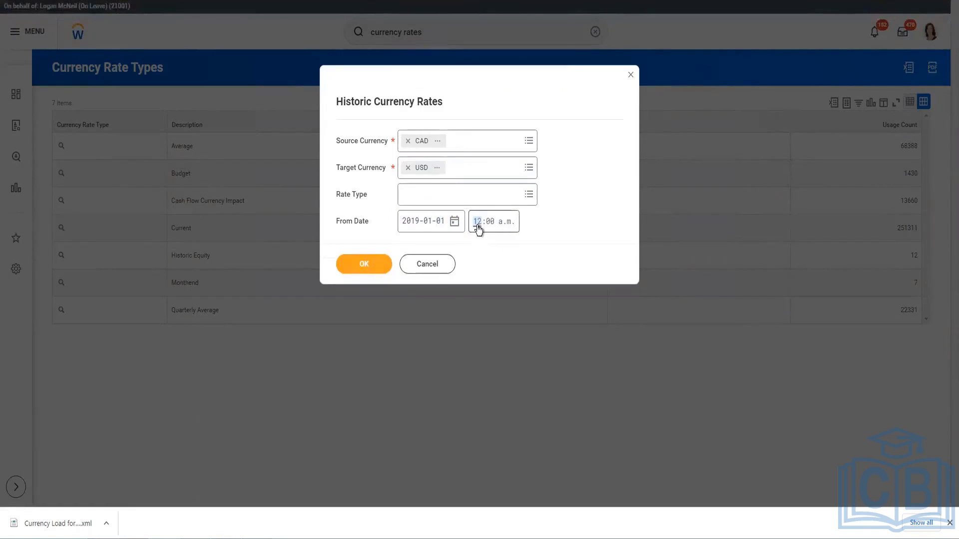
pyautogui.click(370, 265)
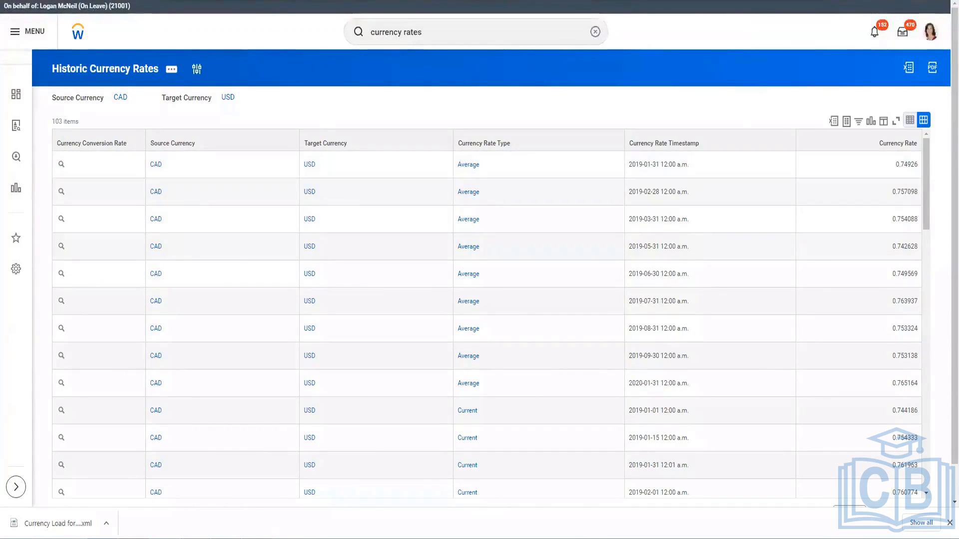
# Switch to the Currency Load for Cash Flow workbook in Excel and select the first From Currency data cell, F6
pyautogui.moveTo(267, 538)
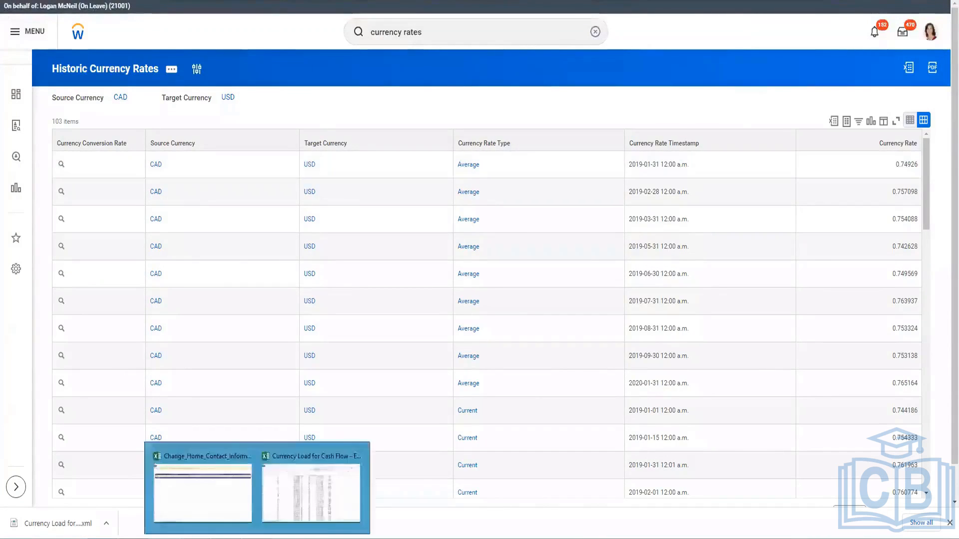
pyautogui.click(280, 500)
pyautogui.scroll(20, 436, 219)
pyautogui.scroll(12, 439, 219)
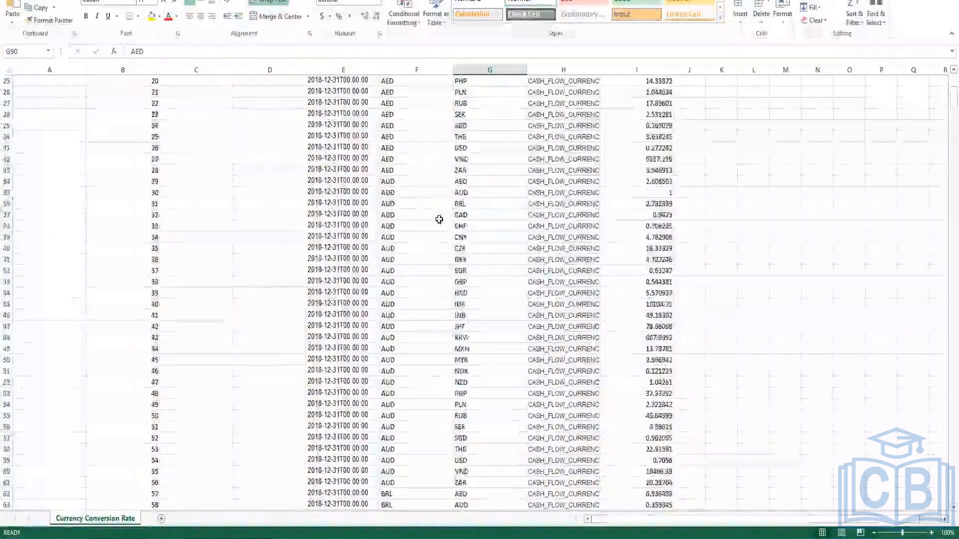
pyautogui.click(403, 140)
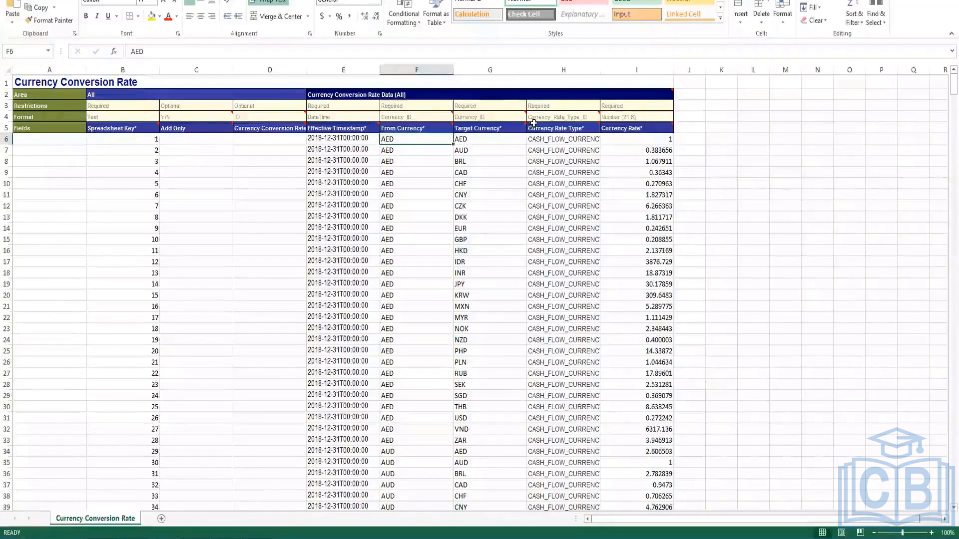
# Add filters to the Fields header row and filter the From Currency column to show only USD
pyautogui.click(8, 127)
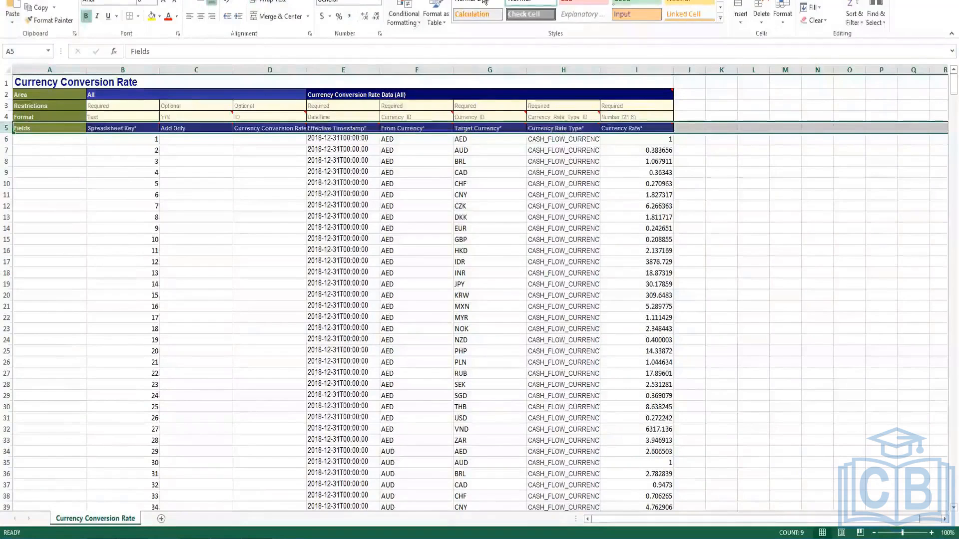
pyautogui.click(851, 15)
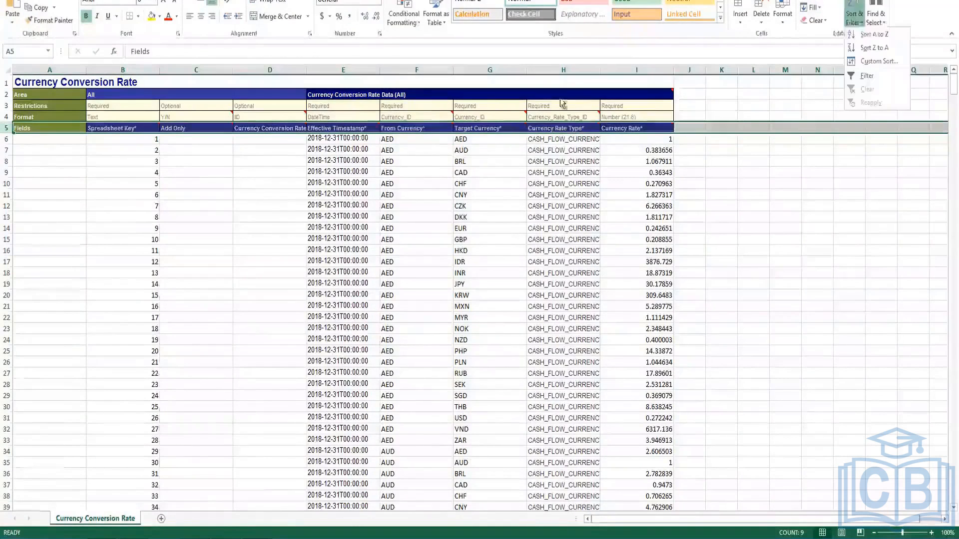
pyautogui.click(865, 75)
pyautogui.click(449, 128)
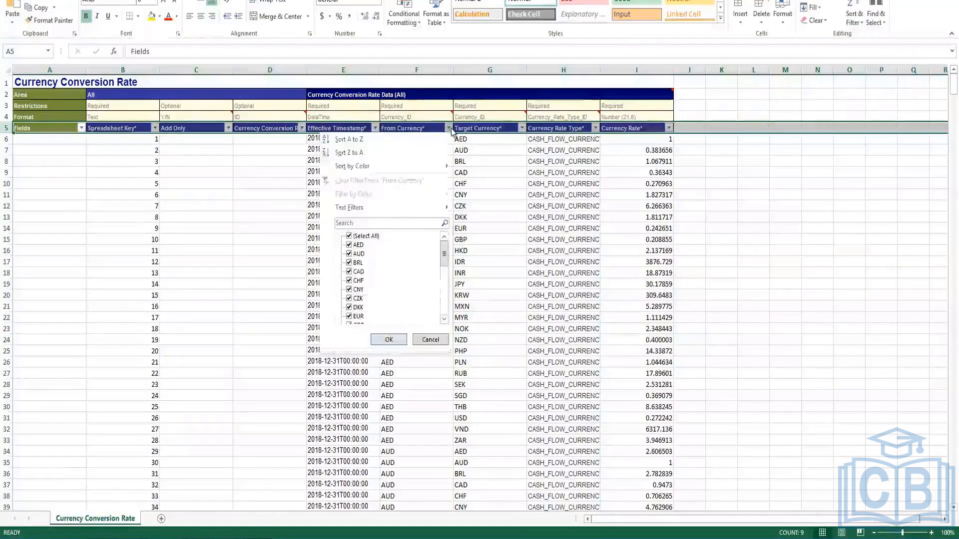
pyautogui.click(350, 236)
pyautogui.moveTo(444, 254); pyautogui.dragTo(444, 302)
pyautogui.click(358, 298)
pyautogui.click(388, 339)
# Enter the formula =I706*1.75 in cell J706 to multiply the USD to AED currency rate
pyautogui.click(699, 140)
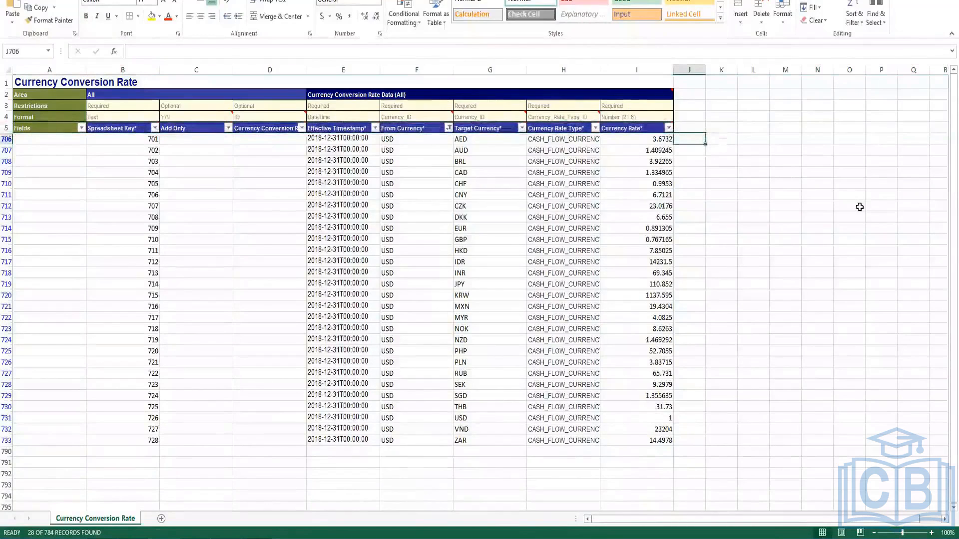
pyautogui.write('=')
pyautogui.press('Left')
pyautogui.write('*1075')
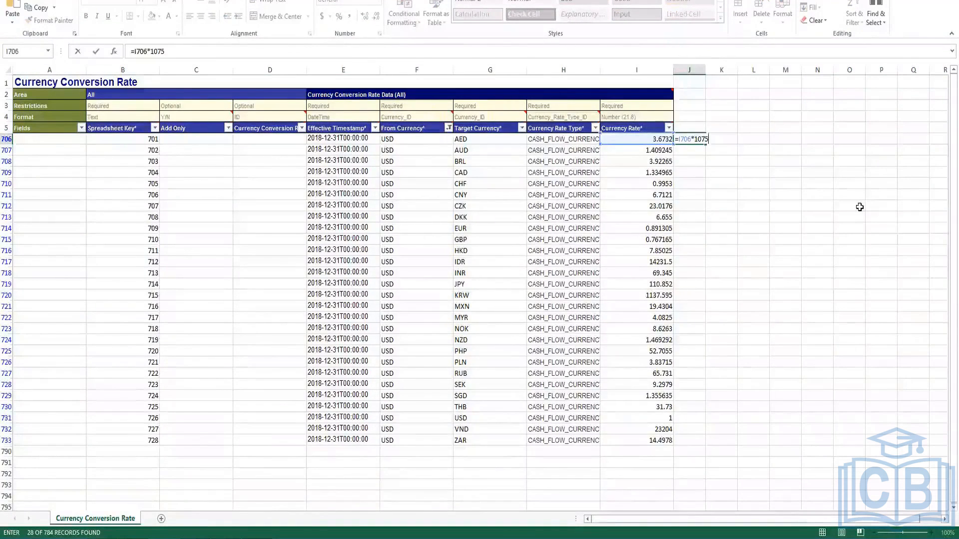
pyautogui.press('BackSpace')
pyautogui.press('BackSpace')
pyautogui.write('.75')
pyautogui.press('Return')
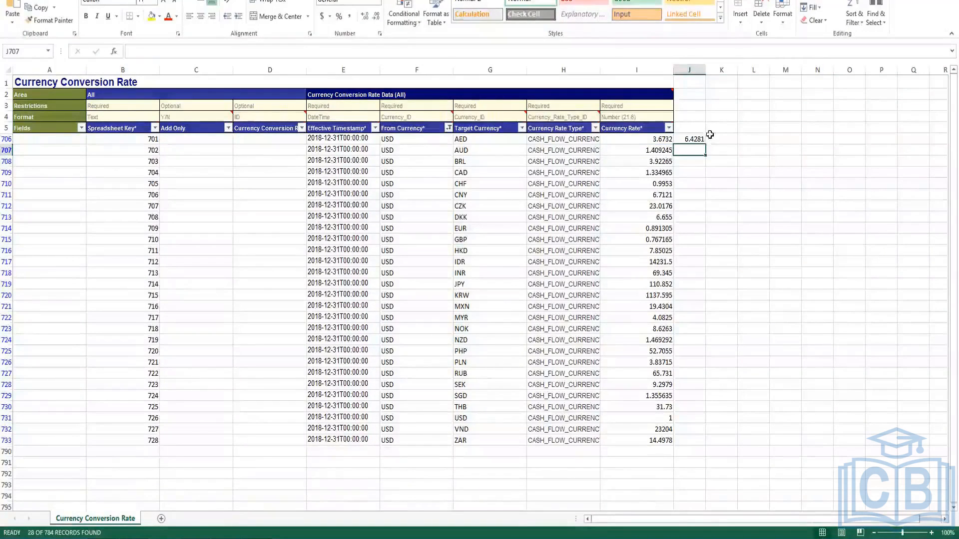
# Fill the 1.75 multiplier formula from J706 down through J733 for all the filtered USD rows
pyautogui.click(693, 139)
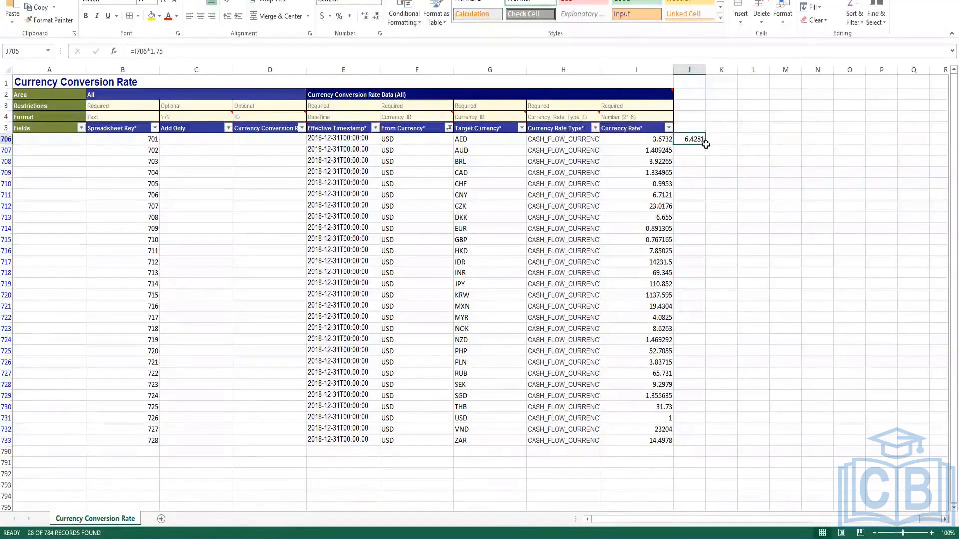
pyautogui.moveTo(706, 145); pyautogui.dragTo(686, 441)
pyautogui.moveTo(946, 486); pyautogui.dragTo(947, 487)
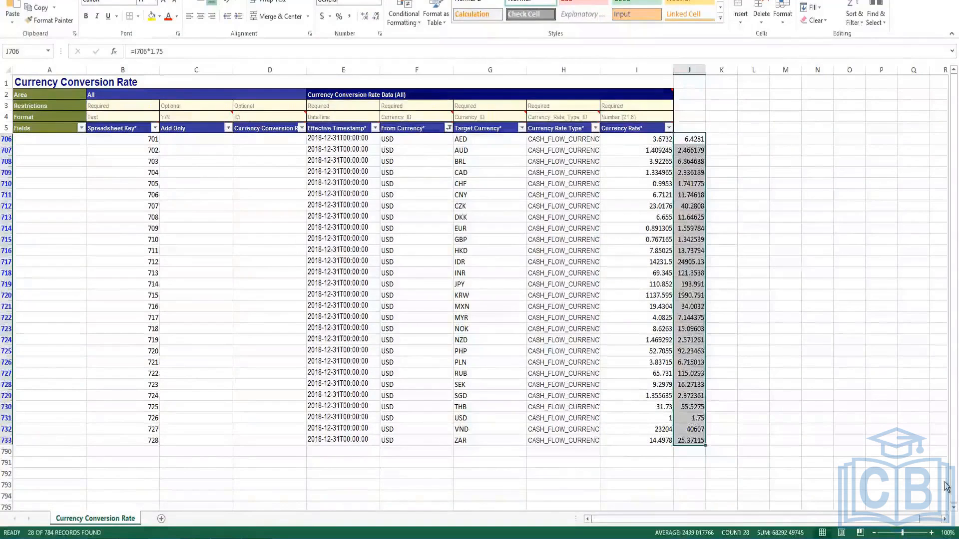
# Copy the calculated rates in J706:J733 and paste them as values over the Currency Rate column, starting at I706
pyautogui.hotkey('ctrl', 'c')
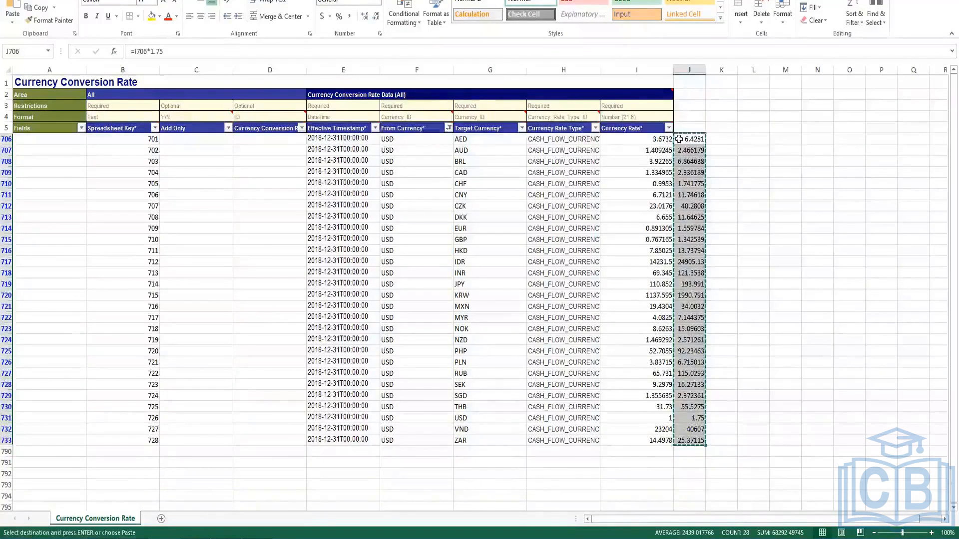
pyautogui.rightClick(649, 139)
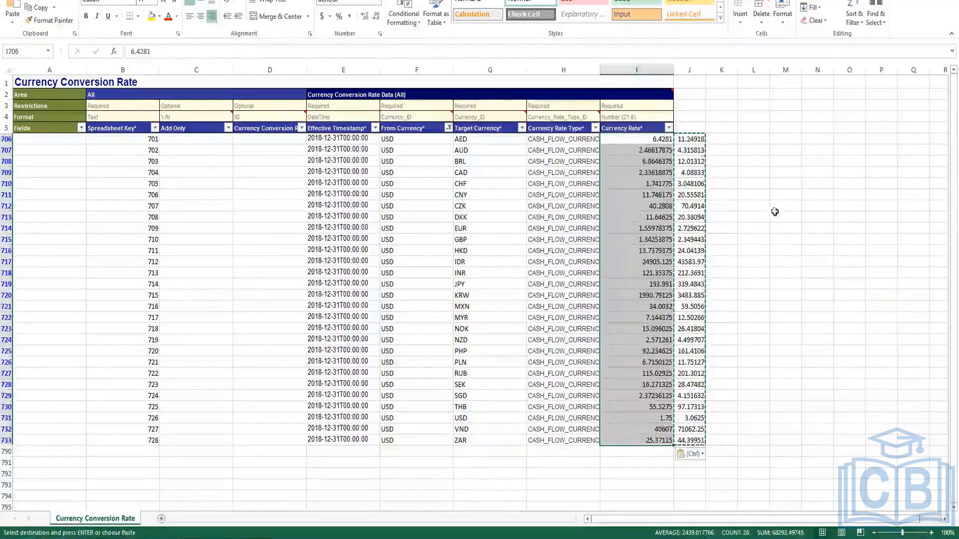
pyautogui.click(785, 228)
# Delete the helper formulas in J706:J733 beside the Currency Rate column
pyautogui.moveTo(689, 139); pyautogui.dragTo(637, 440)
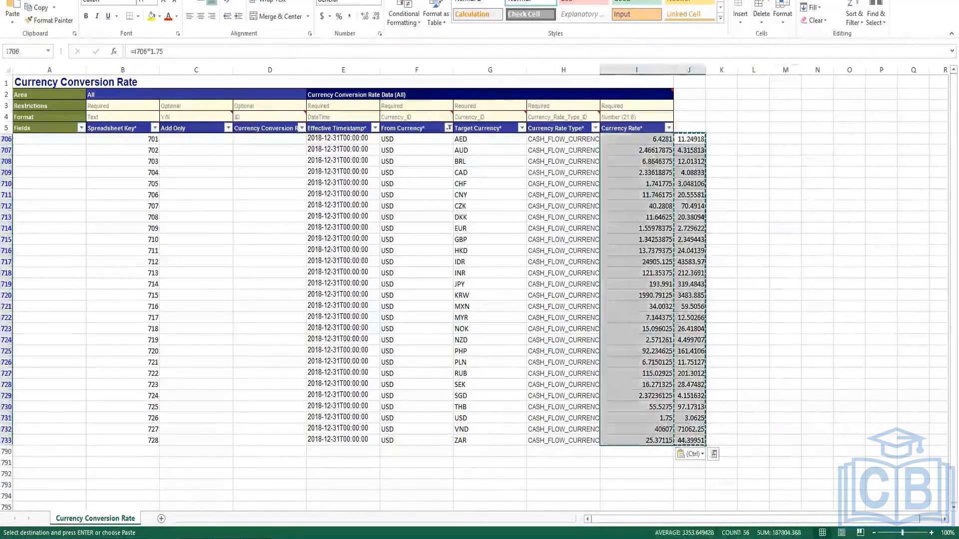
pyautogui.click(721, 139)
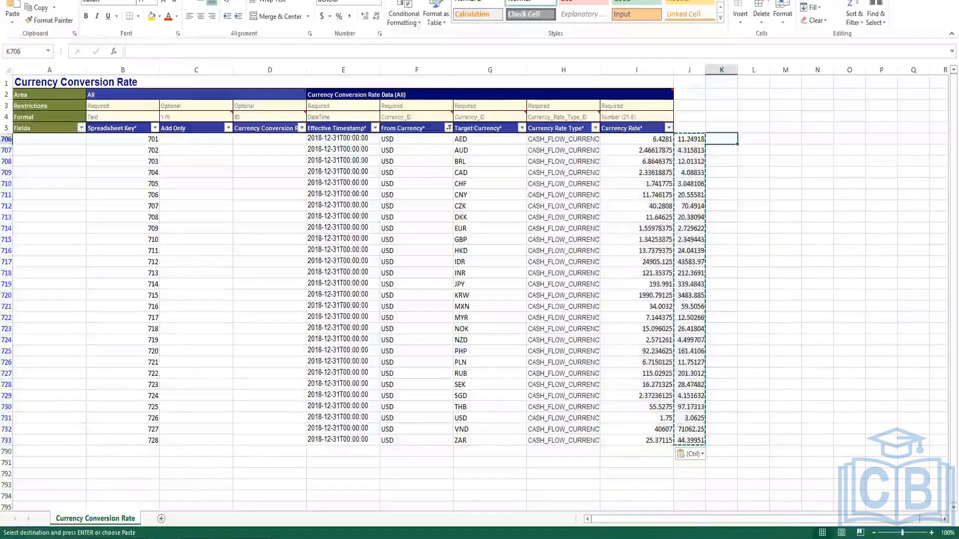
pyautogui.press('Left')
pyautogui.hotkey('ctrl', 'shift', 'Down')
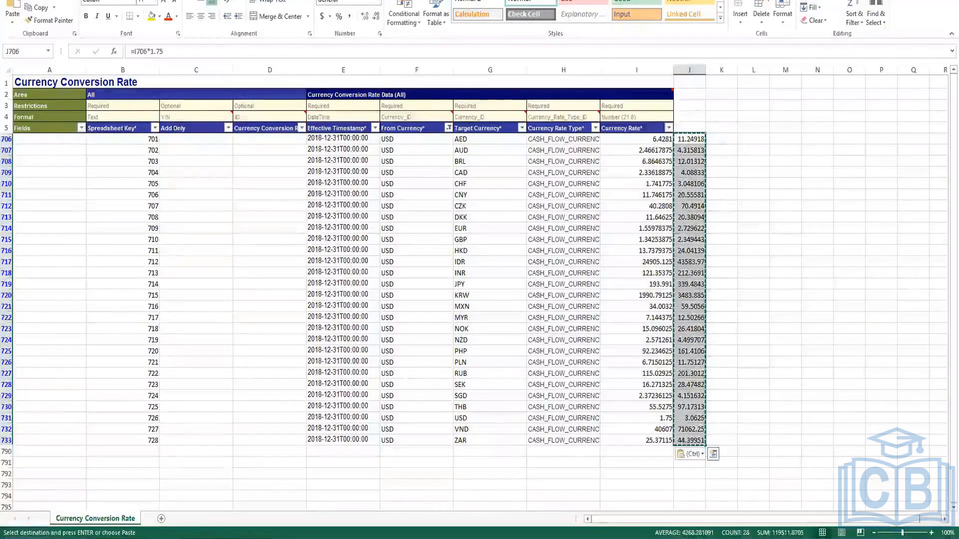
pyautogui.press('Delete')
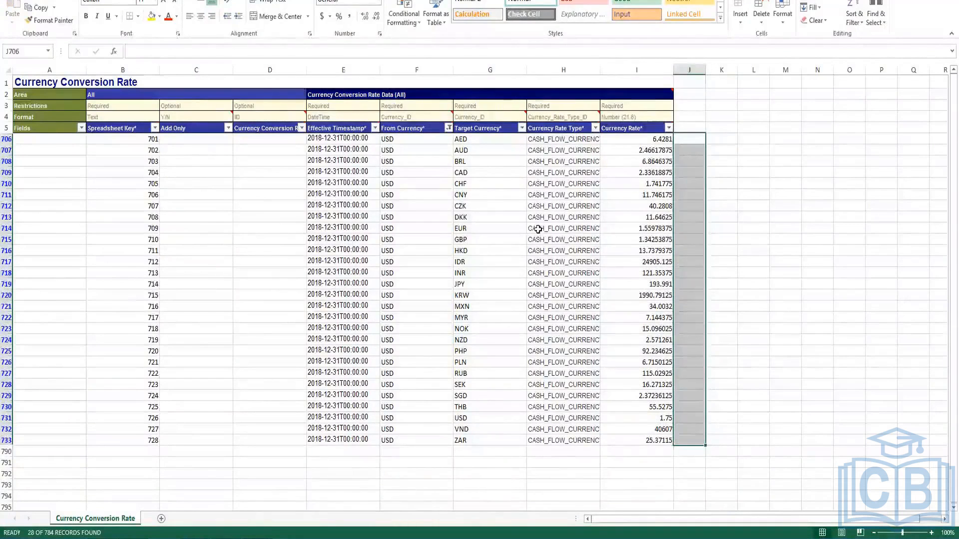
pyautogui.click(559, 230)
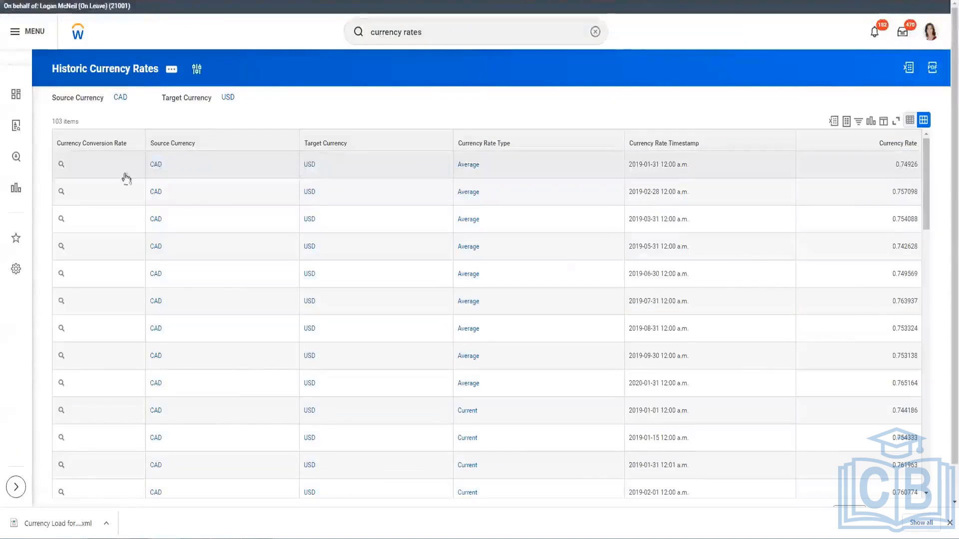
# In Workday's Historic Currency Rates report, open the CAD to USD Average rate for 2019-01-31 and view its Integration IDs
pyautogui.click(71, 165)
pyautogui.click(76, 161)
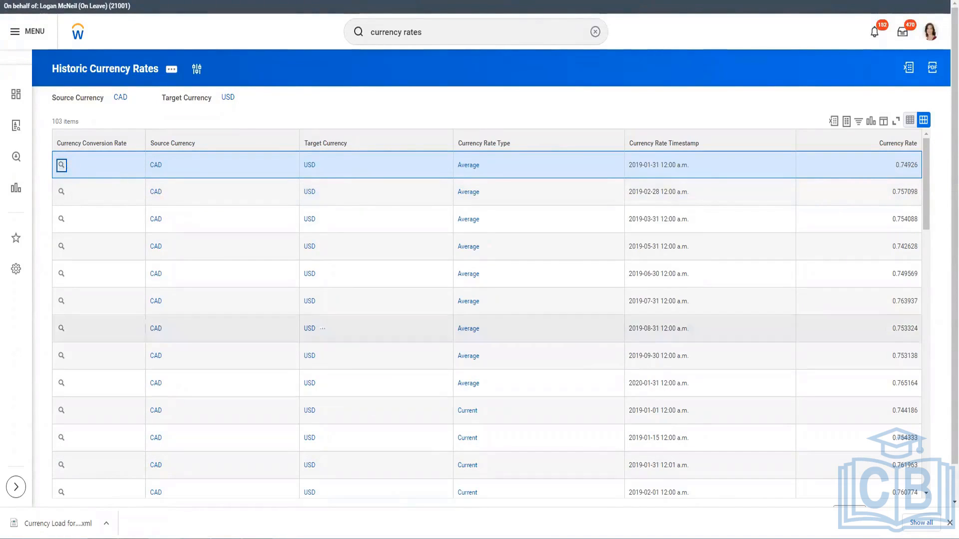
pyautogui.click(61, 165)
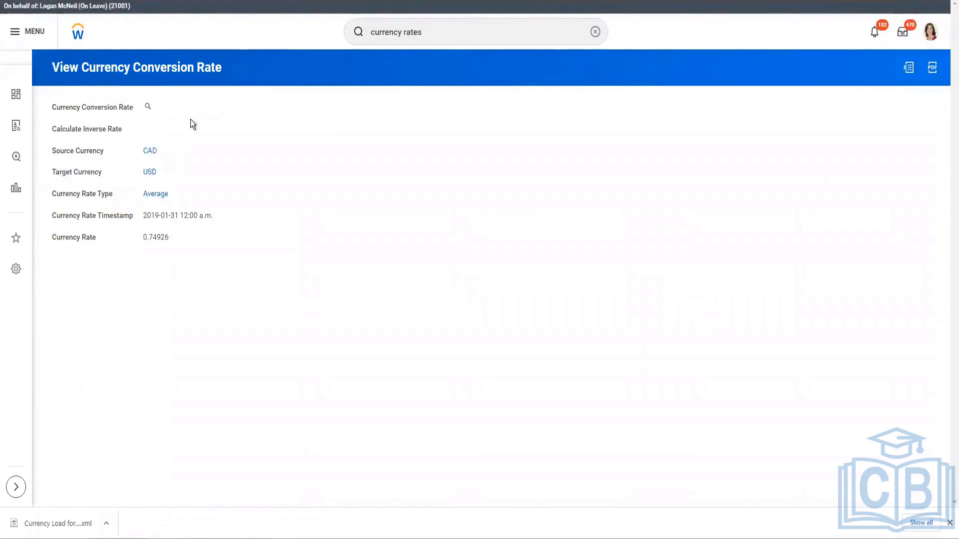
pyautogui.click(157, 107)
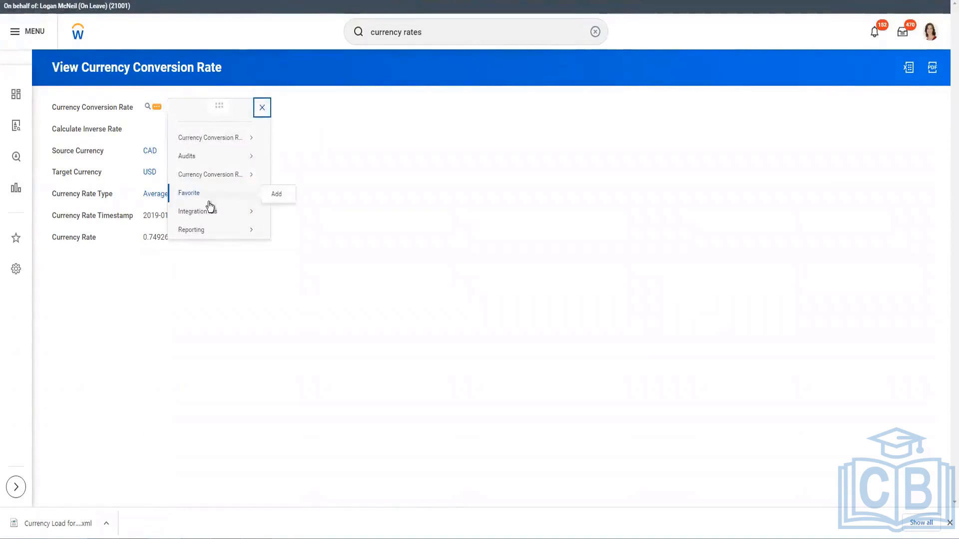
pyautogui.moveTo(210, 212)
pyautogui.click(475, 261)
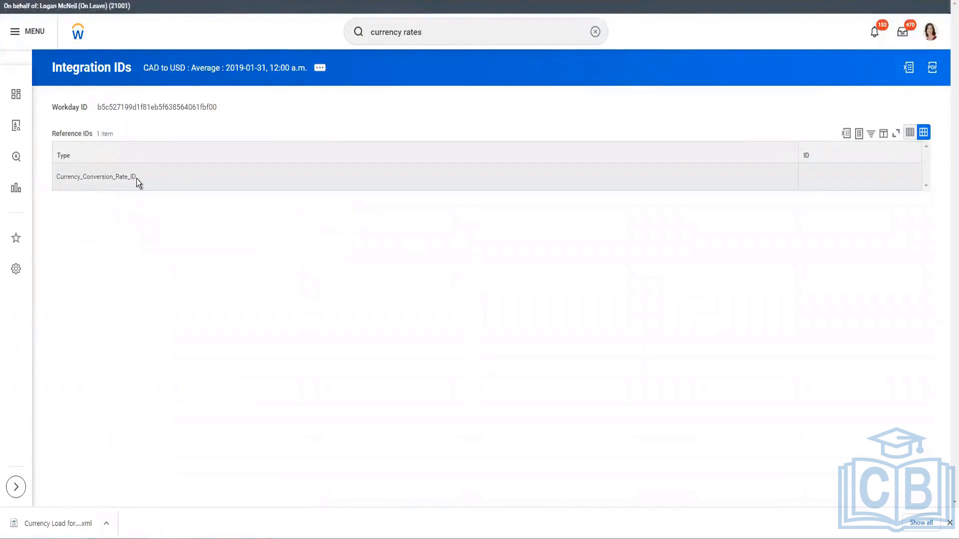
# Switch to the Currency Load for Cash Flow workbook and check the Currency Rate Type format choices in H4, keeping Currency_Rate_Type_ID
pyautogui.hotkey('alt', 'Tab')
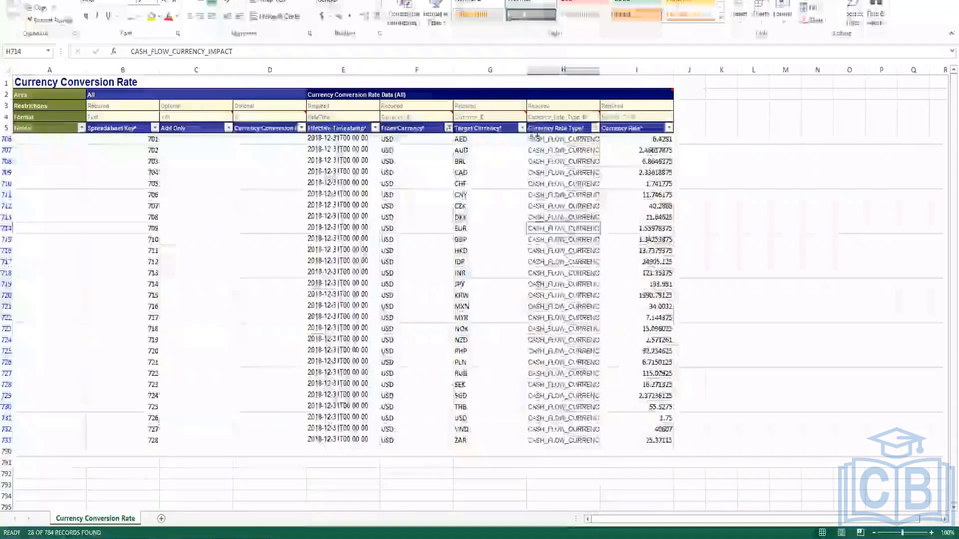
pyautogui.click(589, 117)
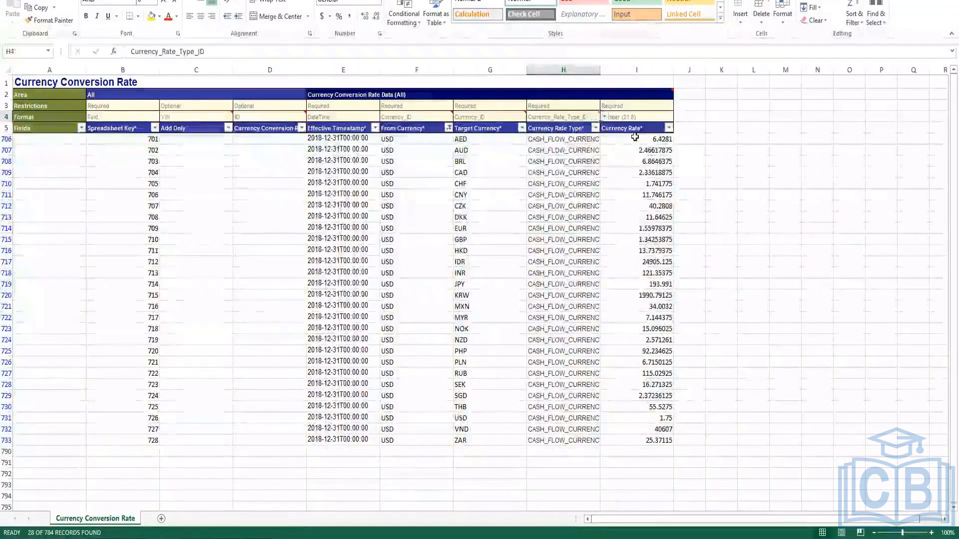
pyautogui.click(604, 117)
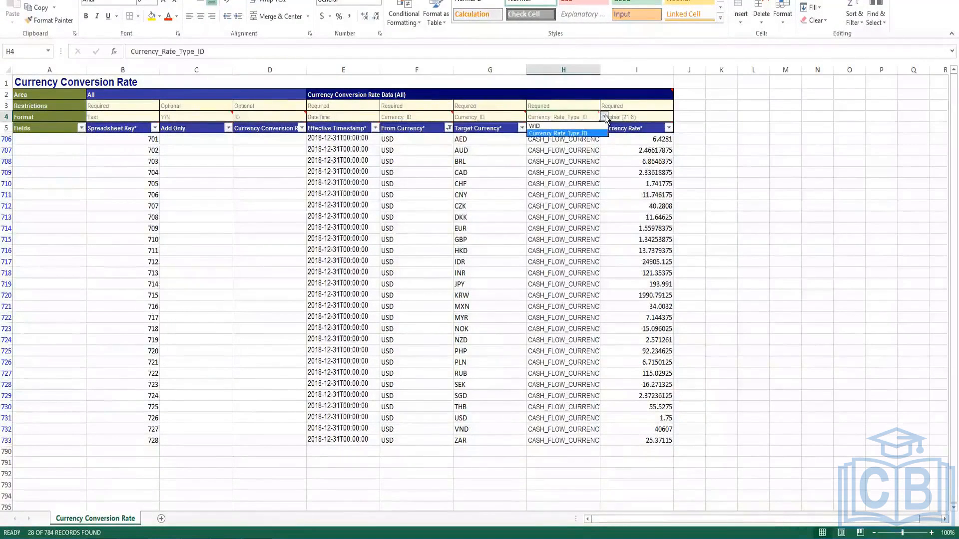
pyautogui.click(599, 133)
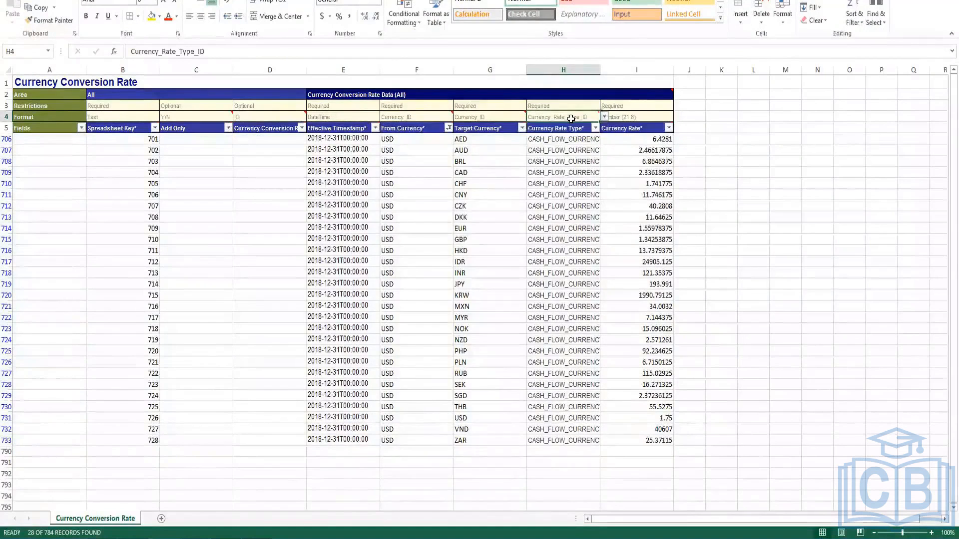
pyautogui.moveTo(571, 117)
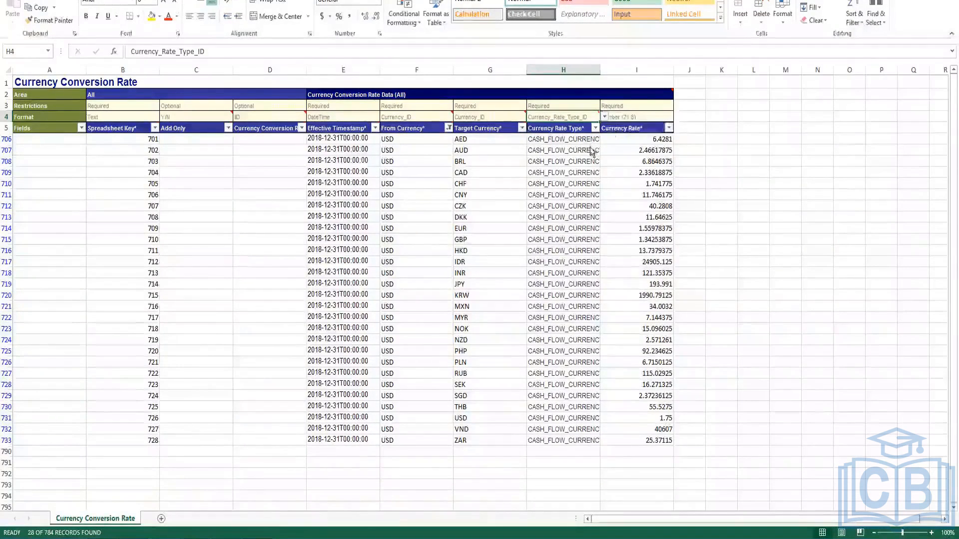
# Switch to Workday, search for "view ref" and open the View Reference IDs report
pyautogui.hotkey('alt', 'Tab')
pyautogui.click(506, 33)
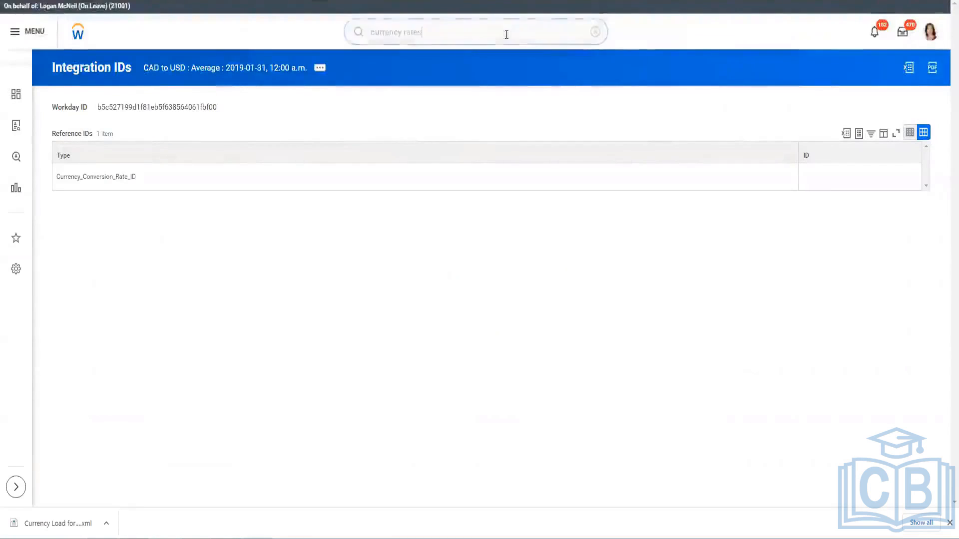
pyautogui.click(36, 0)
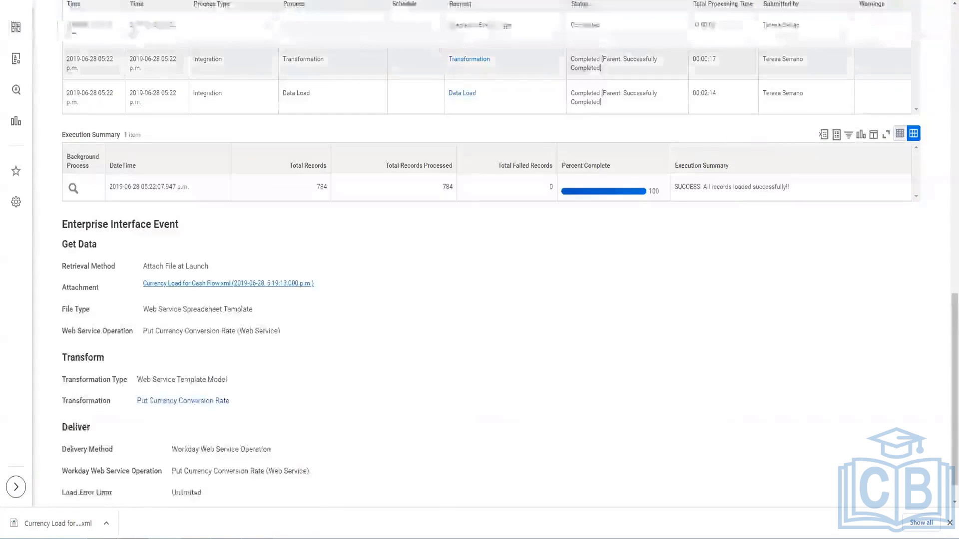
pyautogui.scroll(15, 474, 178)
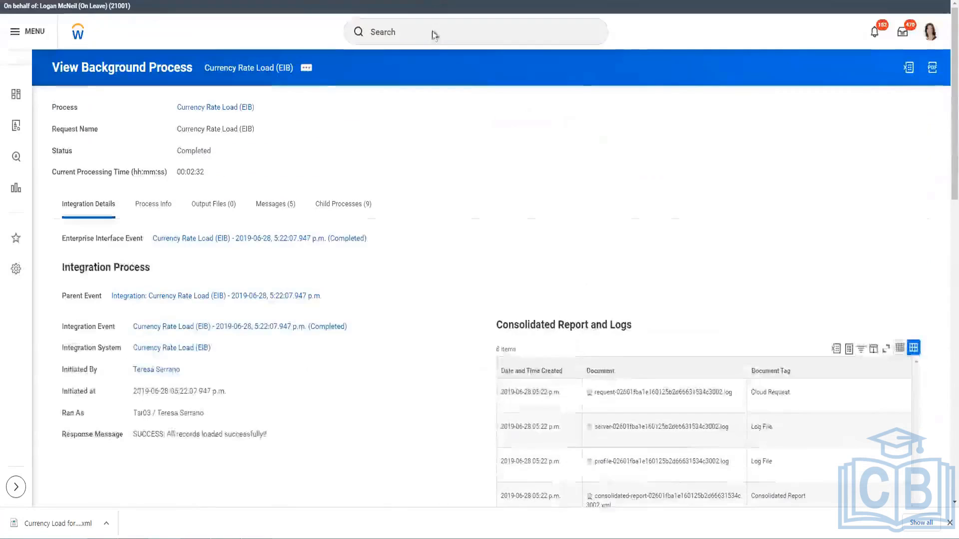
pyautogui.click(433, 31)
pyautogui.write('view ref')
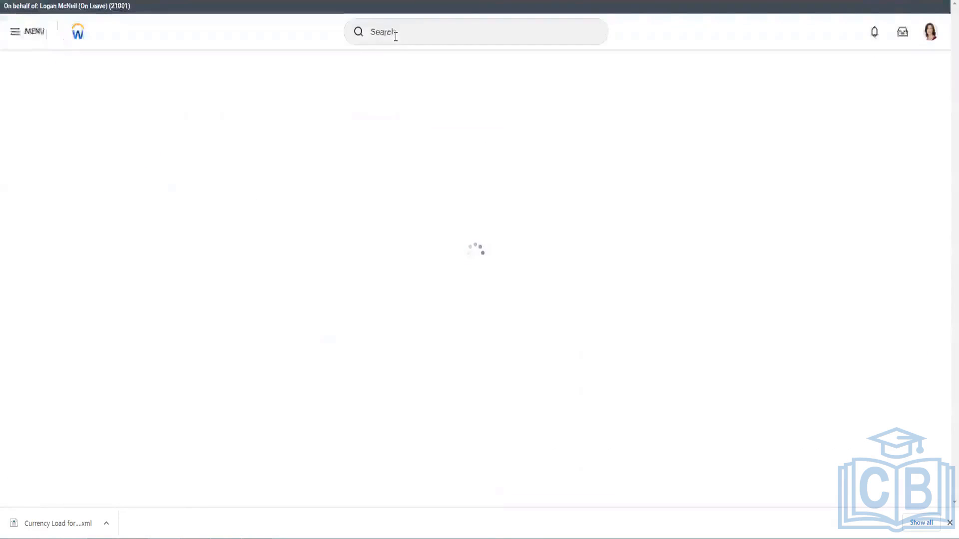
pyautogui.click(394, 37)
pyautogui.write('view ref')
pyautogui.press('Return')
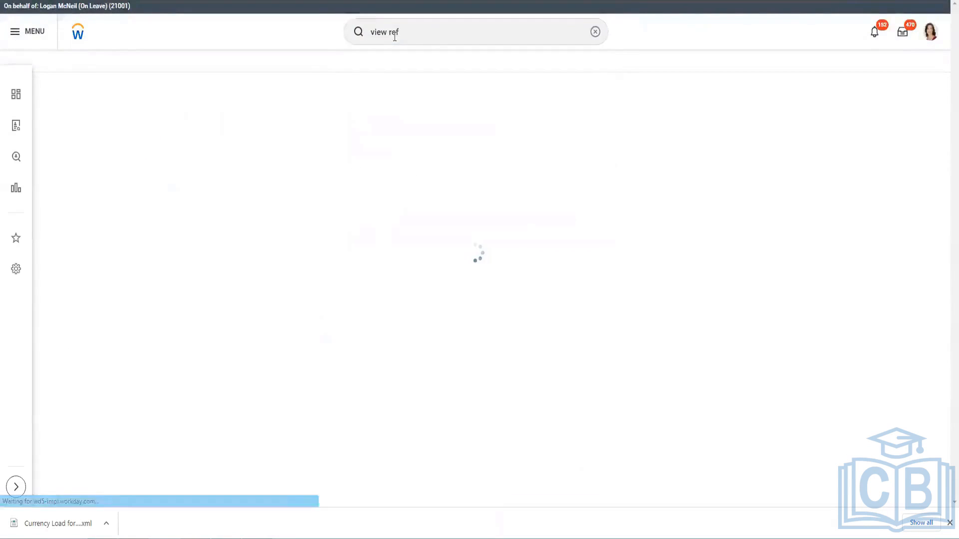
pyautogui.click(407, 35)
pyautogui.click(406, 62)
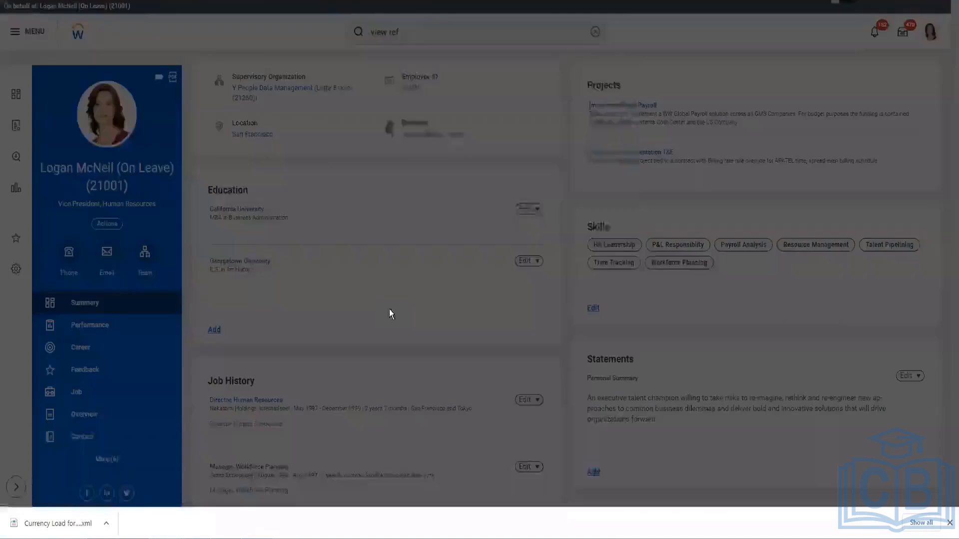
# Set the Business Object to Currency Rate Type and run the View Reference IDs report
pyautogui.click(442, 145)
pyautogui.hotkey('alt', 'Tab')
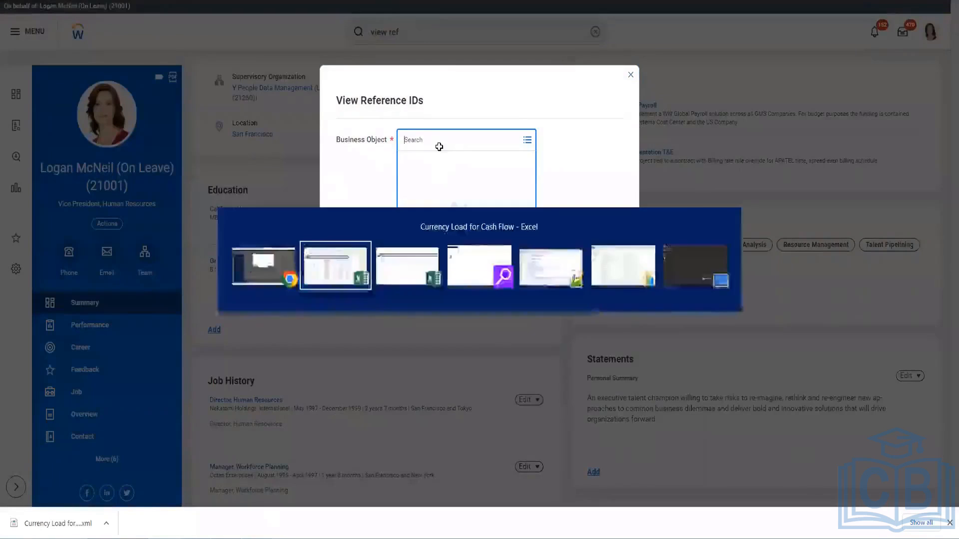
pyautogui.hotkey('alt', 'Tab')
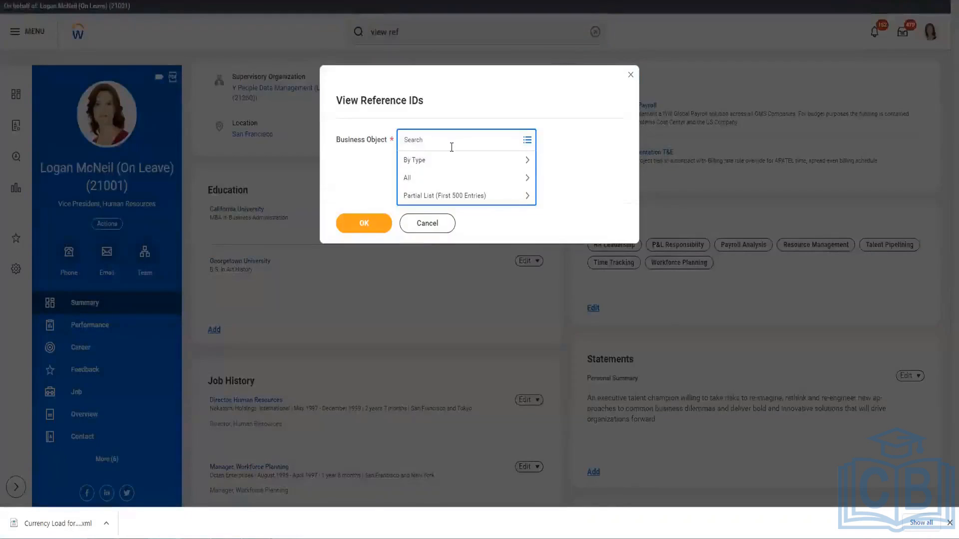
pyautogui.write('Currency Rate Type')
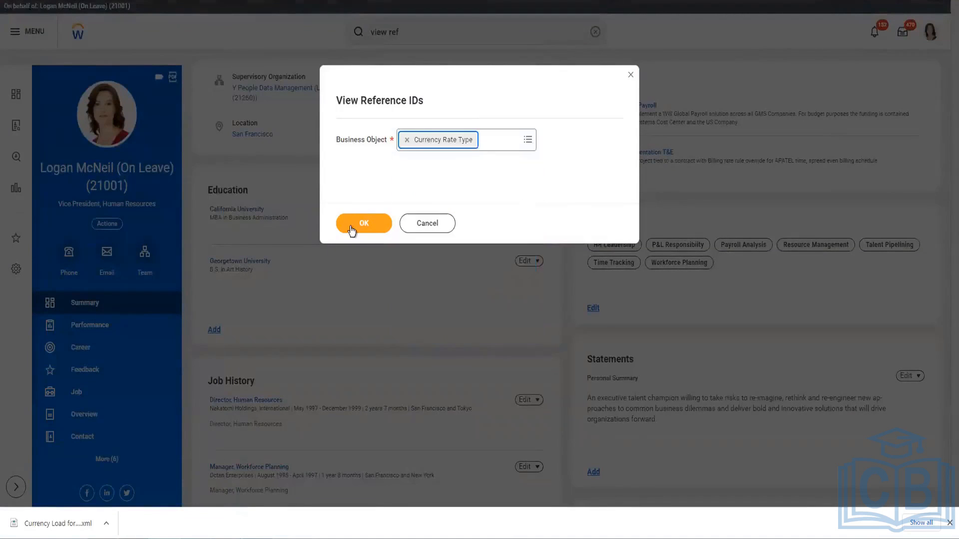
pyautogui.click(353, 229)
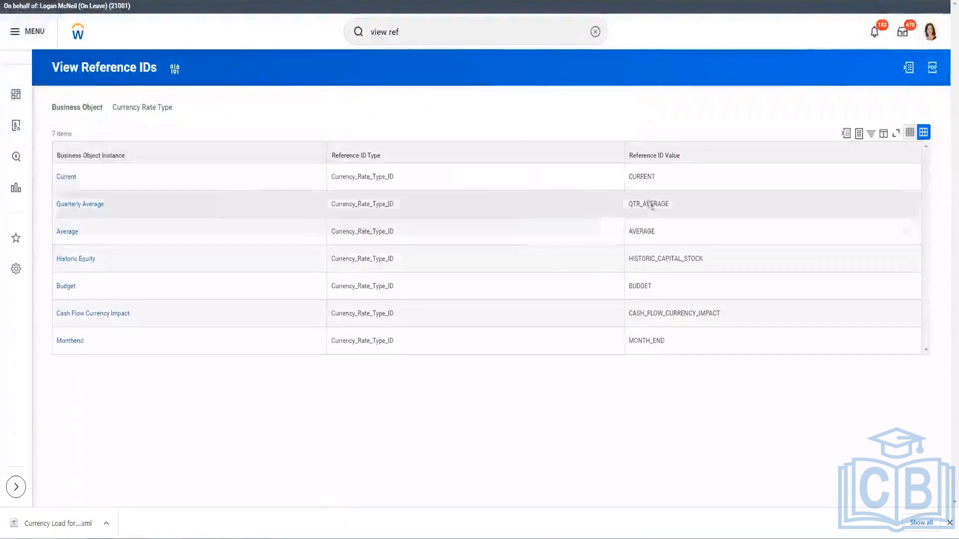
# Return to the Excel load workbook and check the reference ID type note on the Currency Rate Type format cell, H4
pyautogui.hotkey('alt', 'Tab')
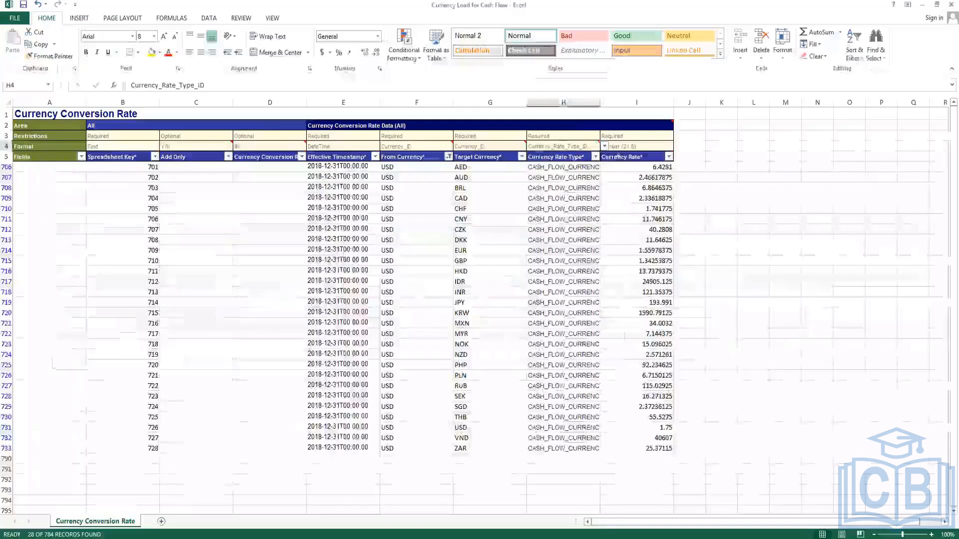
pyautogui.moveTo(576, 145)
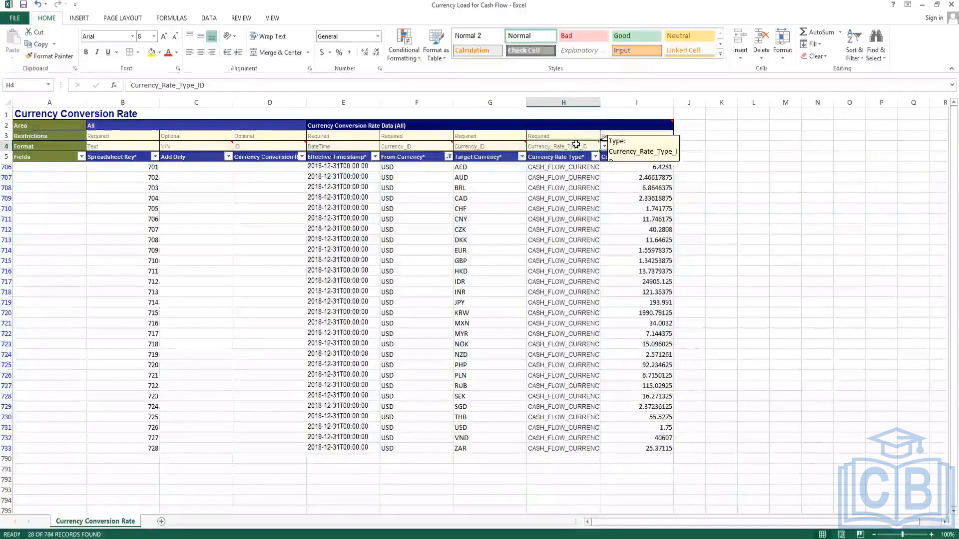
pyautogui.press('Right')
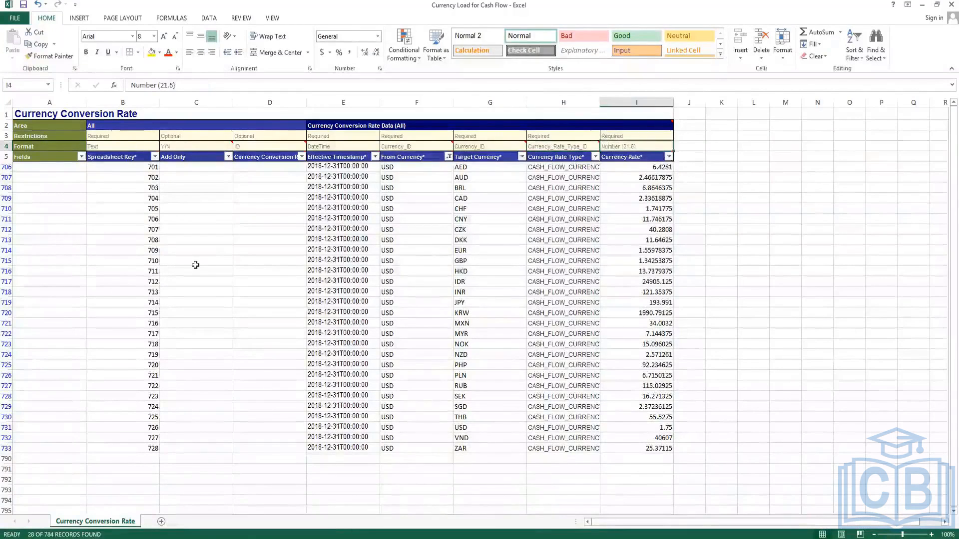
# Copy the CURRENT reference ID value from the Workday View Reference IDs list into cell H706 of the Excel load workbook
pyautogui.hotkey('alt', 'Tab')
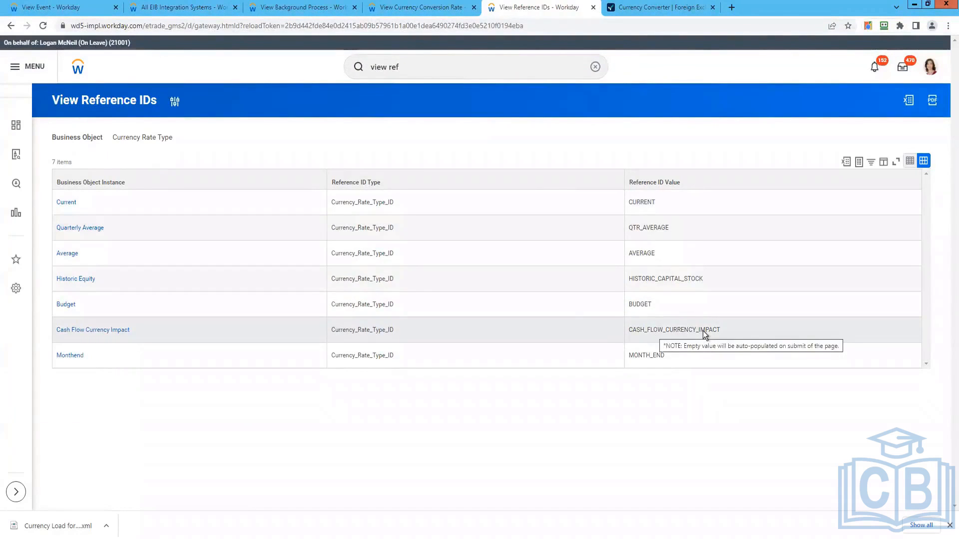
pyautogui.doubleClick(642, 202)
pyautogui.hotkey('ctrl', 'c')
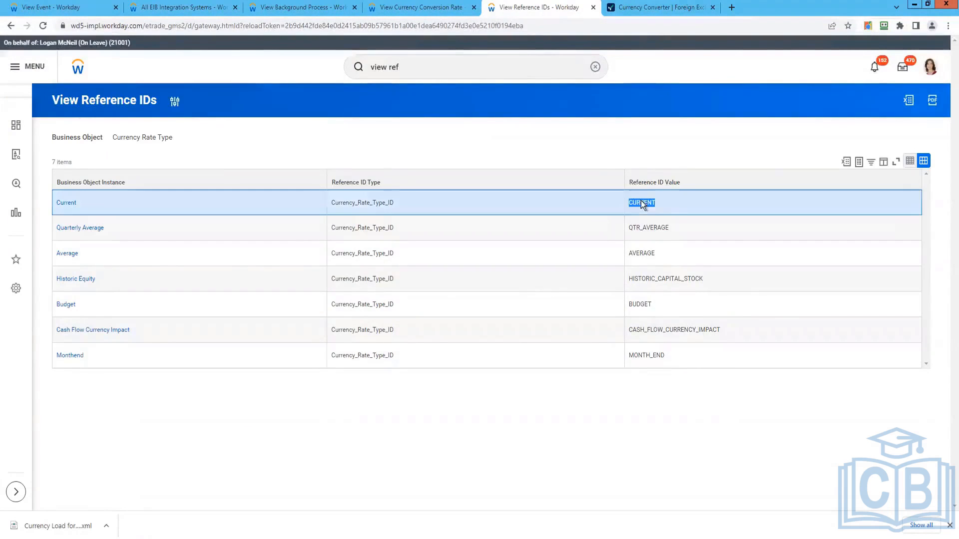
pyautogui.hotkey('alt', 'Tab')
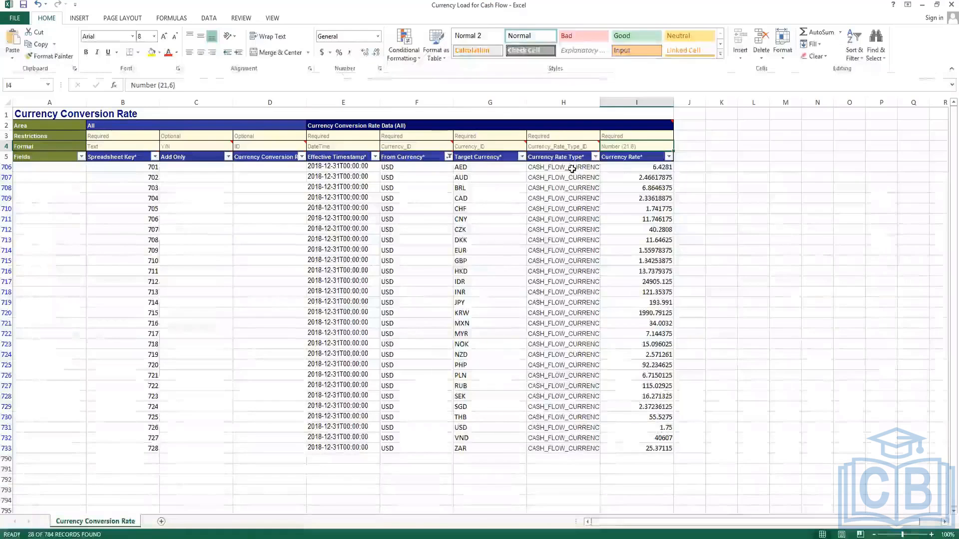
pyautogui.click(572, 169)
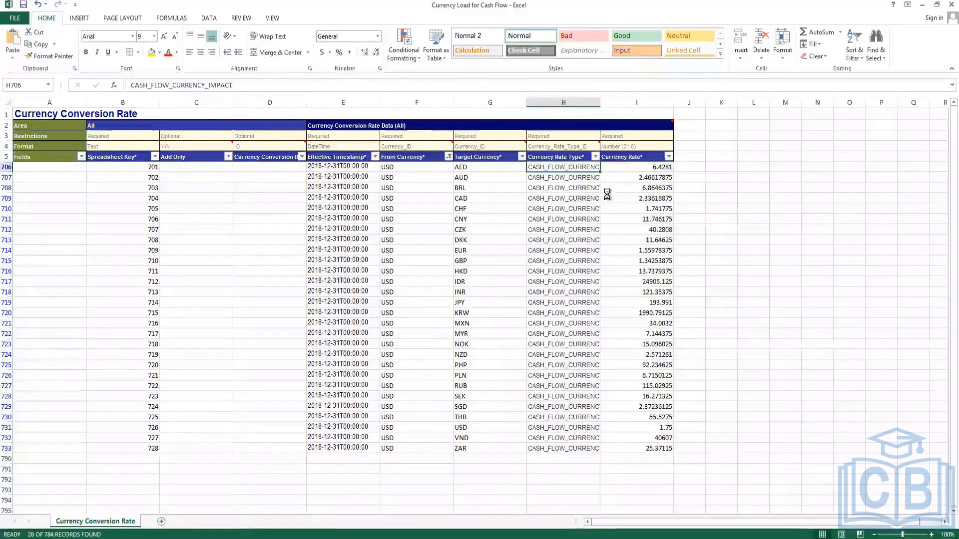
pyautogui.hotkey('ctrl', 'v')
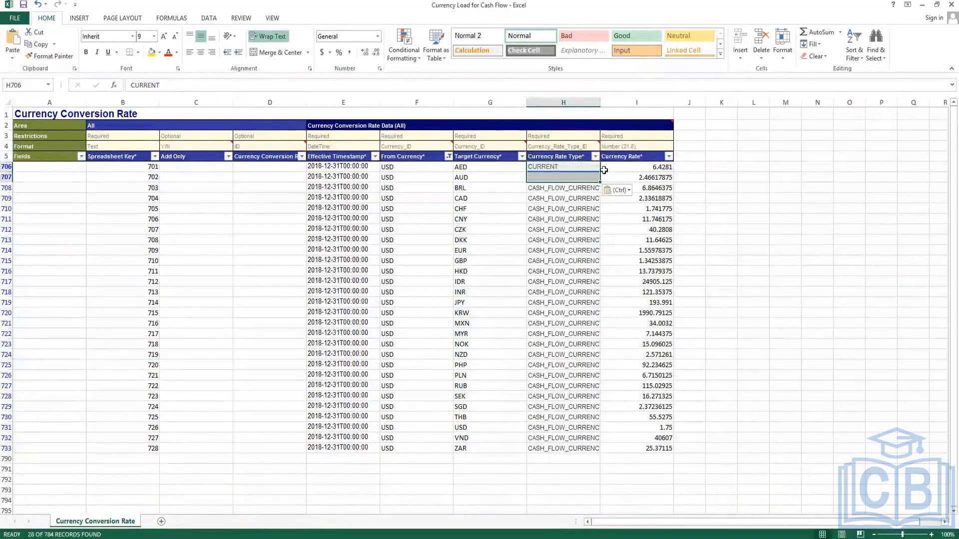
# Apply the cell formatting of H708 to the pasted H706 and fill CURRENT down into H707
pyautogui.click(602, 169)
pyautogui.click(573, 158)
pyautogui.click(573, 166)
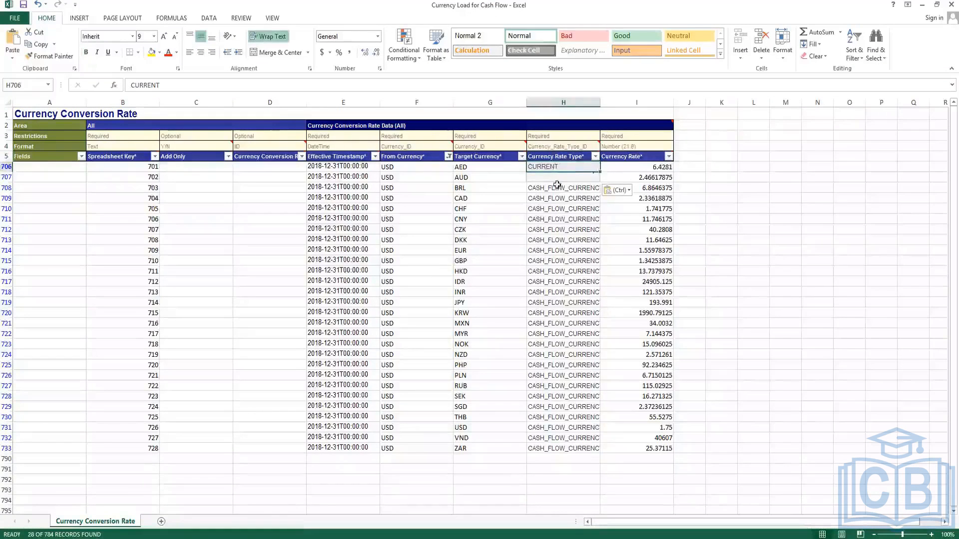
pyautogui.press('Down')
pyautogui.press('Down')
pyautogui.click(39, 44)
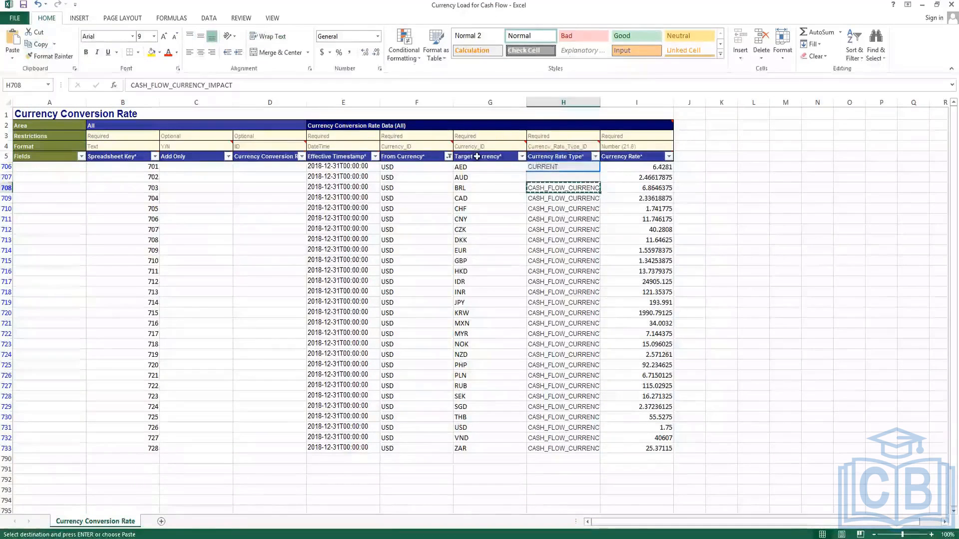
pyautogui.click(52, 56)
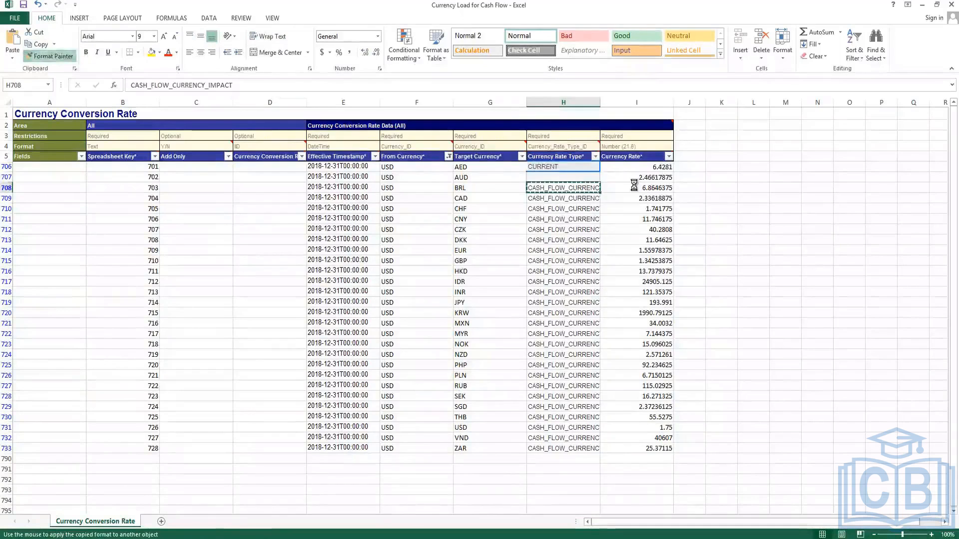
pyautogui.click(598, 169)
pyautogui.moveTo(599, 170); pyautogui.dragTo(599, 173)
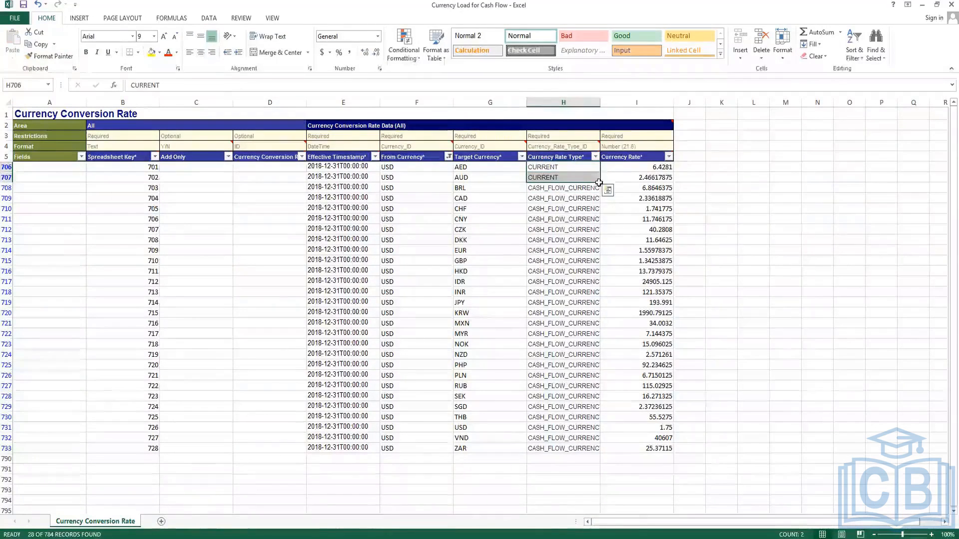
pyautogui.doubleClick(599, 182)
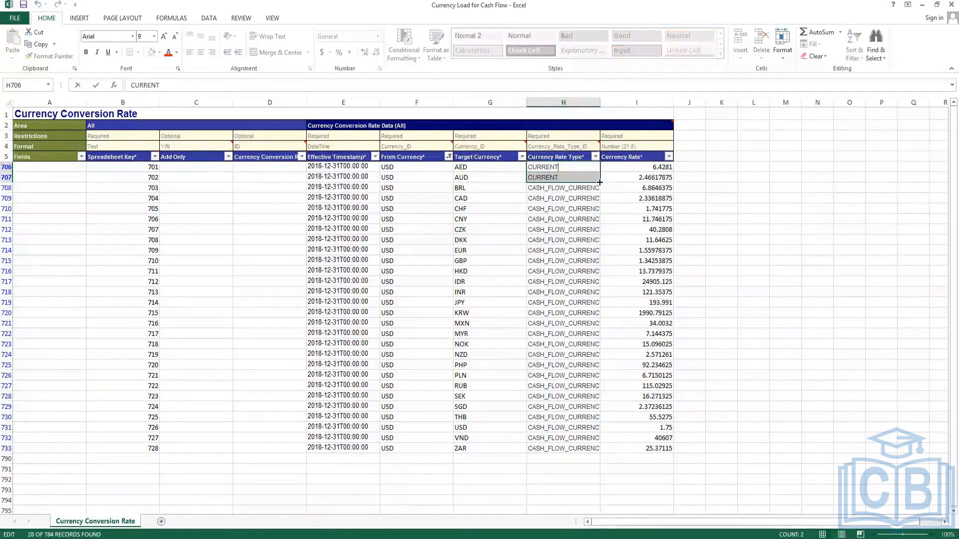
# Copy the CURRENT rate type from H707 to the remaining USD rows, H708 through H733
pyautogui.click(561, 177)
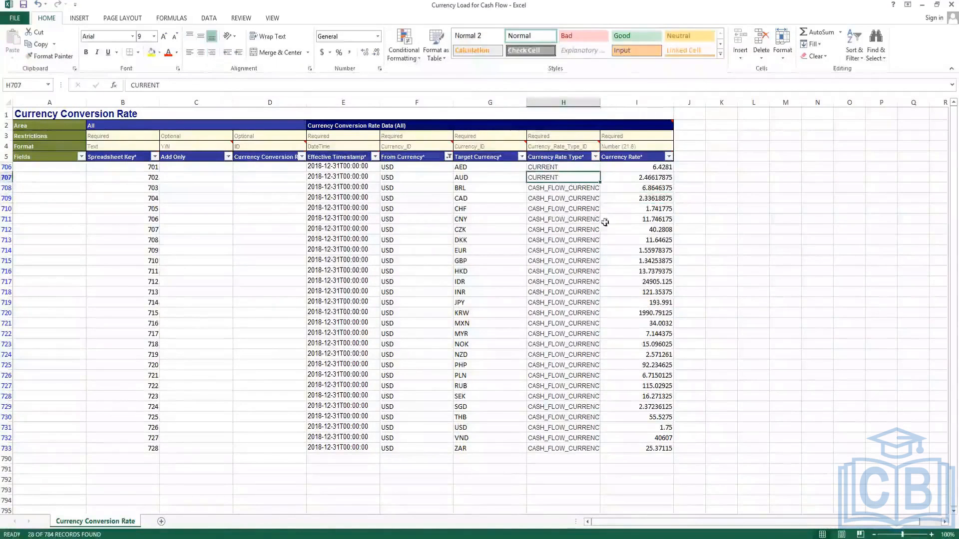
pyautogui.hotkey('ctrl', 'c')
pyautogui.click(572, 193)
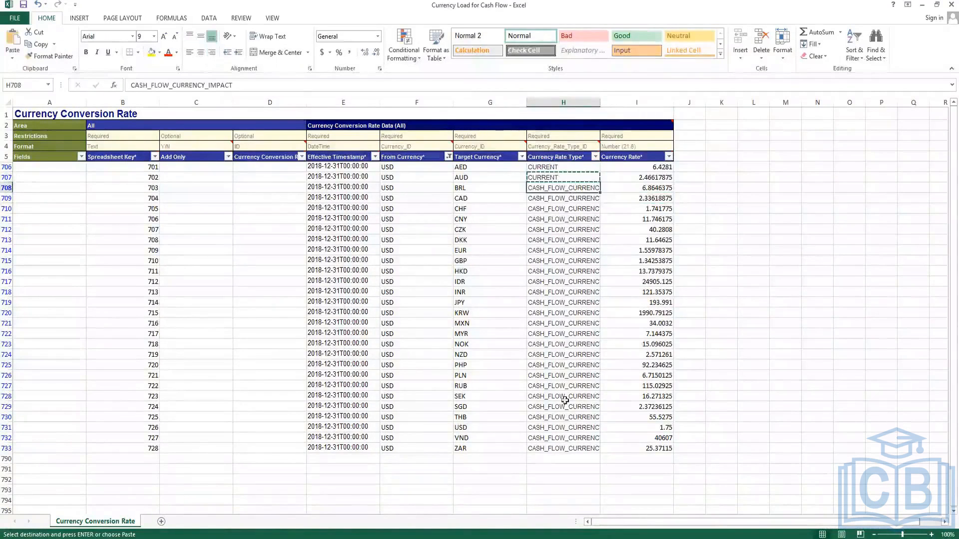
pyautogui.keyDown('shift'); pyautogui.click(562, 447); pyautogui.keyUp('shift')
pyautogui.hotkey('ctrl', 'v')
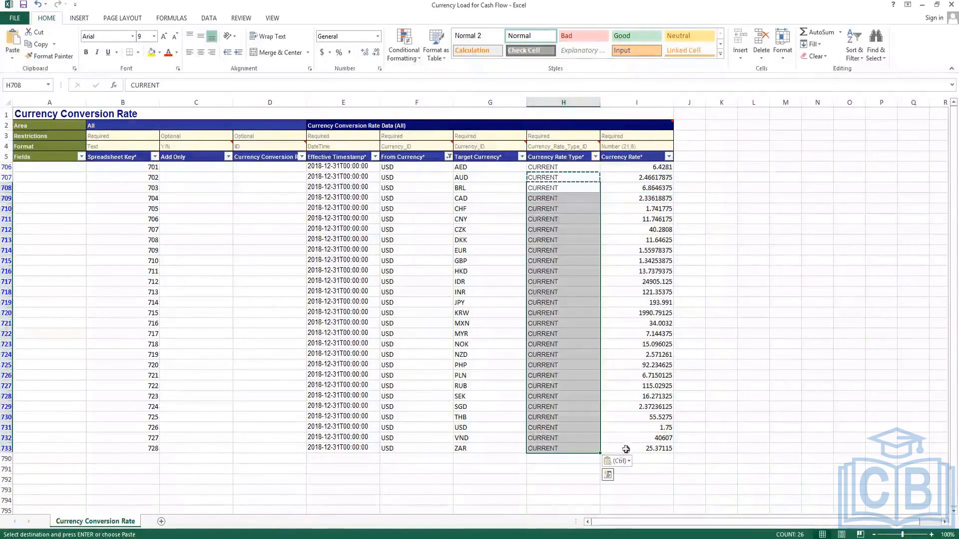
pyautogui.click(798, 324)
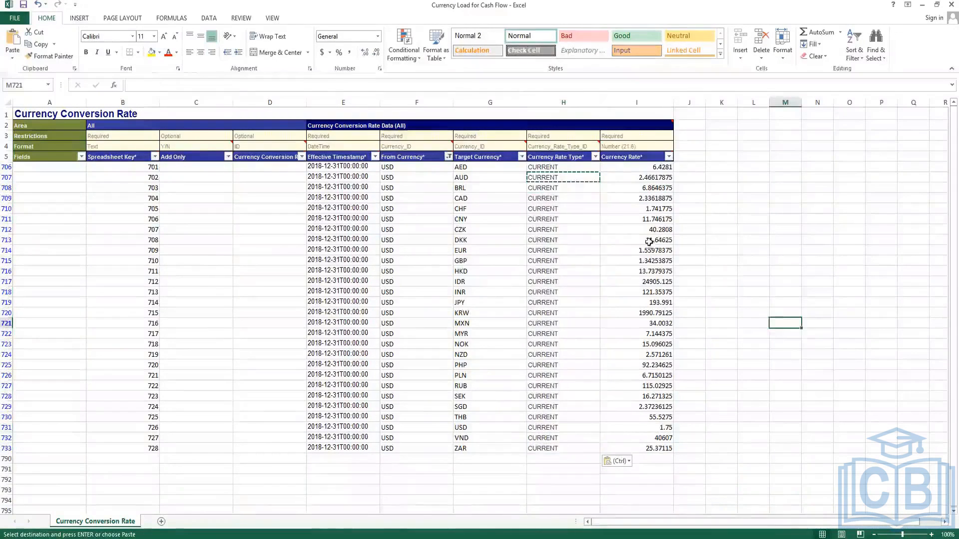
# Filter the From Currency column to show every currency except USD
pyautogui.click(449, 157)
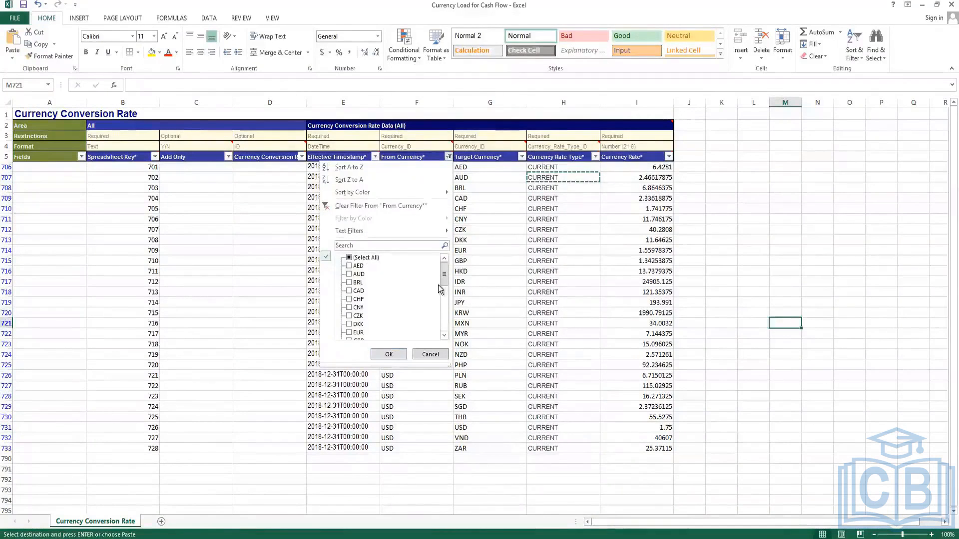
pyautogui.click(362, 258)
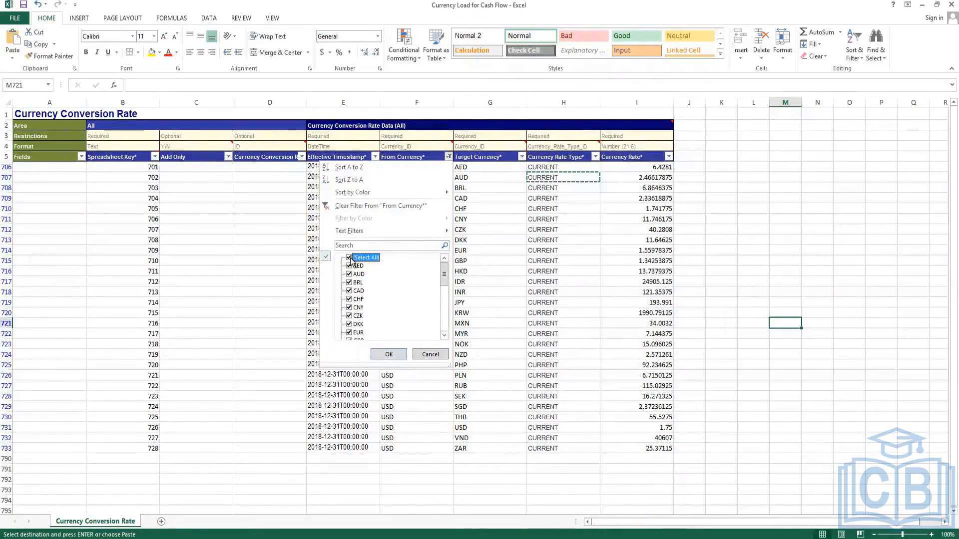
pyautogui.moveTo(445, 271); pyautogui.dragTo(444, 362)
pyautogui.scroll(7, 345, 325)
pyautogui.moveTo(442, 274); pyautogui.dragTo(342, 343)
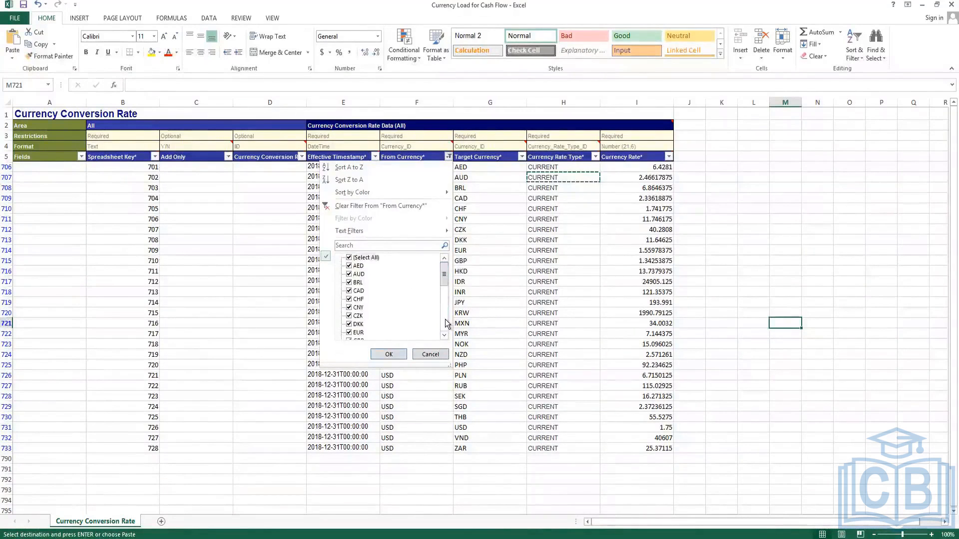
pyautogui.click(445, 319)
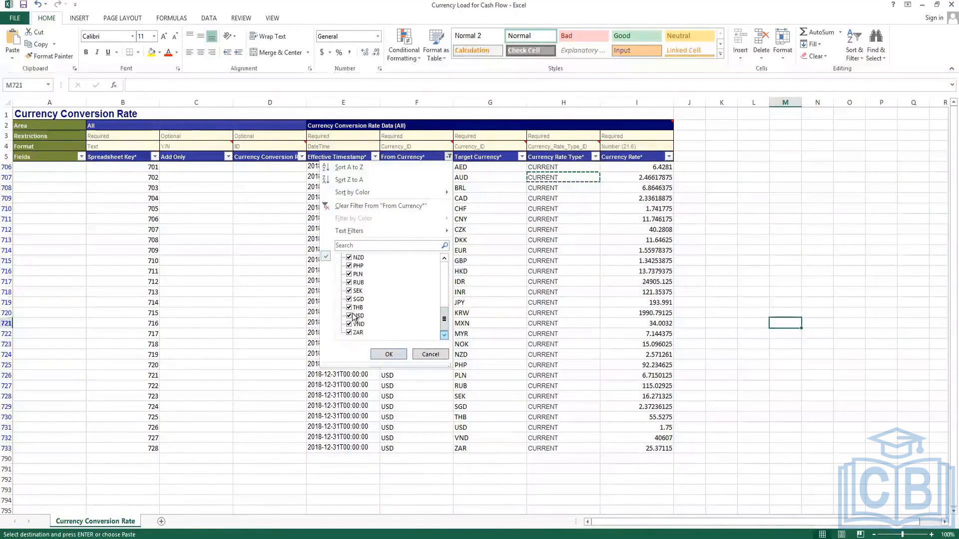
pyautogui.click(351, 316)
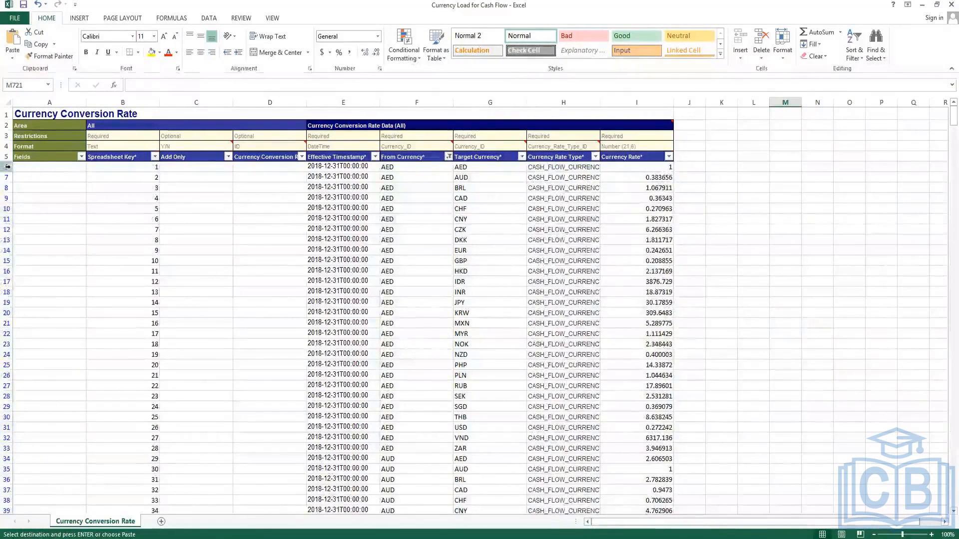
pyautogui.click(7, 167)
pyautogui.hotkey('ctrl', 'shift', 'Down')
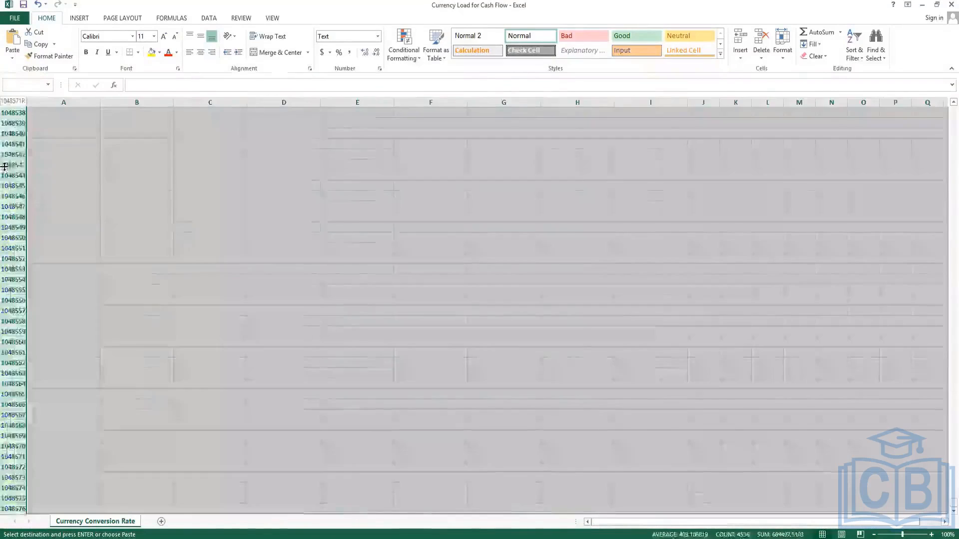
pyautogui.hotkey('ctrl', 'shift', 'Up')
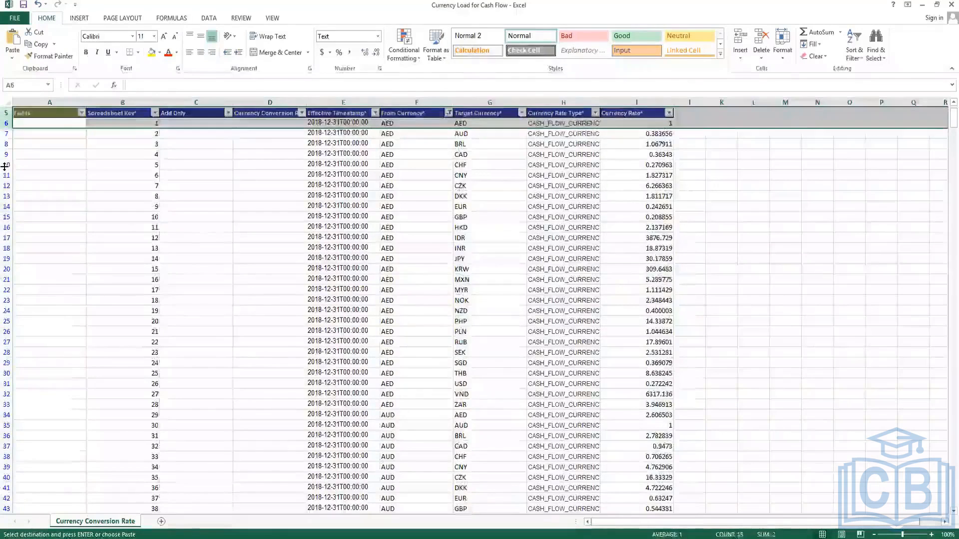
pyautogui.press('Up')
pyautogui.press('Up')
pyautogui.press('Up')
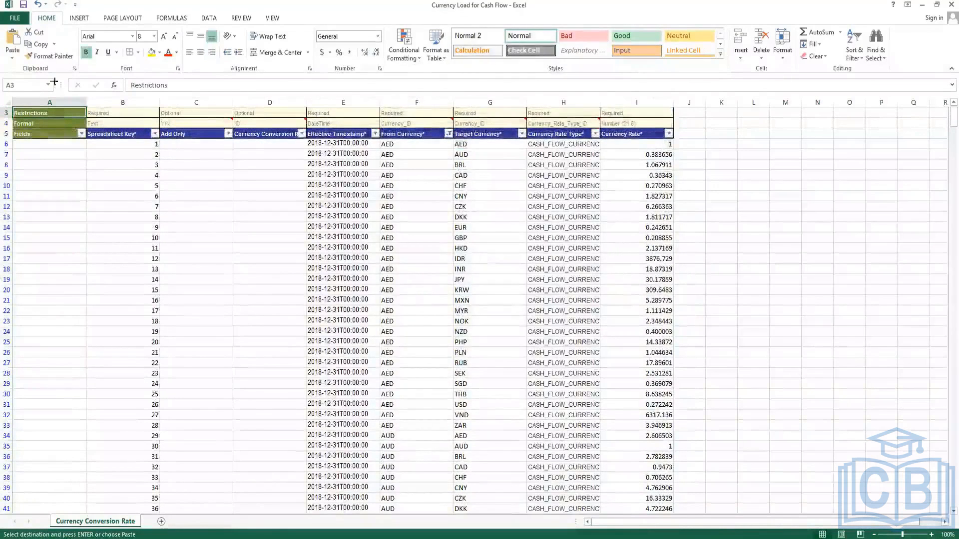
# Delete all filtered non-USD rows from row 6 down to the end of the sheet
pyautogui.click(7, 145)
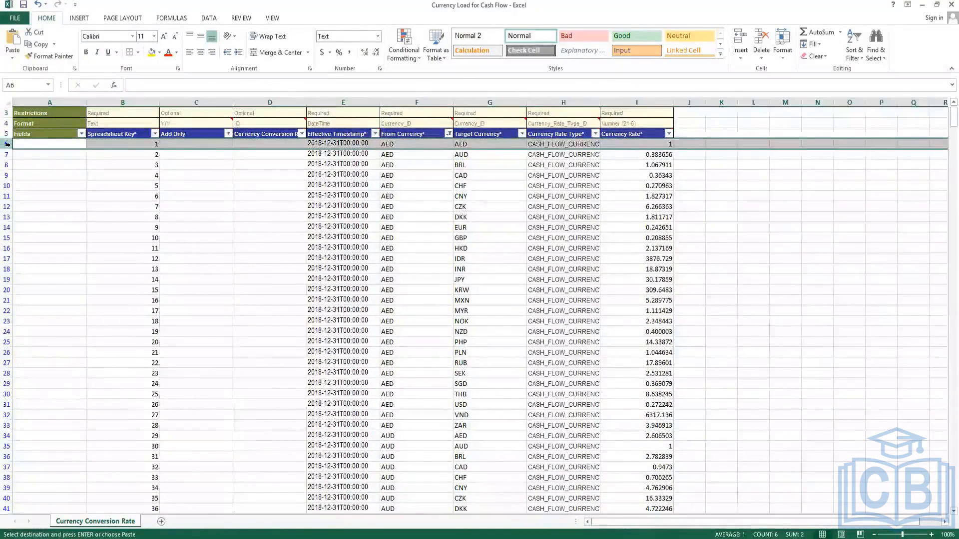
pyautogui.hotkey('ctrl', 'shift', 'Down')
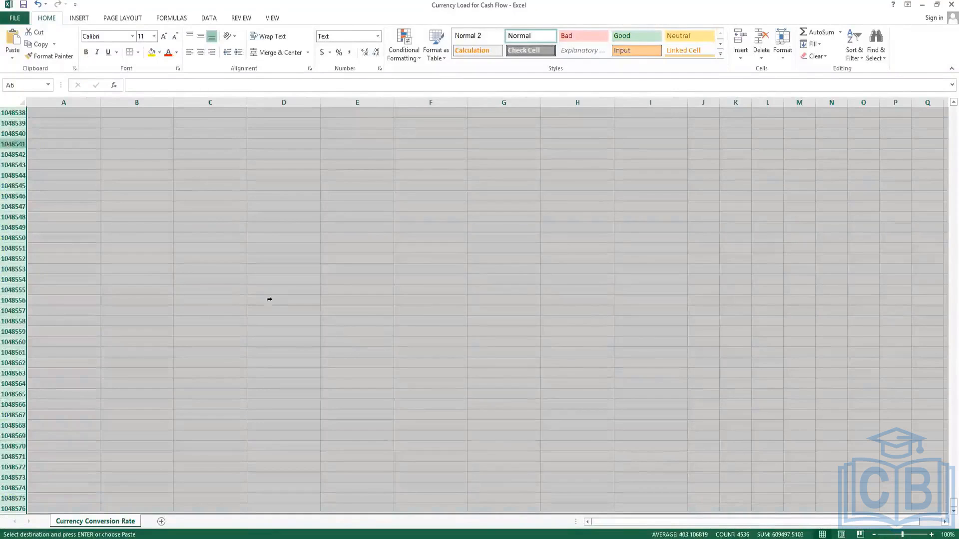
pyautogui.rightClick(375, 298)
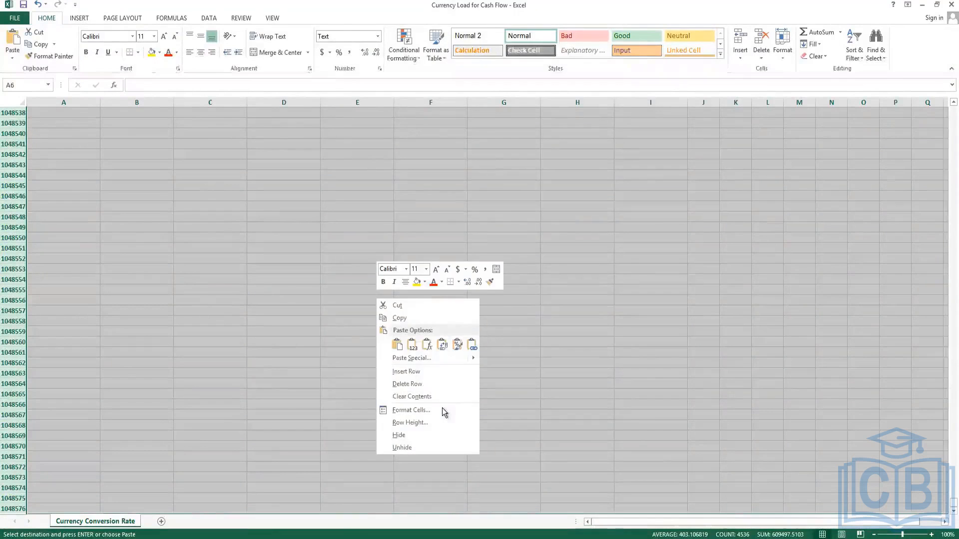
pyautogui.click(421, 387)
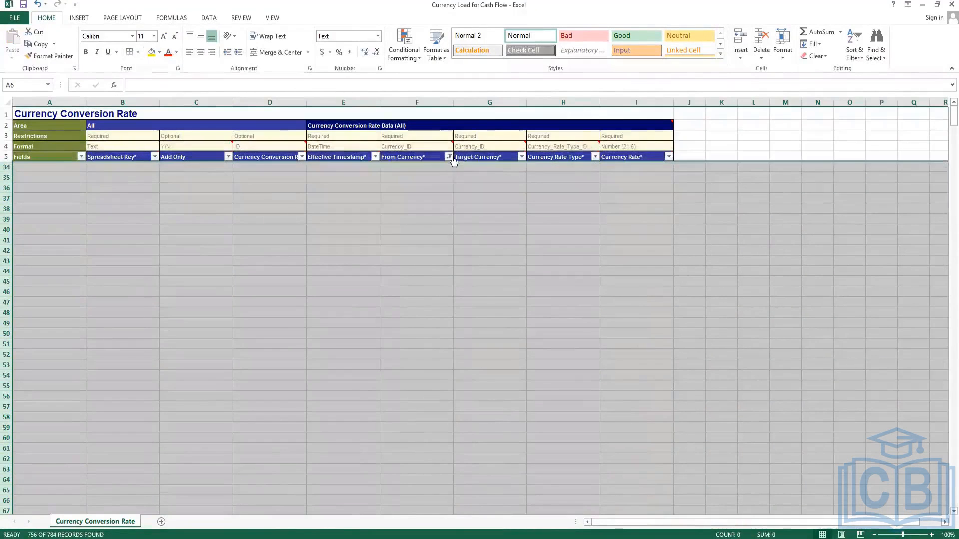
# Reset the From Currency filter to select all values so that the remaining USD rows are shown
pyautogui.click(448, 156)
pyautogui.click(369, 259)
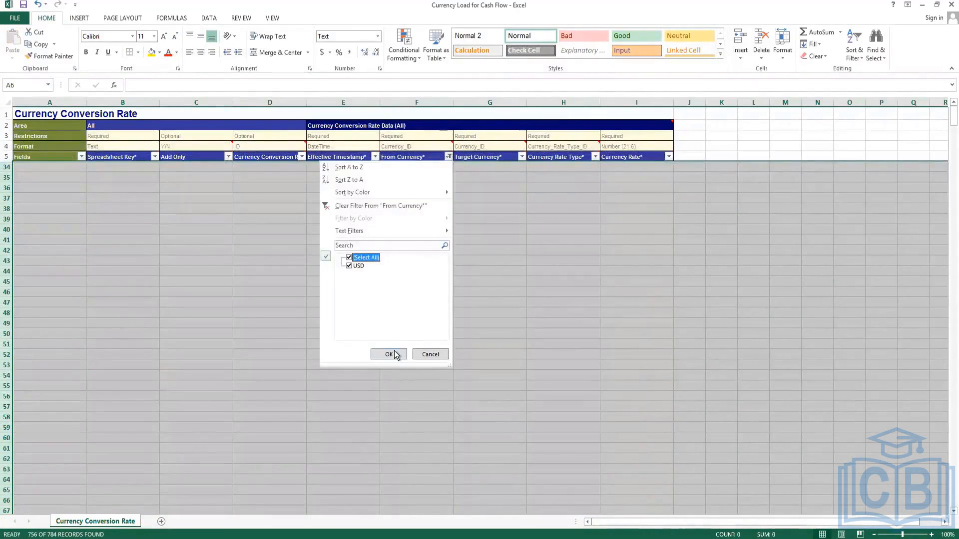
pyautogui.click(389, 354)
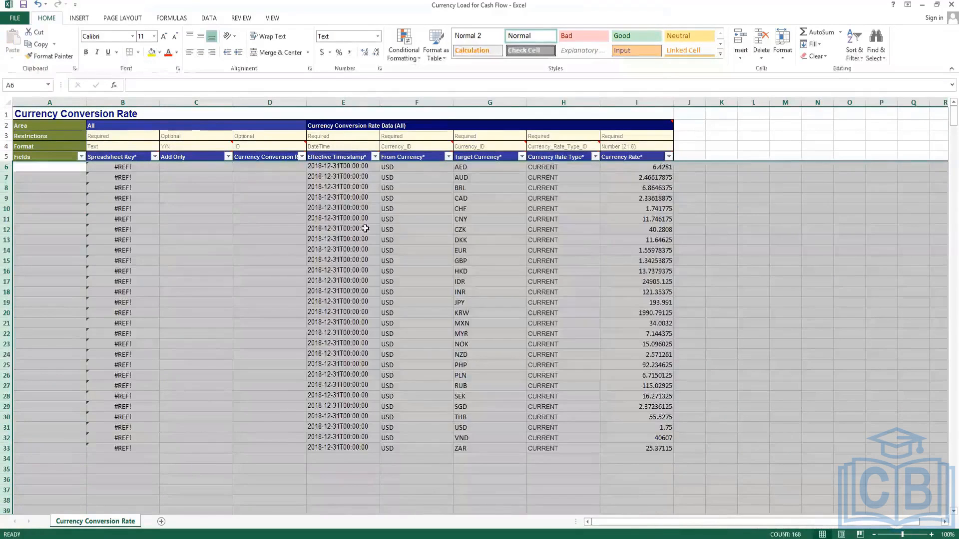
pyautogui.moveTo(549, 251); pyautogui.dragTo(546, 258)
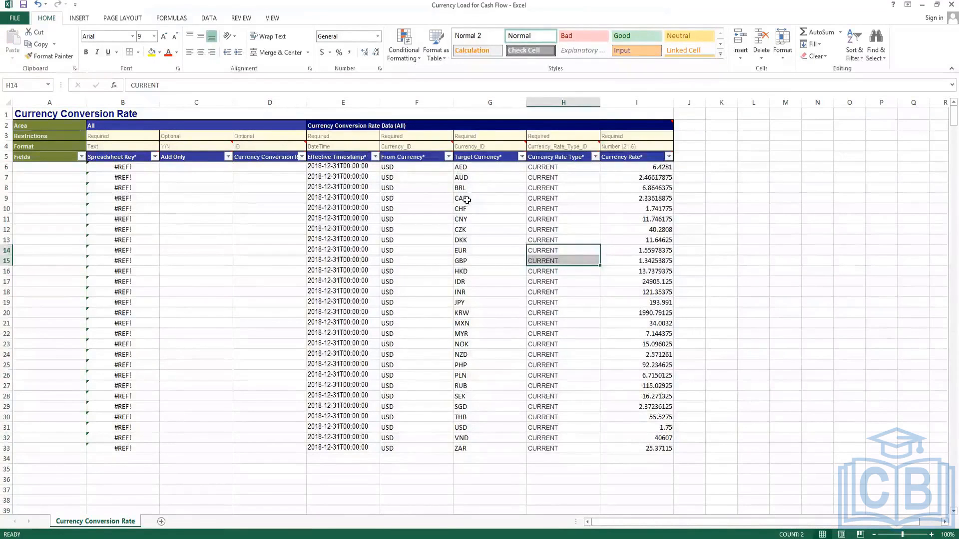
# Set the Currency Rate for the USD to USD row, cell I31, to 1
pyautogui.click(521, 157)
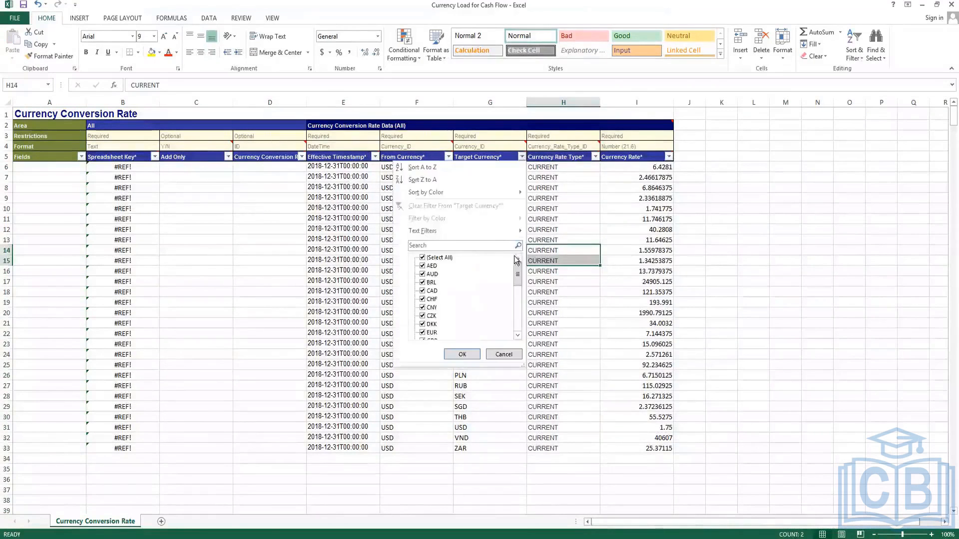
pyautogui.moveTo(517, 280); pyautogui.dragTo(518, 325)
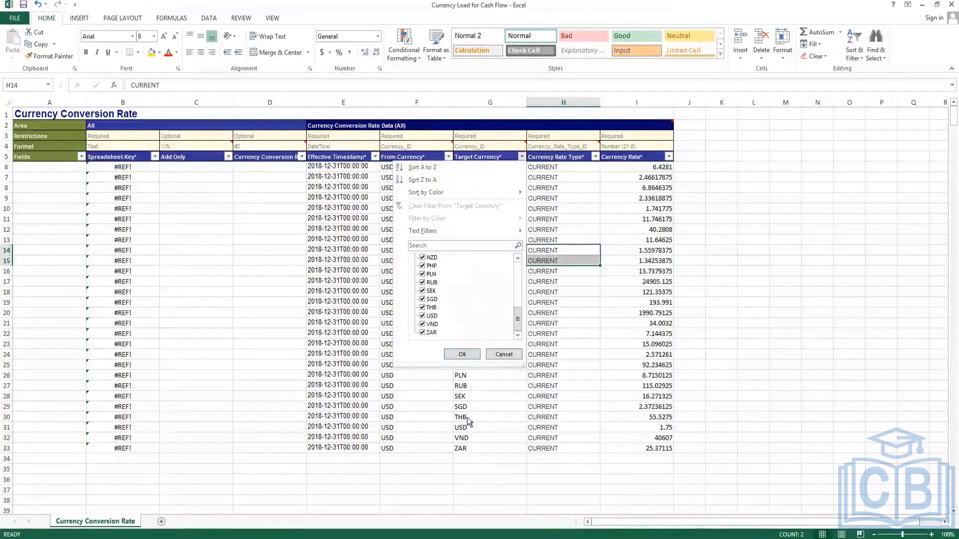
pyautogui.click(660, 428)
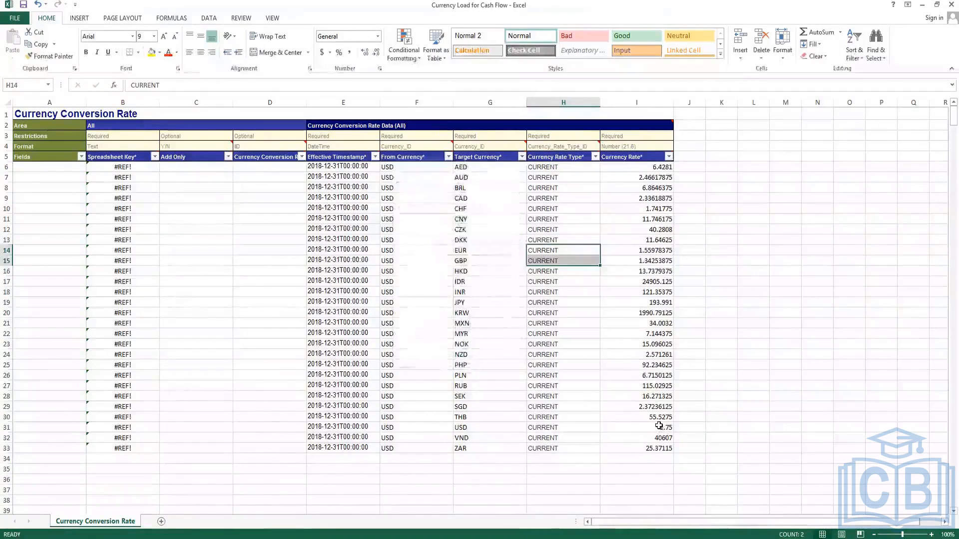
pyautogui.click(659, 427)
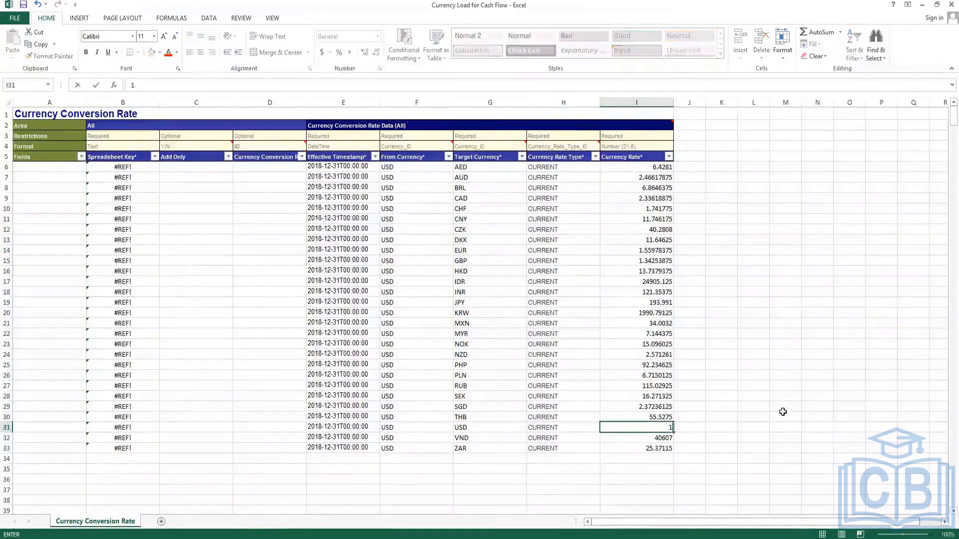
pyautogui.click(745, 415)
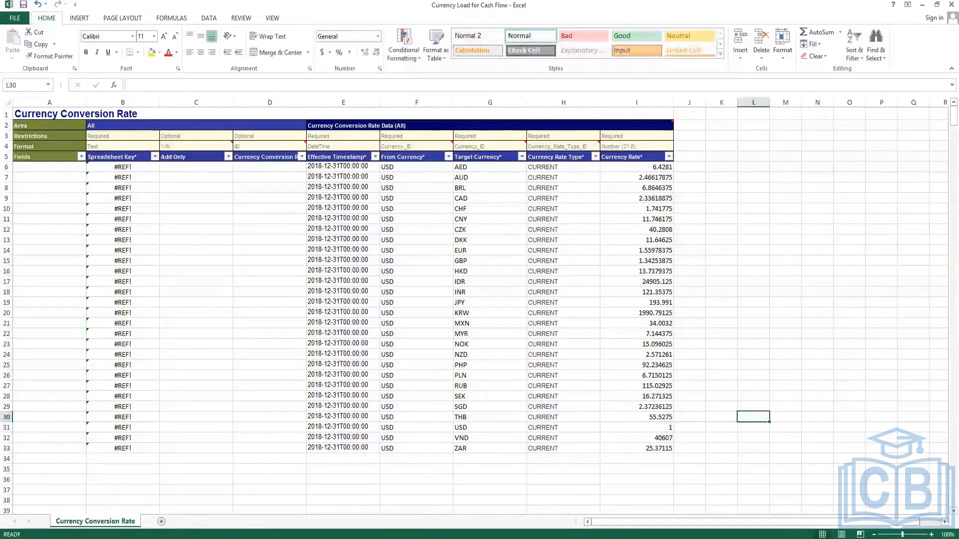
# Replace the broken reference in the first Spreadsheet Key cell, B6, with 1 so the key numbering restarts there
pyautogui.click(136, 170)
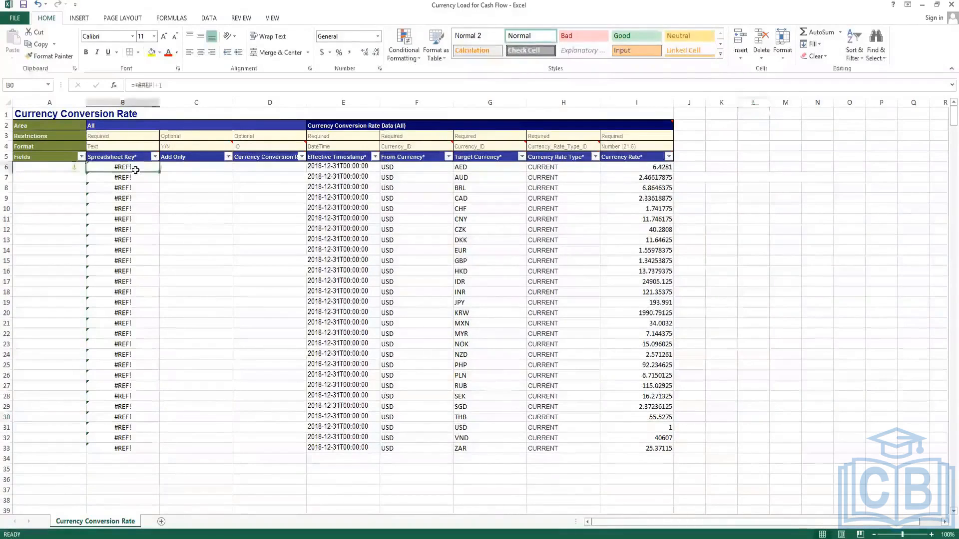
pyautogui.write('1')
pyautogui.press('Return')
pyautogui.press('Return')
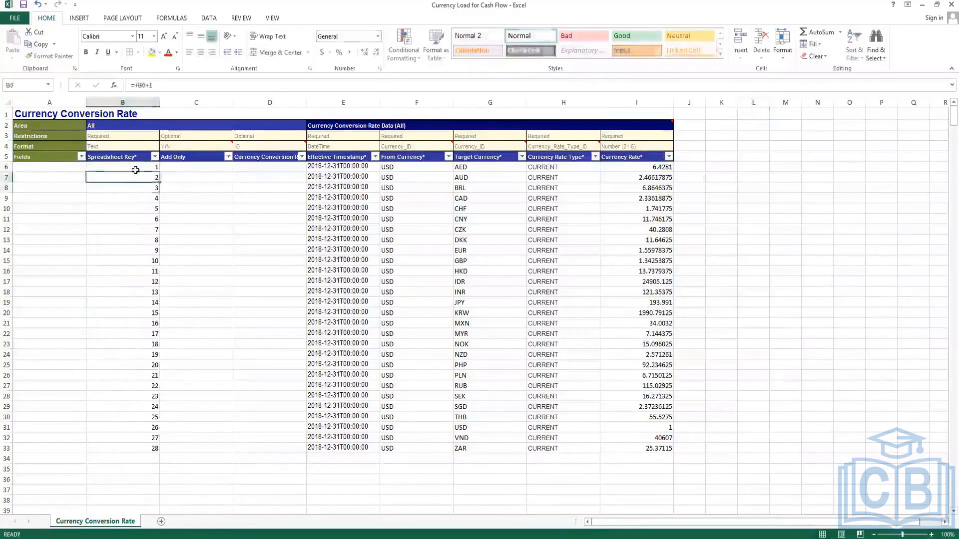
pyautogui.click(187, 435)
# Set the Effective Timestamp of the first data row, cell E6, to 2023-03-01T00:00:00
pyautogui.click(354, 168)
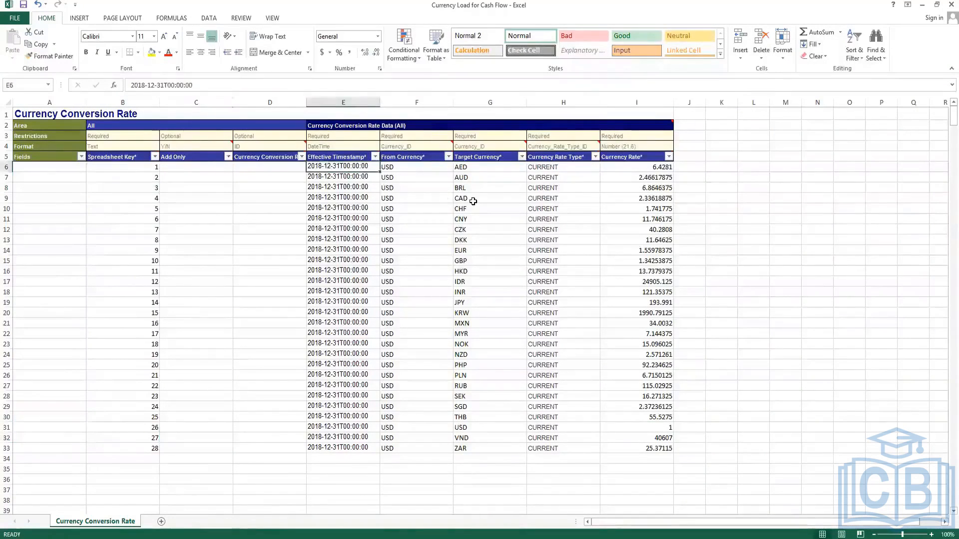
pyautogui.click(141, 85)
pyautogui.press('BackSpace')
pyautogui.press('BackSpace')
pyautogui.press('Delete')
pyautogui.write('023')
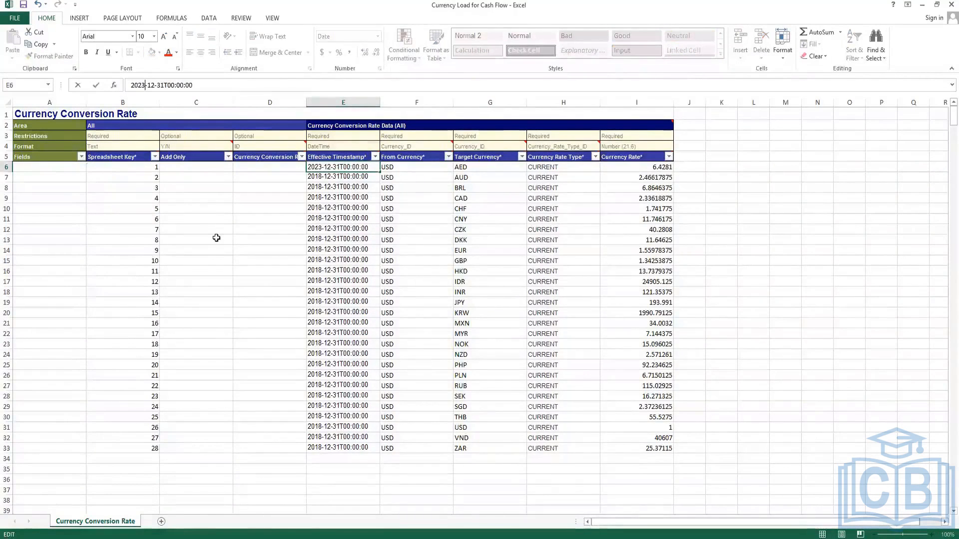
pyautogui.press('BackSpace')
pyautogui.press('BackSpace')
pyautogui.write('03')
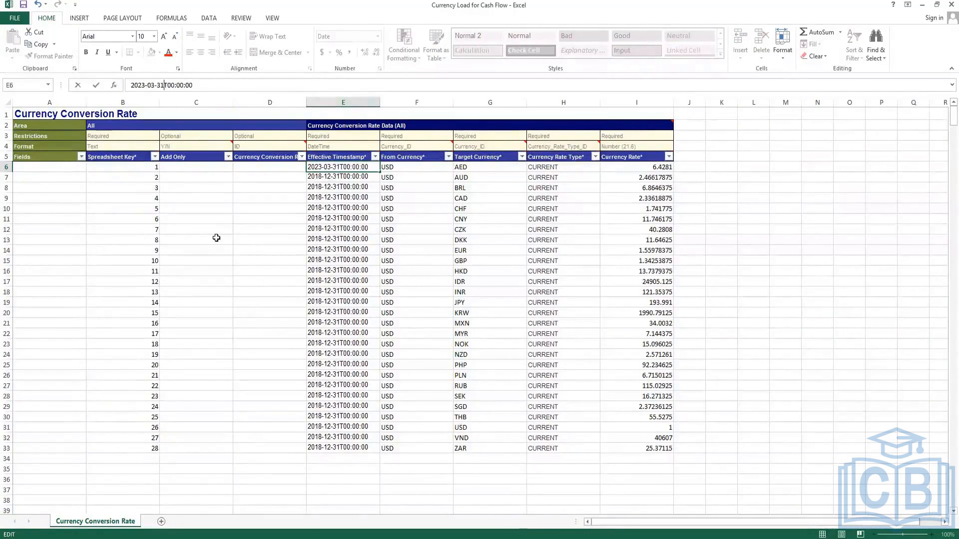
pyautogui.press('BackSpace')
pyautogui.press('BackSpace')
pyautogui.write('01')
pyautogui.click(209, 239)
# Copy the Effective Timestamp from E6 into every data row of the column, down to E33
pyautogui.click(353, 166)
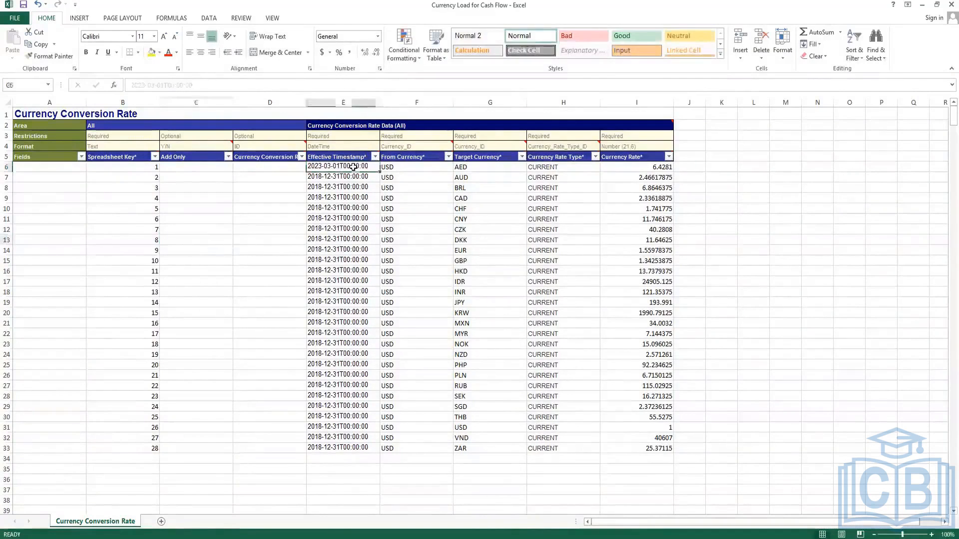
pyautogui.hotkey('ctrl', 'c')
pyautogui.hotkey('ctrl', 'shift', 'Up')
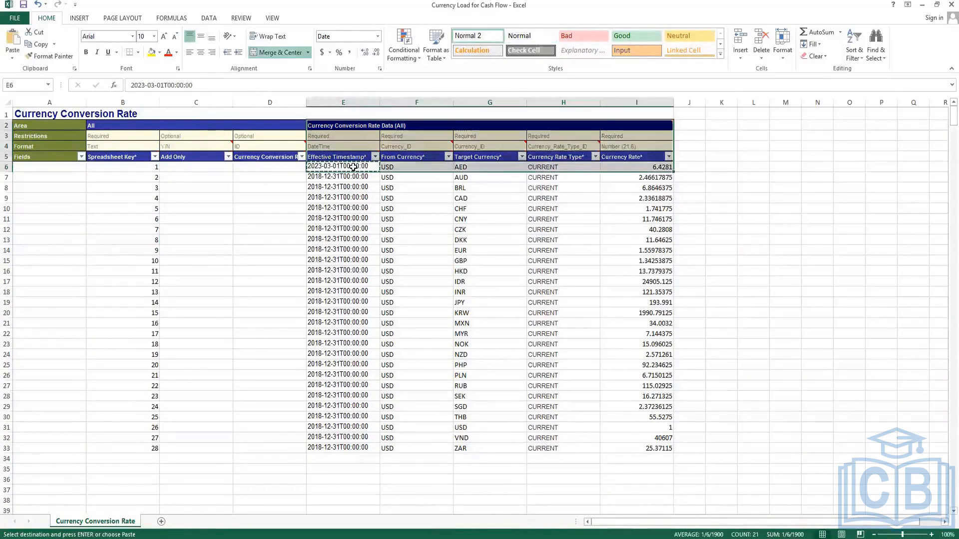
pyautogui.press('Down')
pyautogui.press('Down')
pyautogui.press('Up')
pyautogui.press('Up')
pyautogui.hotkey('ctrl', 'shift', 'Down')
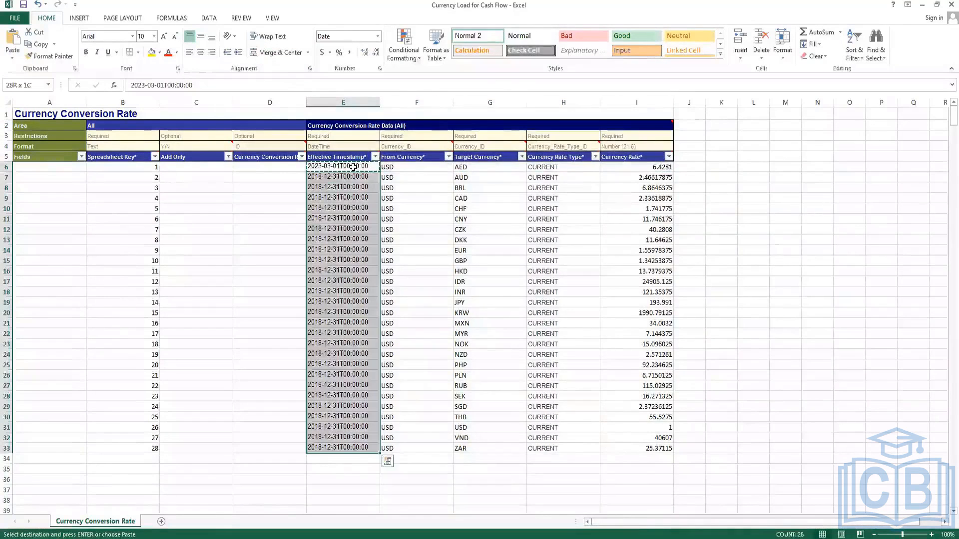
pyautogui.hotkey('ctrl', 'v')
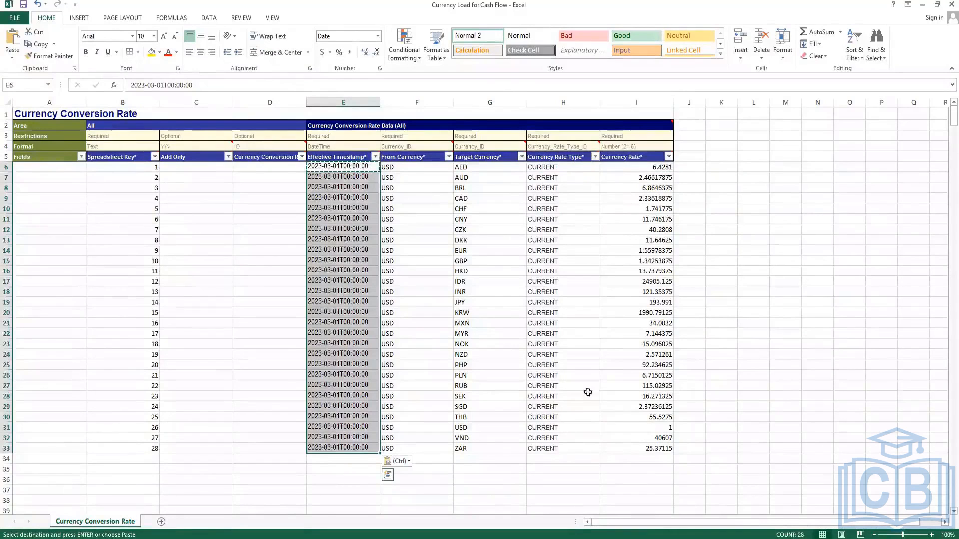
pyautogui.click(494, 262)
pyautogui.click(747, 280)
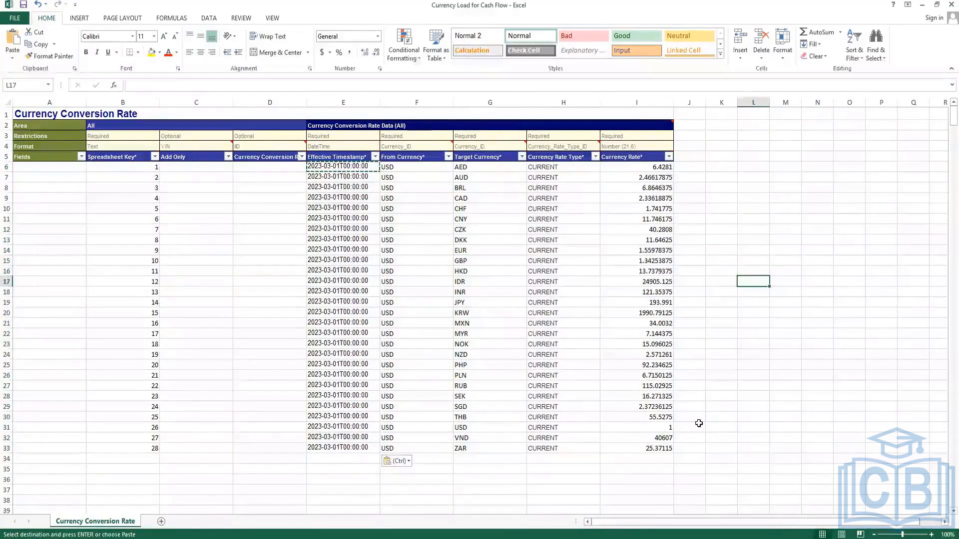
pyautogui.press('ctrl')
pyautogui.press('Escape')
# Save a copy in Downloads as "Currency Load for Cash Flow-CF 2023-03-23 USD to Other Currencies", keeping the XML Spreadsheet 2003 format
pyautogui.hotkey('alt', 'f')
pyautogui.press('a')
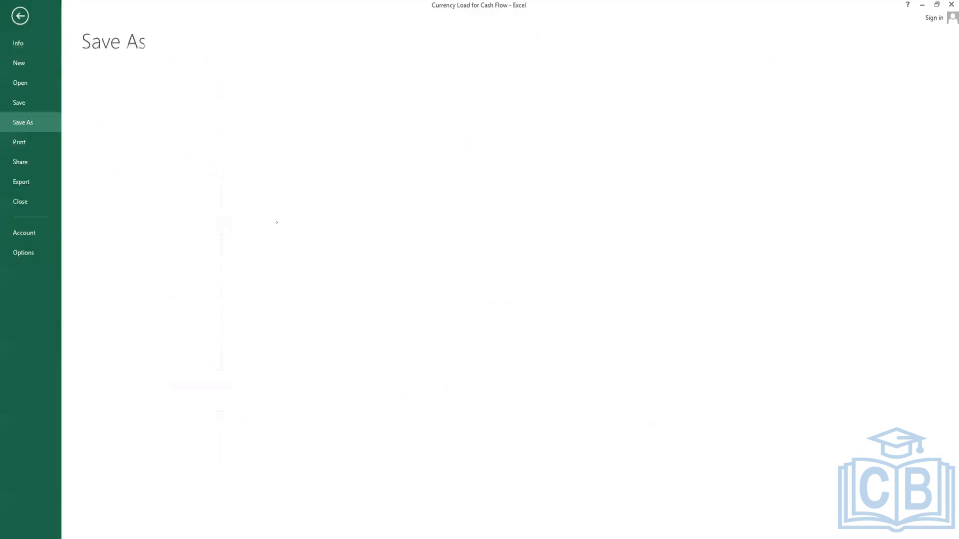
pyautogui.press('1')
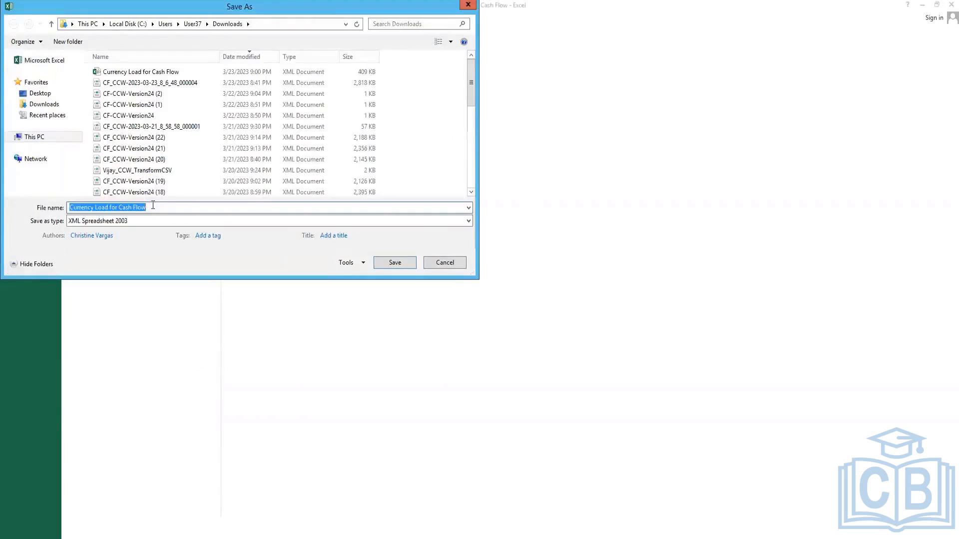
pyautogui.click(152, 205)
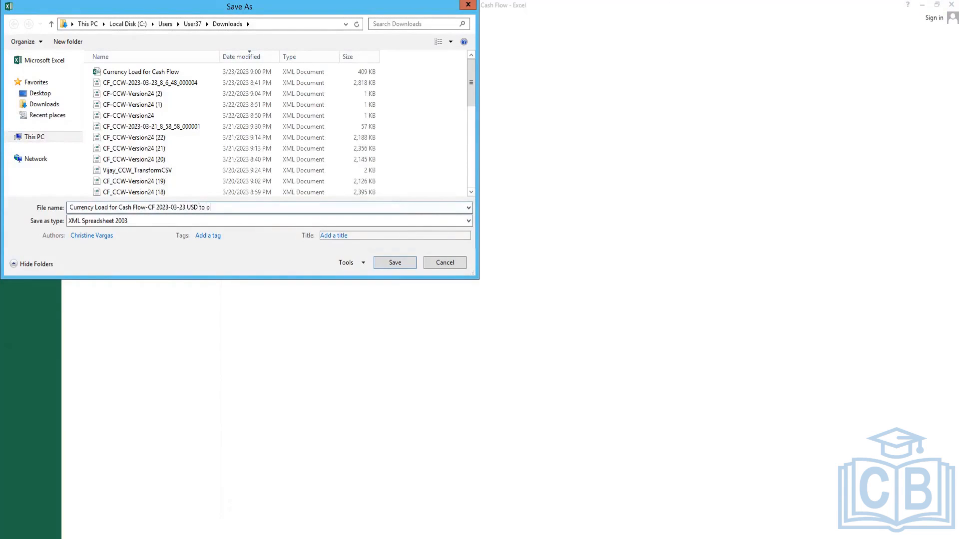
pyautogui.press('BackSpace')
pyautogui.write('Other Currencies')
pyautogui.press('Return')
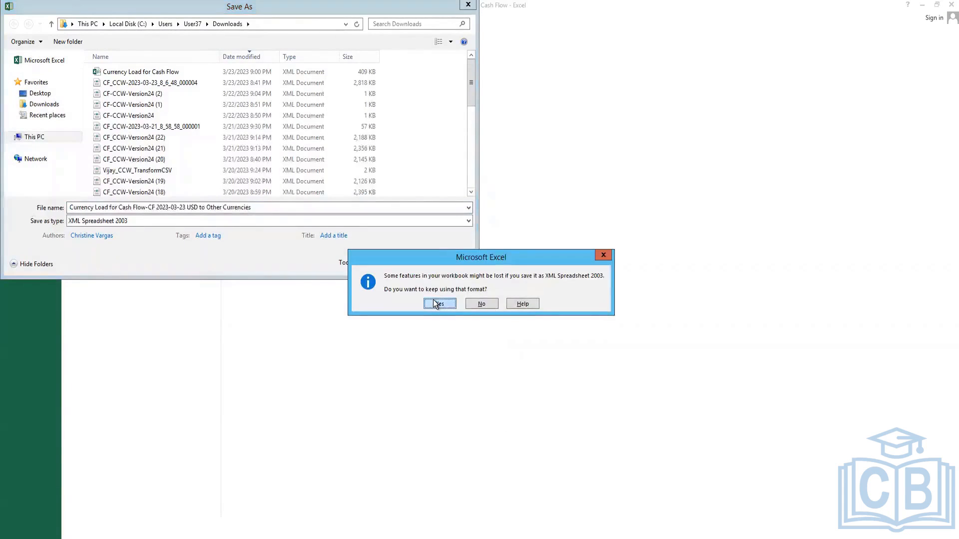
pyautogui.click(433, 299)
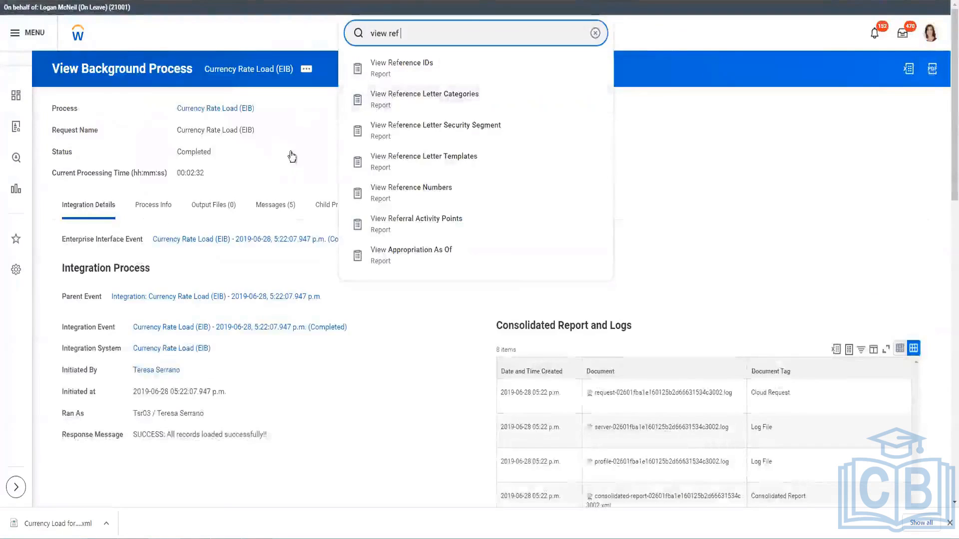
# Switch to Workday, launch the Currency Rate Load (EIB) integration and attach "Currency Load for Cash Flow-CF 2023-03-23 USD to Other Currencies.xml" as its Integration Attachment
pyautogui.click(330, 298)
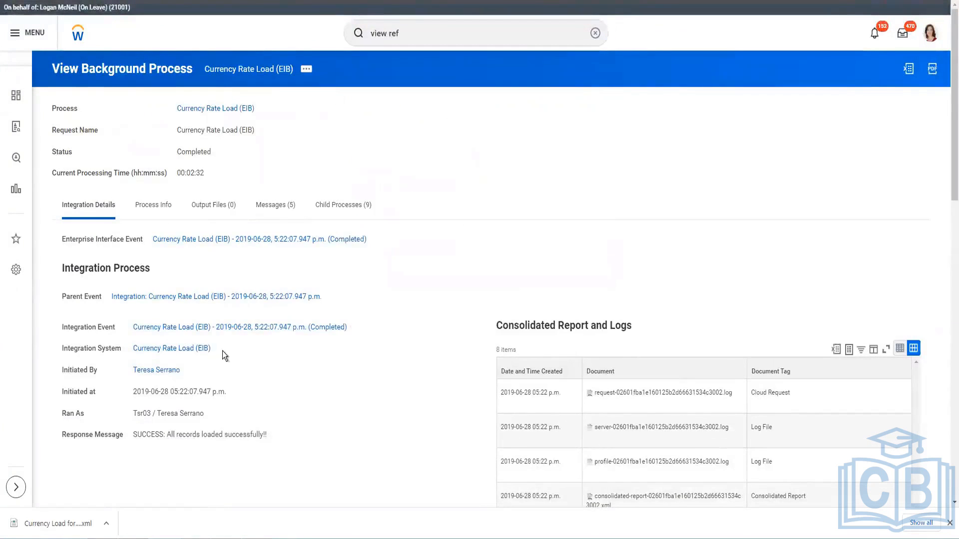
pyautogui.moveTo(223, 346)
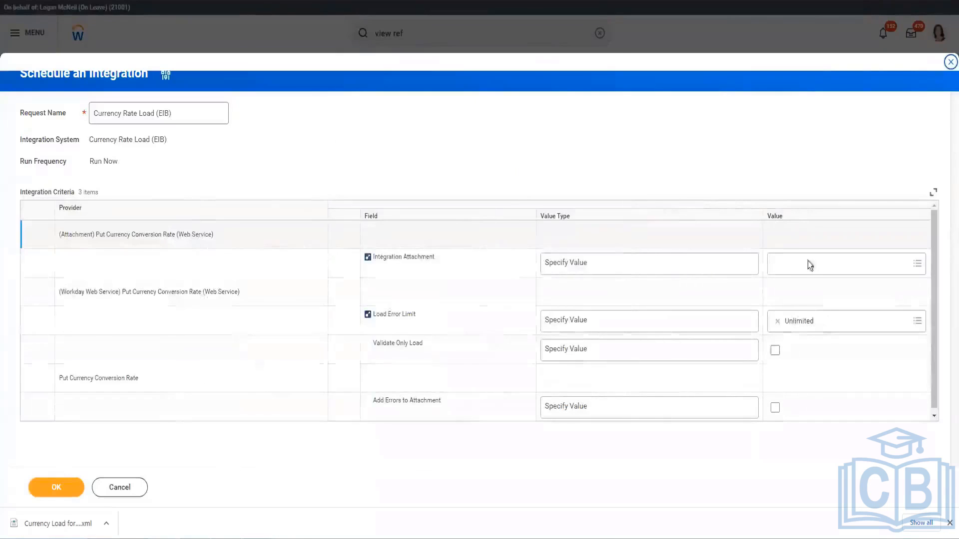
pyautogui.click(809, 264)
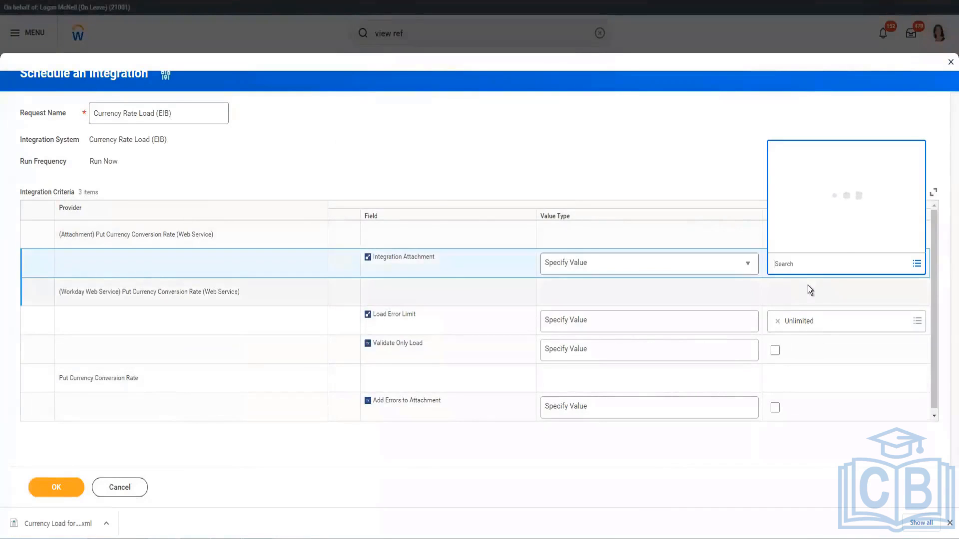
pyautogui.click(809, 246)
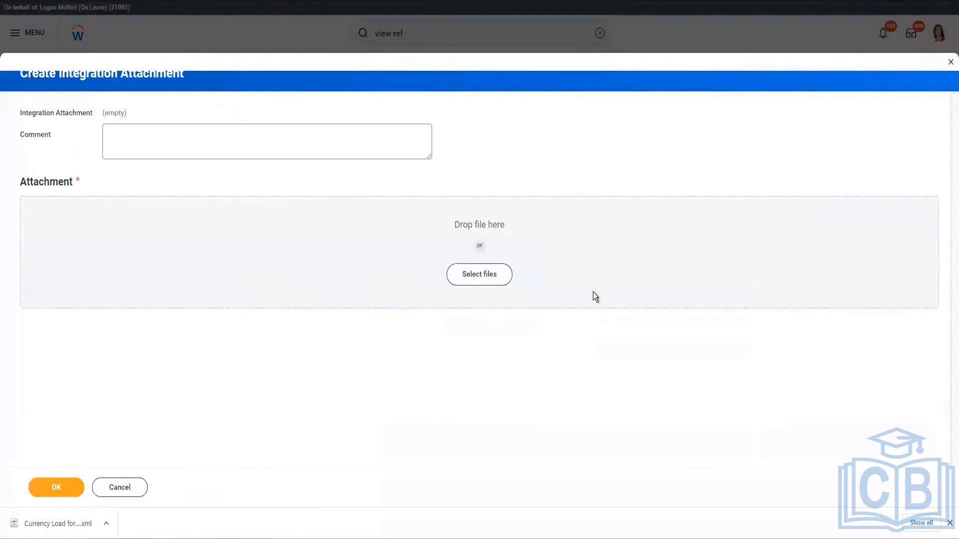
pyautogui.click(480, 274)
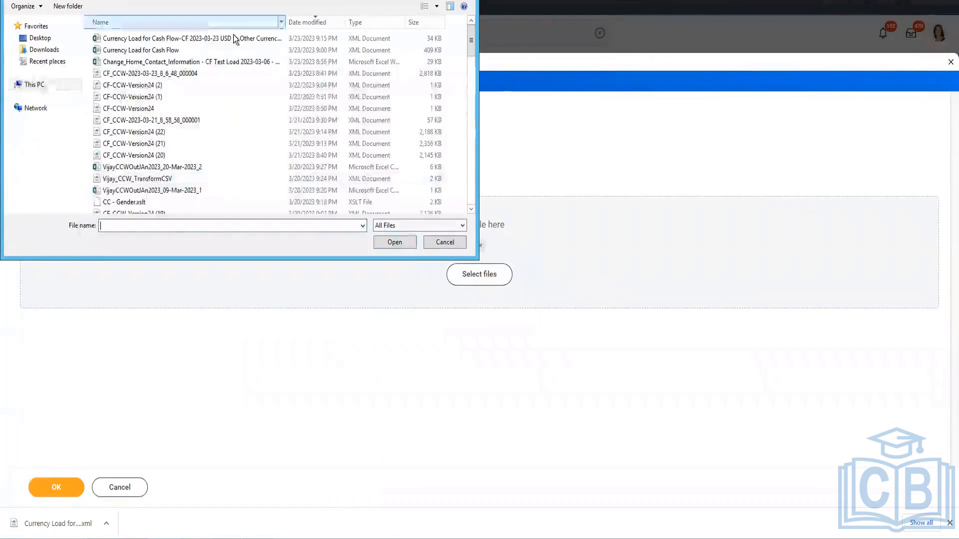
pyautogui.click(227, 39)
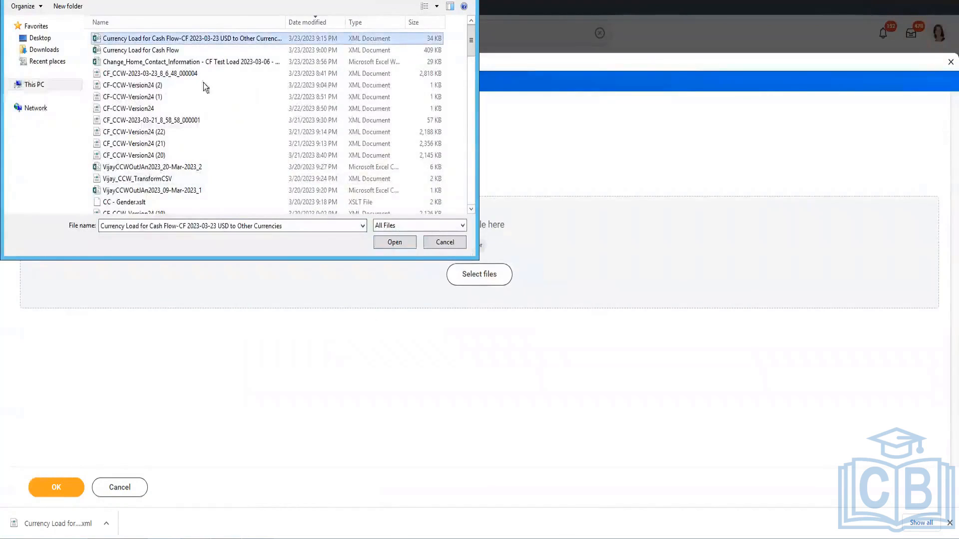
pyautogui.click(395, 243)
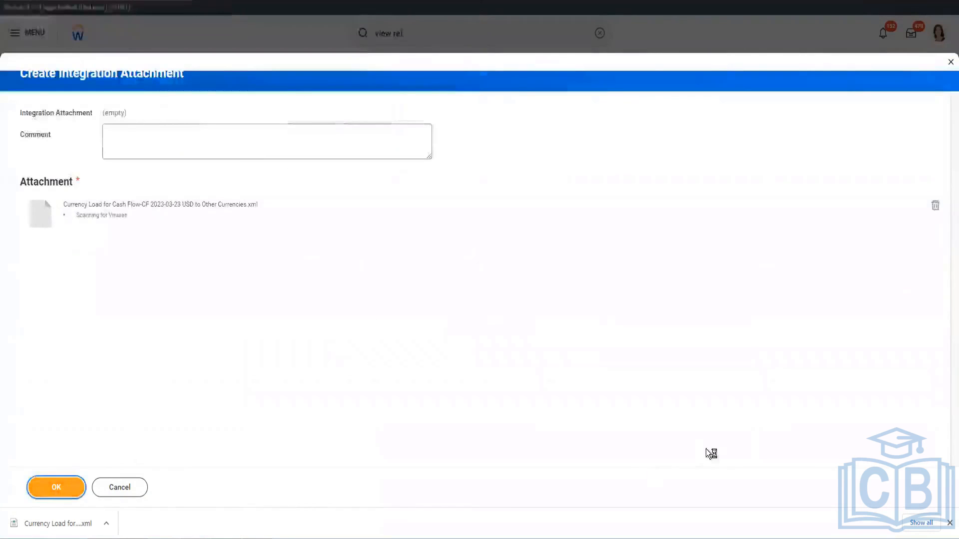
pyautogui.press('Return')
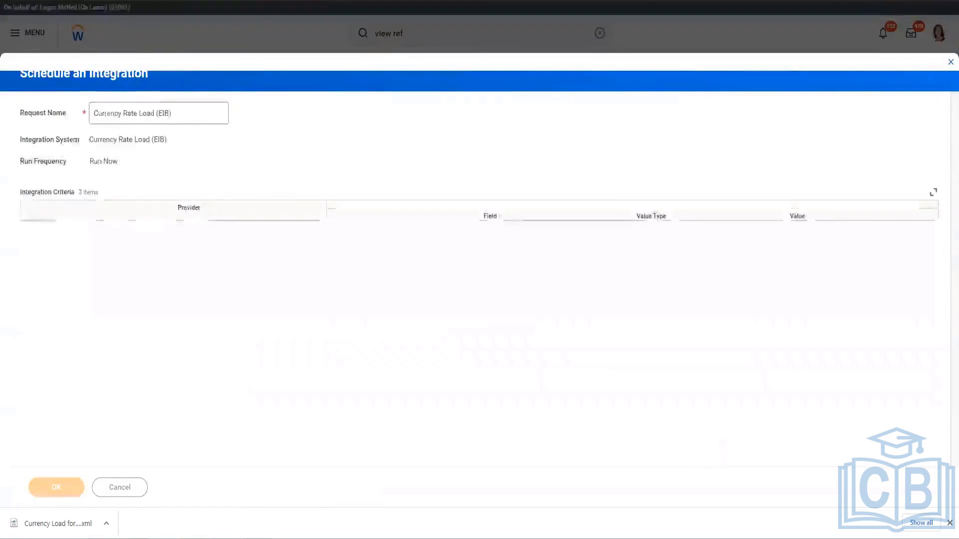
# Run the integration with Validate Only Load enabled and refresh the background process until it finishes
pyautogui.click(775, 366)
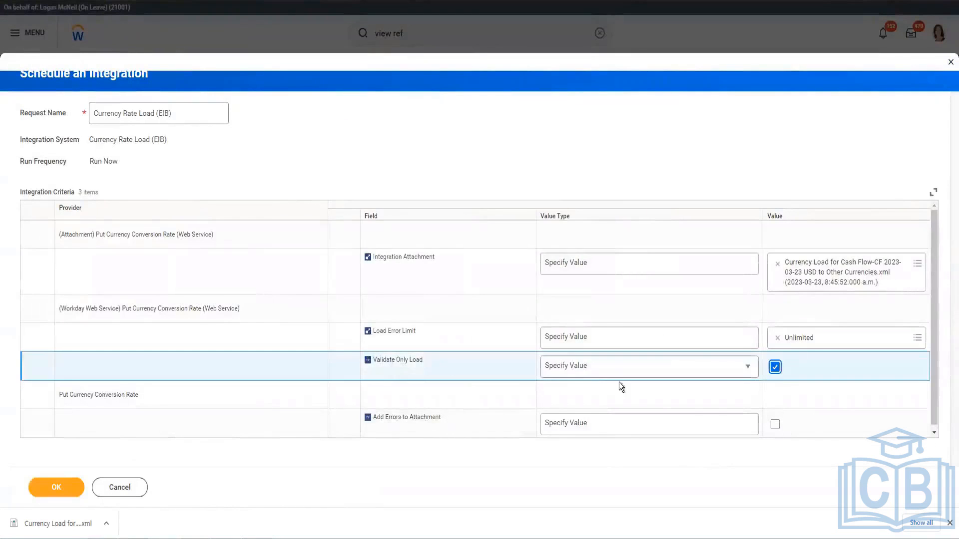
pyautogui.click(64, 488)
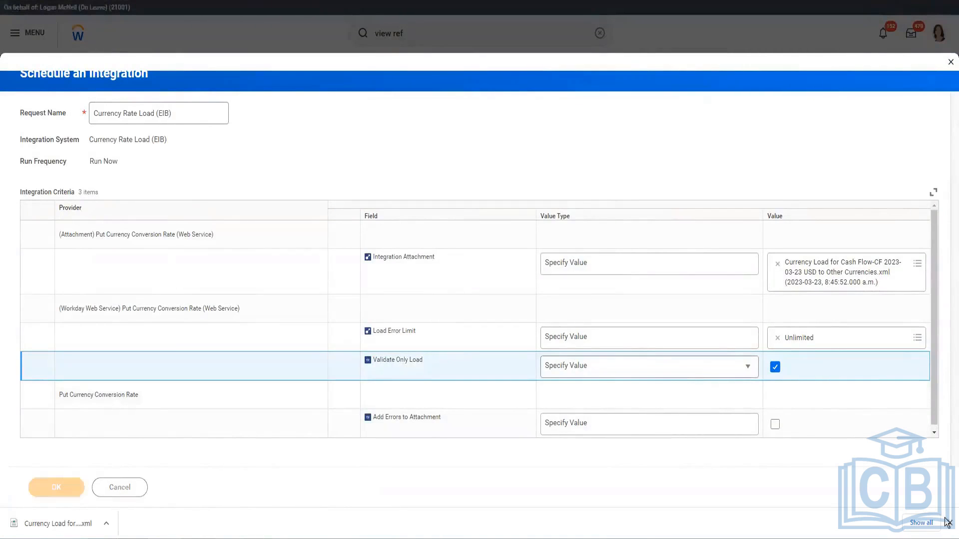
pyautogui.click(949, 523)
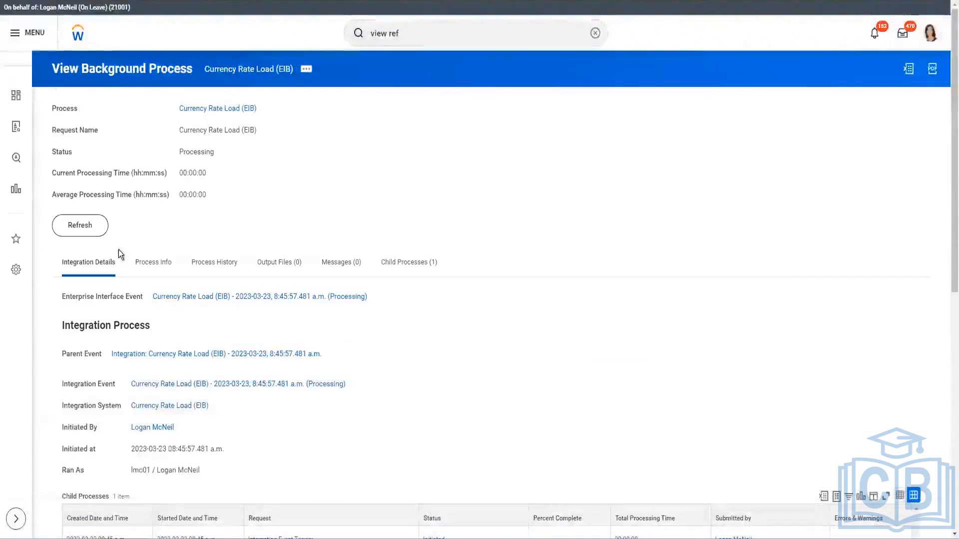
pyautogui.click(91, 223)
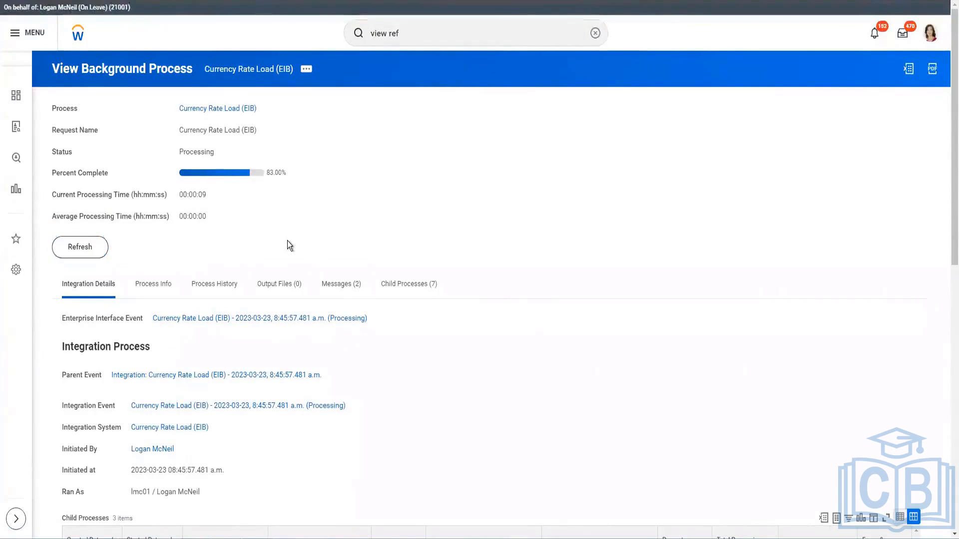
pyautogui.click(93, 247)
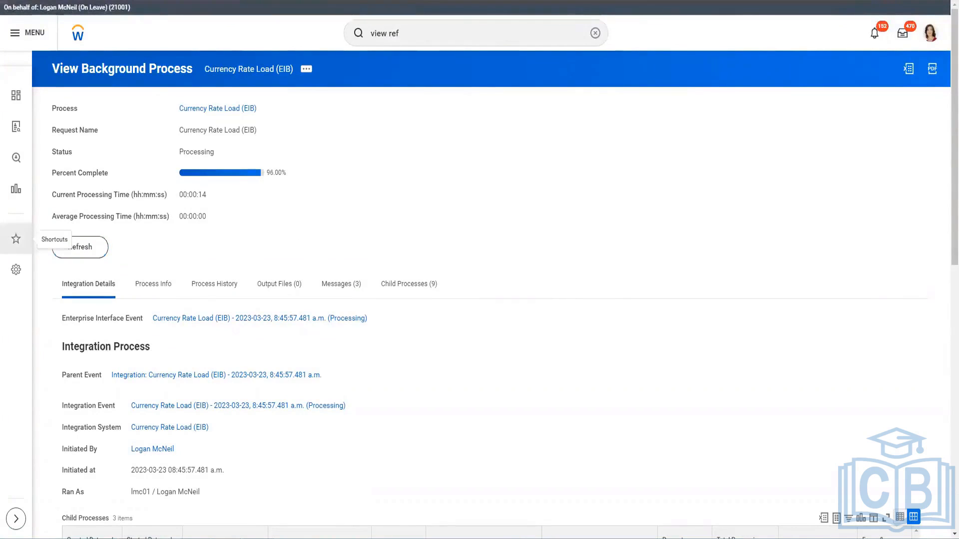
pyautogui.click(84, 251)
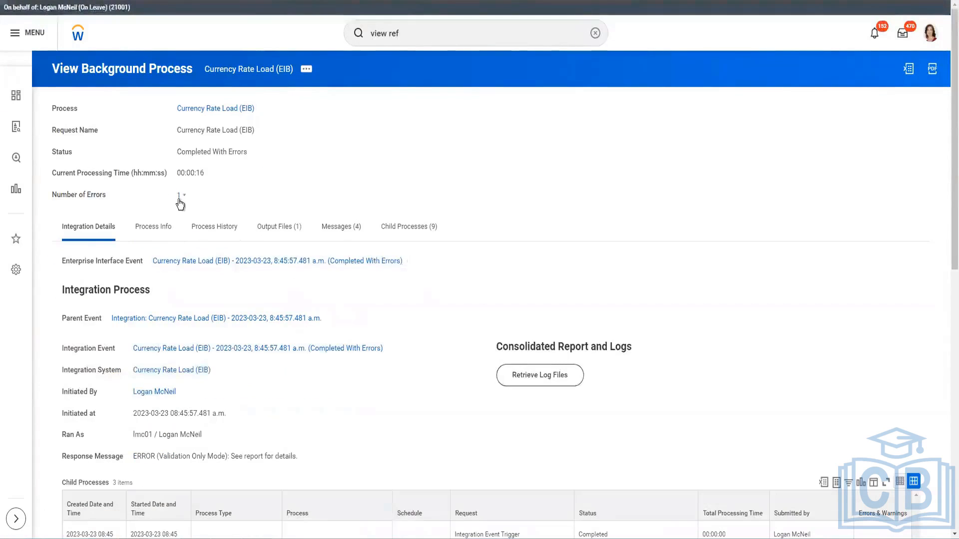
# Open the process's error message and its FailureReport.html, and examine the error and rate listed for transaction 2
pyautogui.click(179, 198)
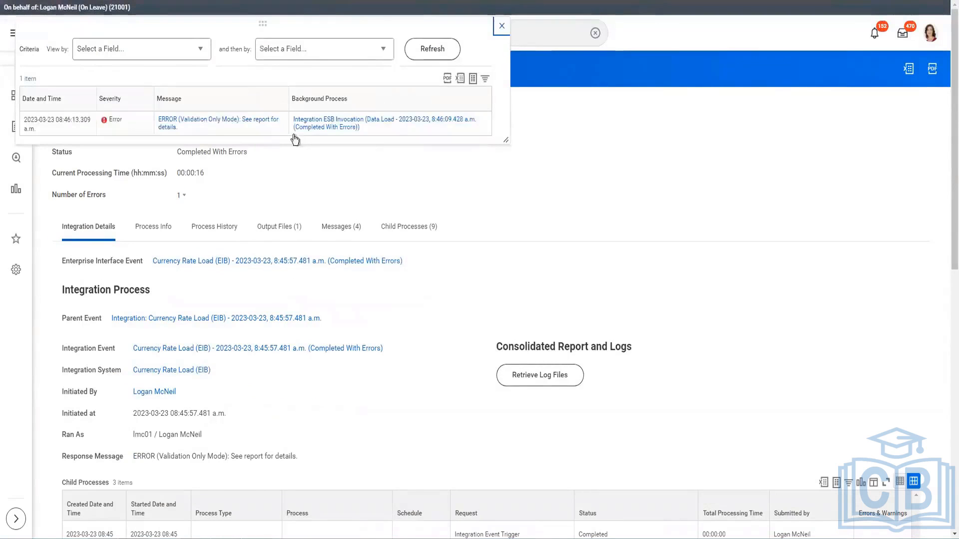
pyautogui.click(214, 121)
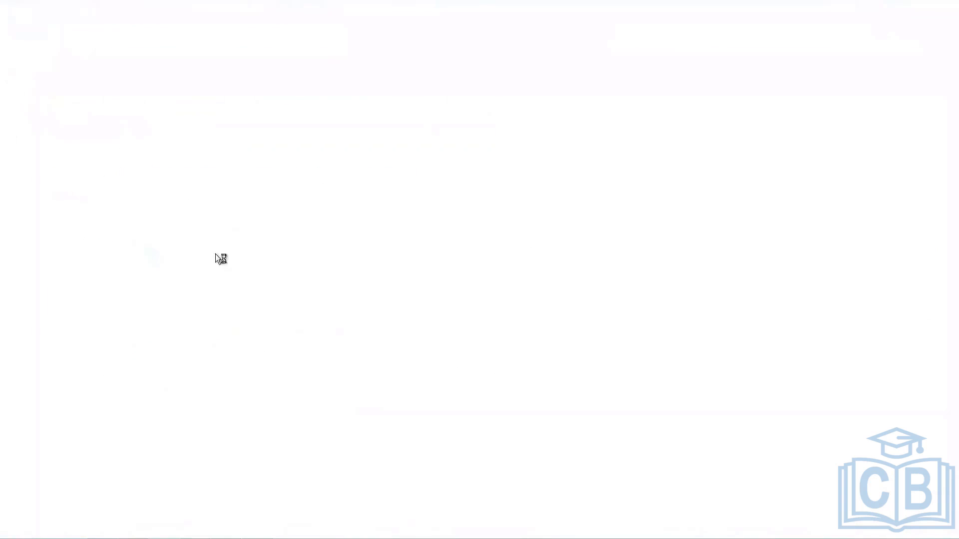
pyautogui.click(183, 297)
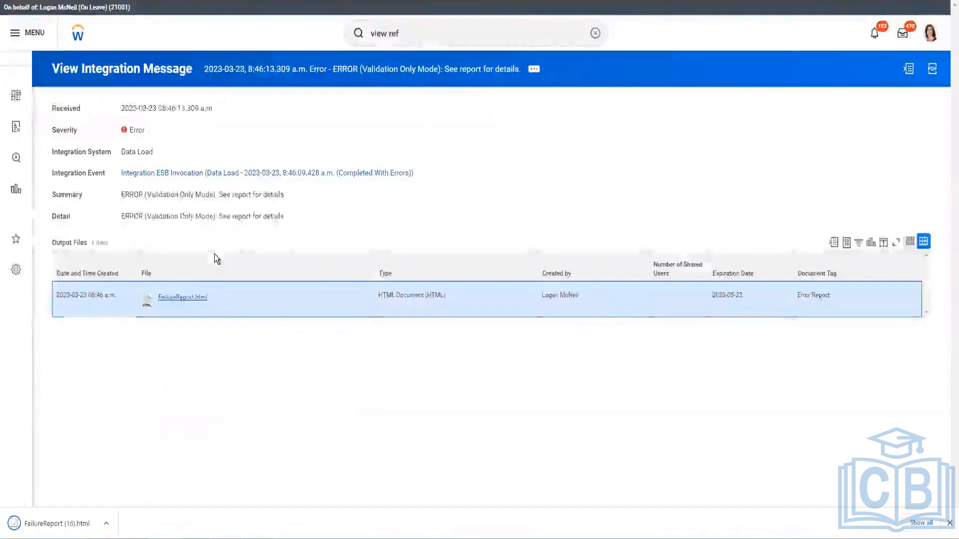
pyautogui.click(57, 523)
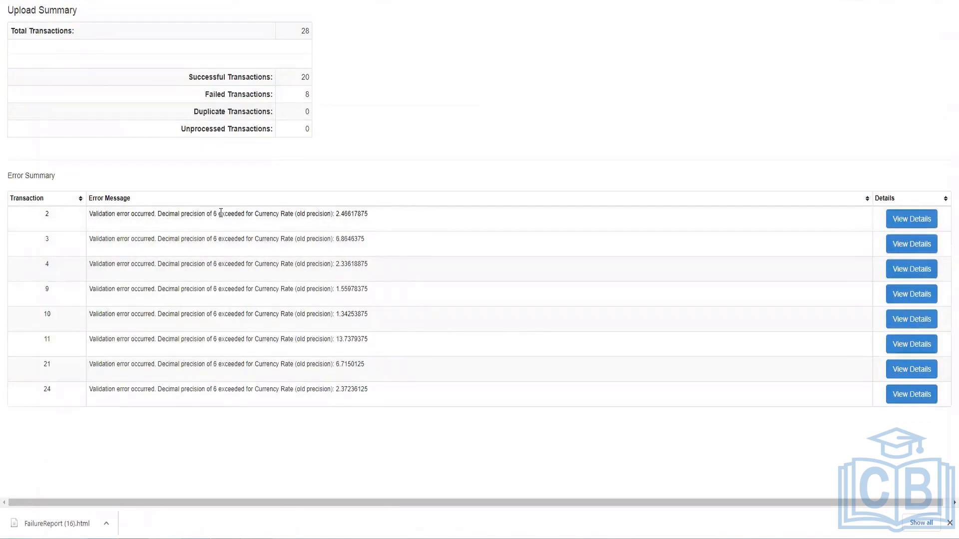
pyautogui.doubleClick(341, 214)
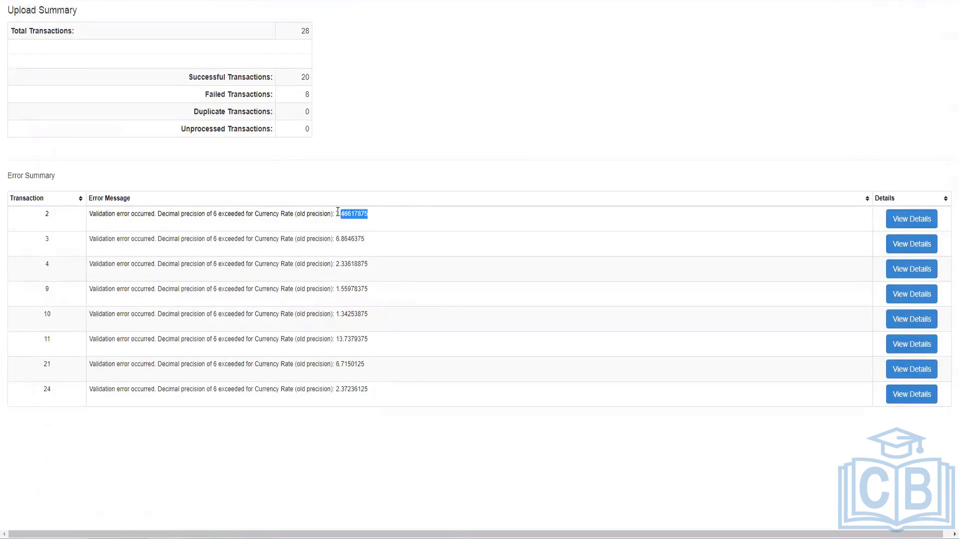
pyautogui.click(363, 211)
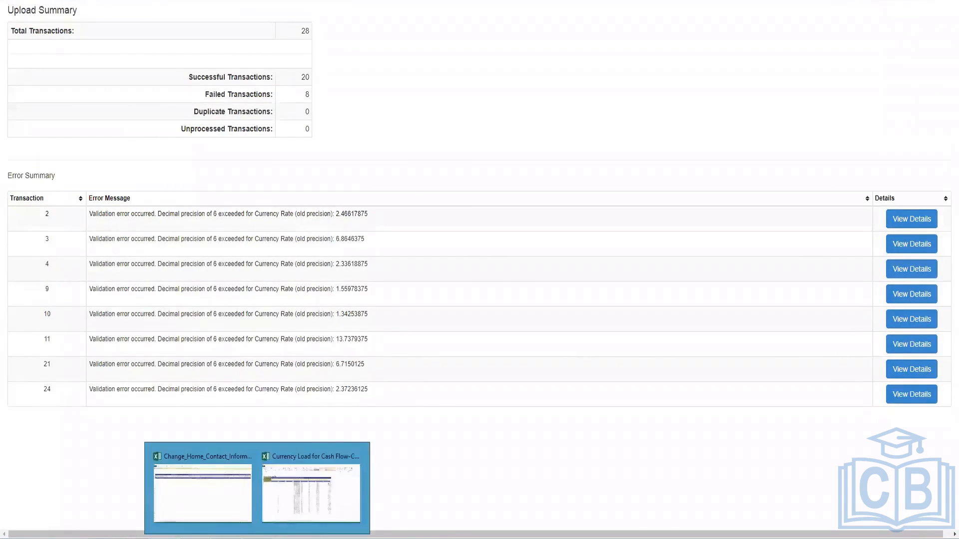
# Switch to the "Currency Load for Cash Flow" workbook in Excel
pyautogui.click(320, 515)
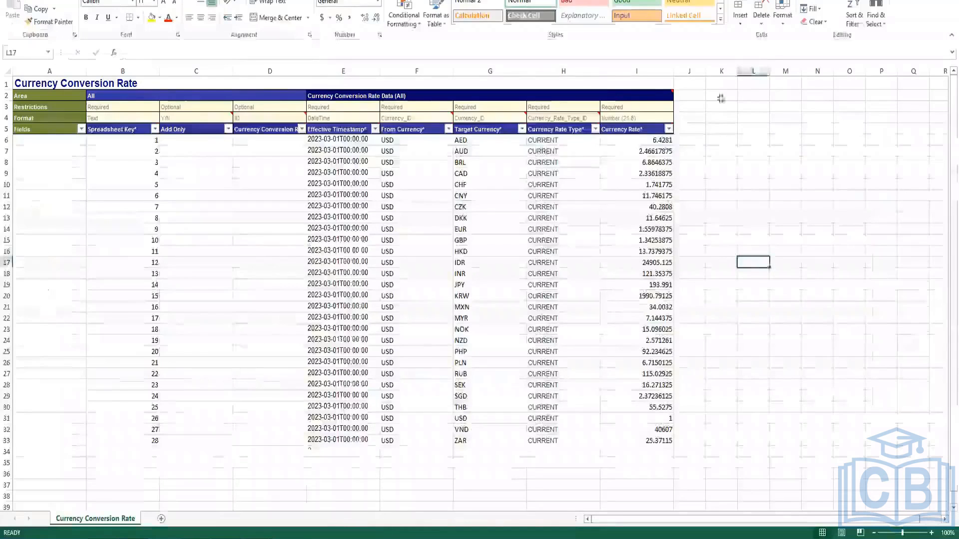
pyautogui.click(695, 139)
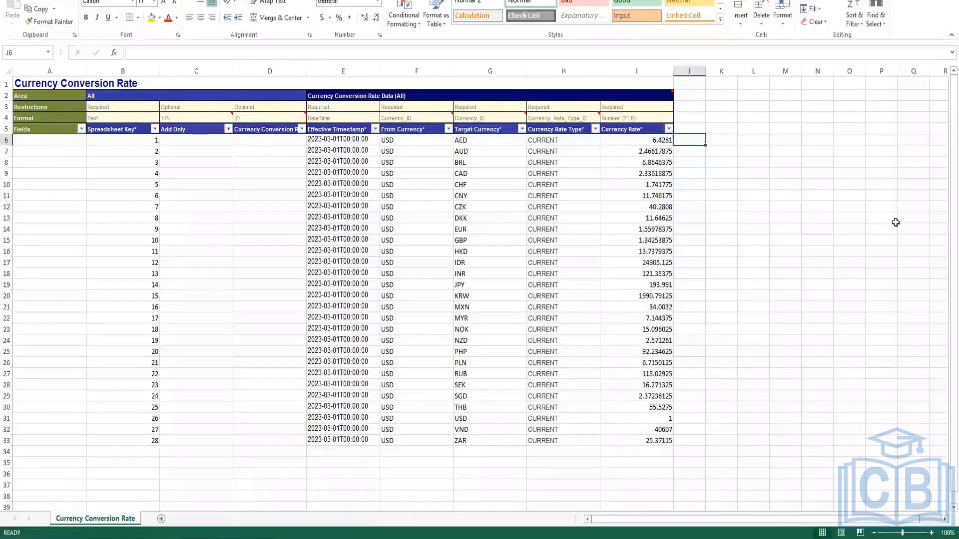
pyautogui.write('=left')
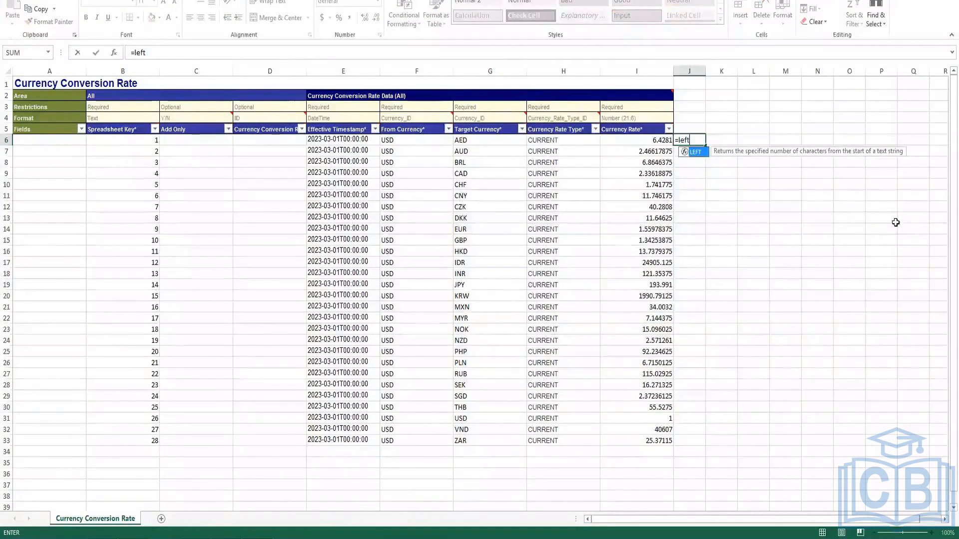
pyautogui.press('BackSpace')
pyautogui.press('BackSpace')
pyautogui.press('BackSpace')
pyautogui.press('BackSpace')
pyautogui.press('BackSpace')
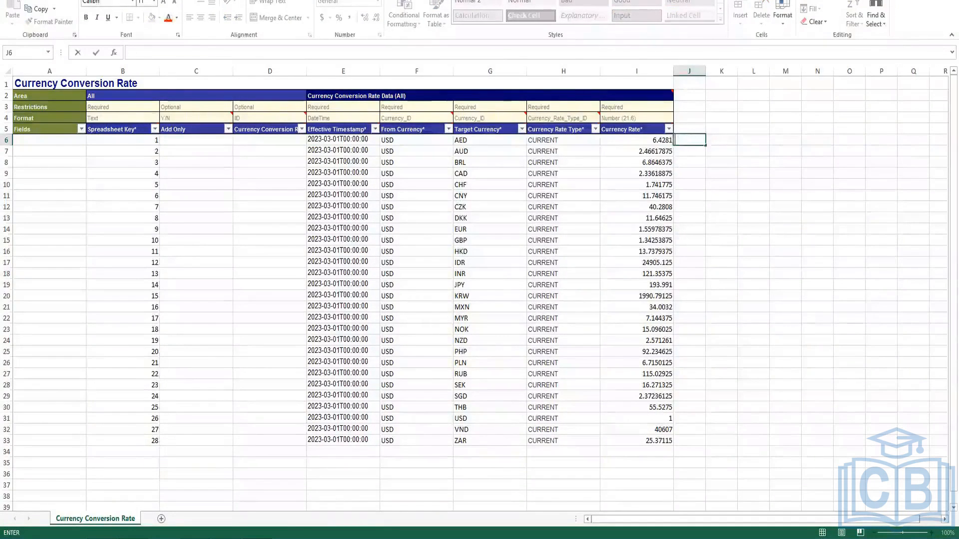
# Format the Currency Rate values in I6:I33 with the comma style and four decimal places
pyautogui.moveTo(659, 141); pyautogui.dragTo(657, 441)
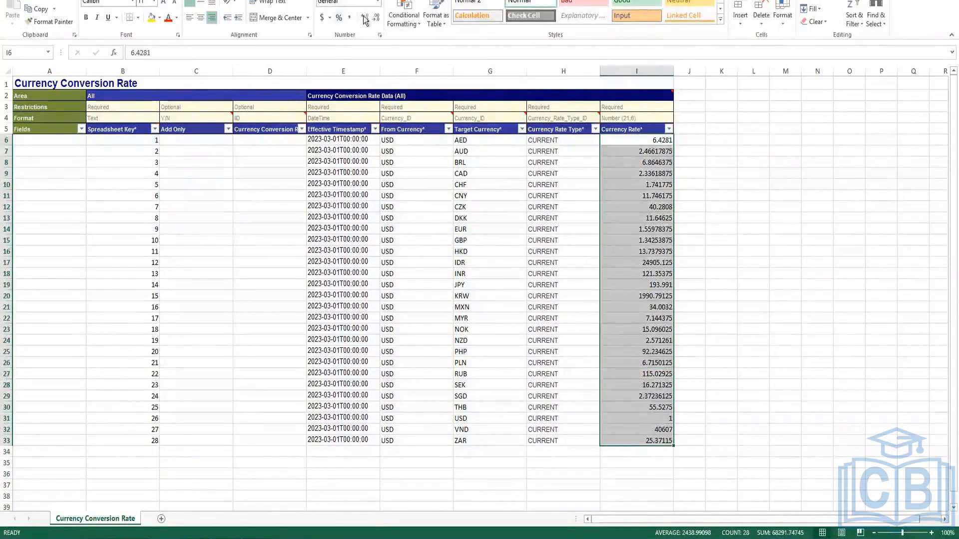
pyautogui.click(348, 21)
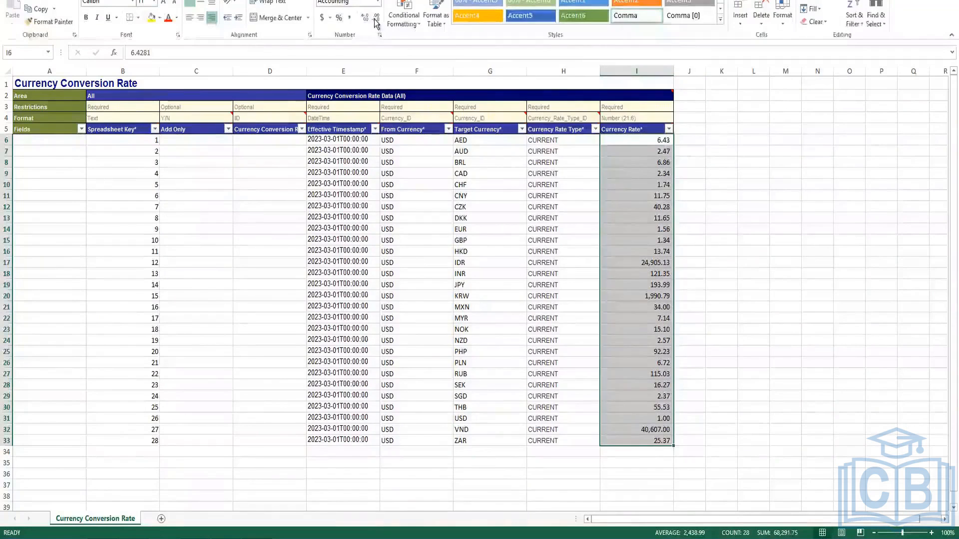
pyautogui.click(376, 20)
pyautogui.click(366, 20)
pyautogui.click(367, 20)
pyautogui.click(367, 20)
# Copy the Currency Rate values into J6:J33 as values only and format the copied cells as Text
pyautogui.hotkey('ctrl', 'c')
pyautogui.rightClick(695, 140)
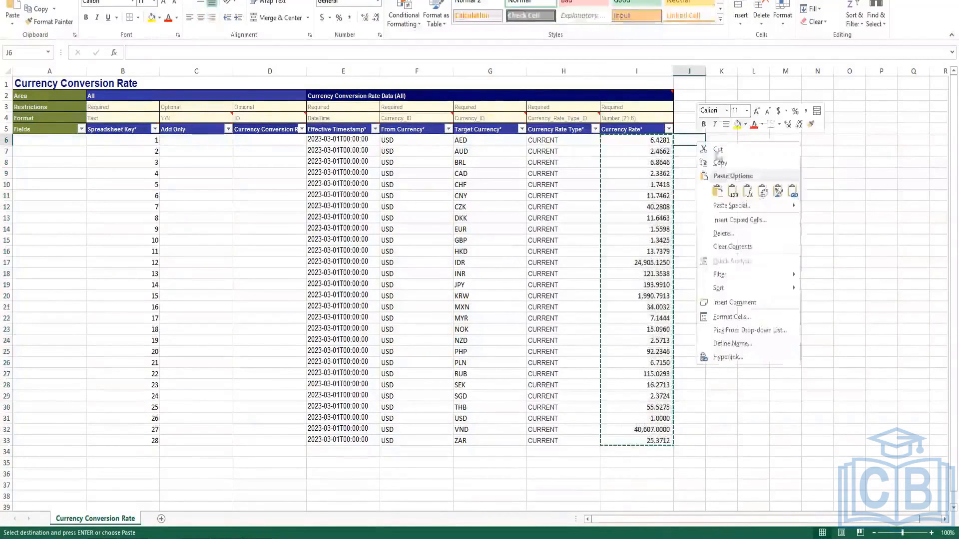
pyautogui.click(733, 194)
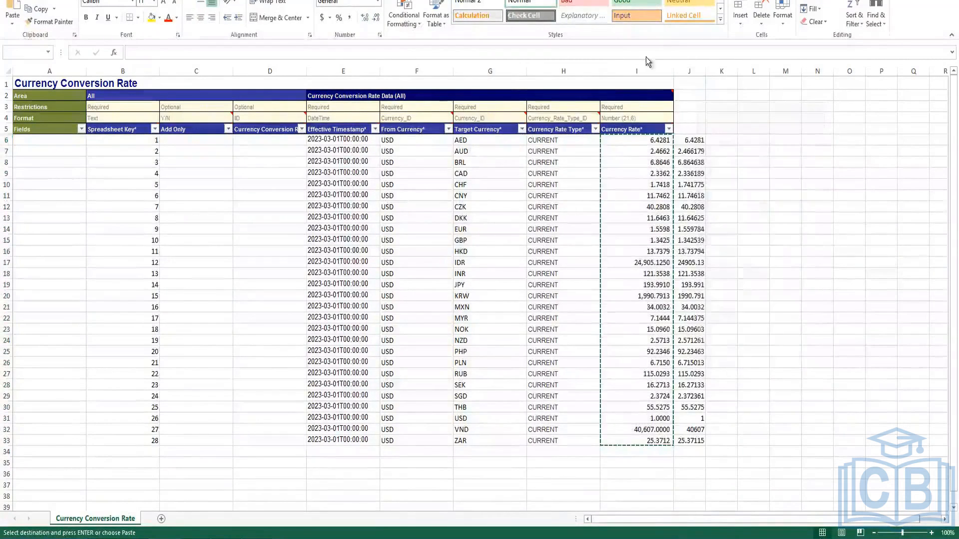
pyautogui.click(377, 3)
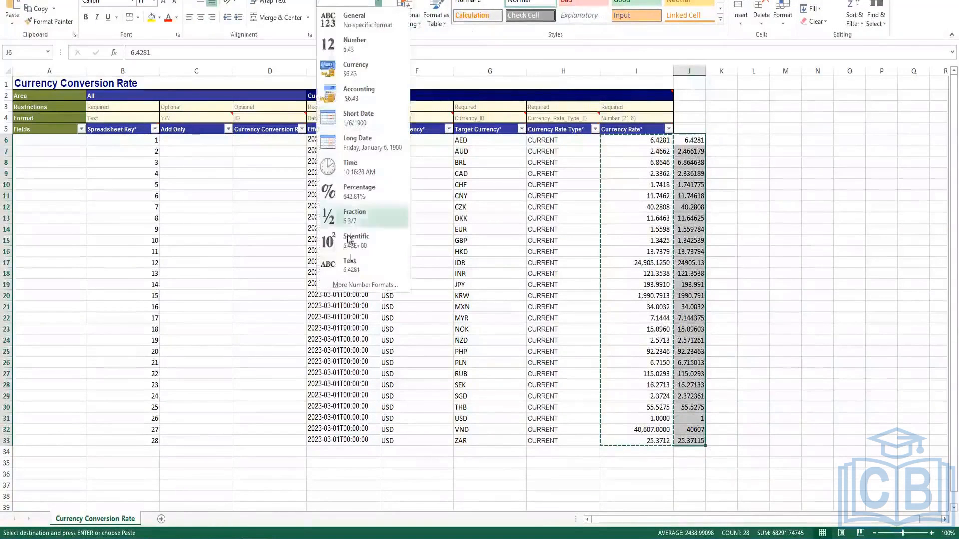
pyautogui.click(350, 265)
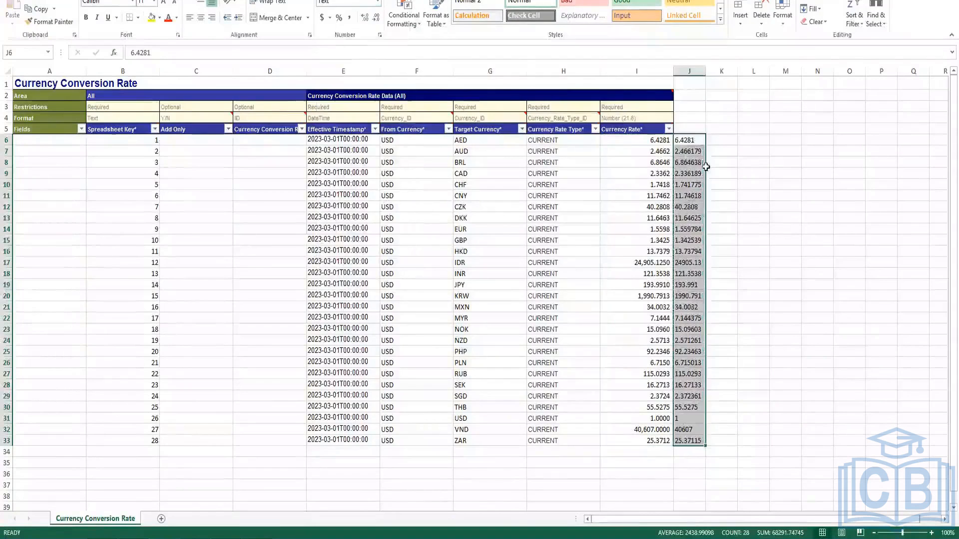
pyautogui.click(797, 219)
pyautogui.click(698, 142)
pyautogui.click(693, 173)
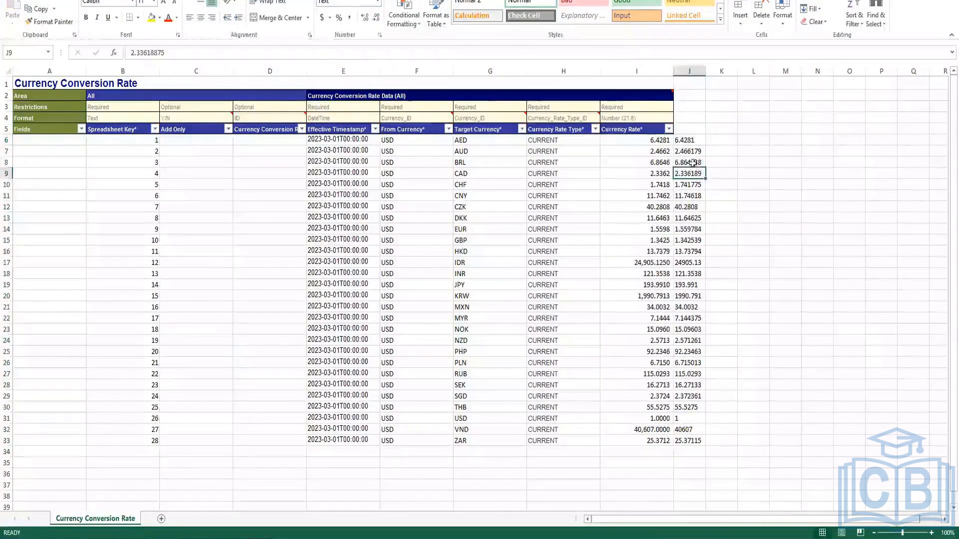
pyautogui.click(694, 151)
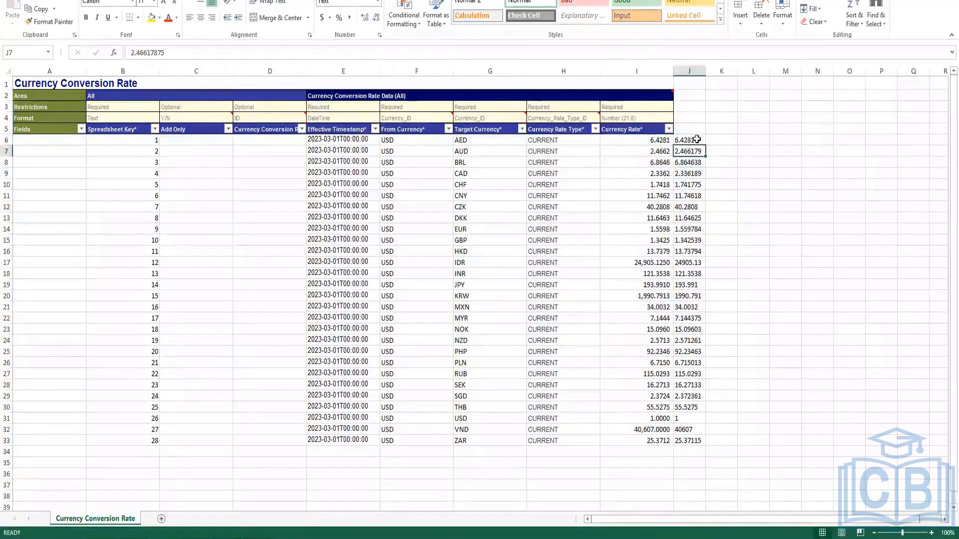
# Enter =LEFT(J6,6) in K6 and fill the formula down to K33, checking it in the IDR row
pyautogui.click(722, 140)
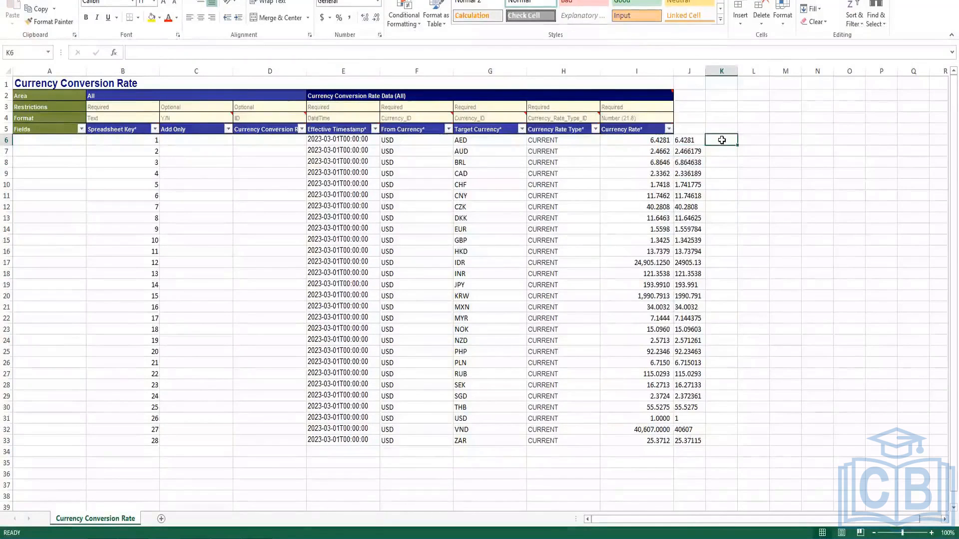
pyautogui.write('=')
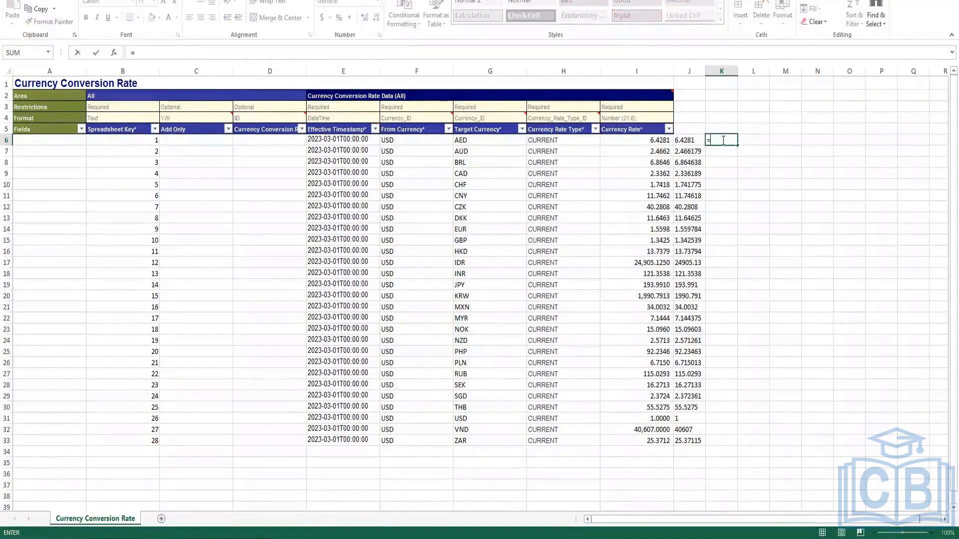
pyautogui.write('left')
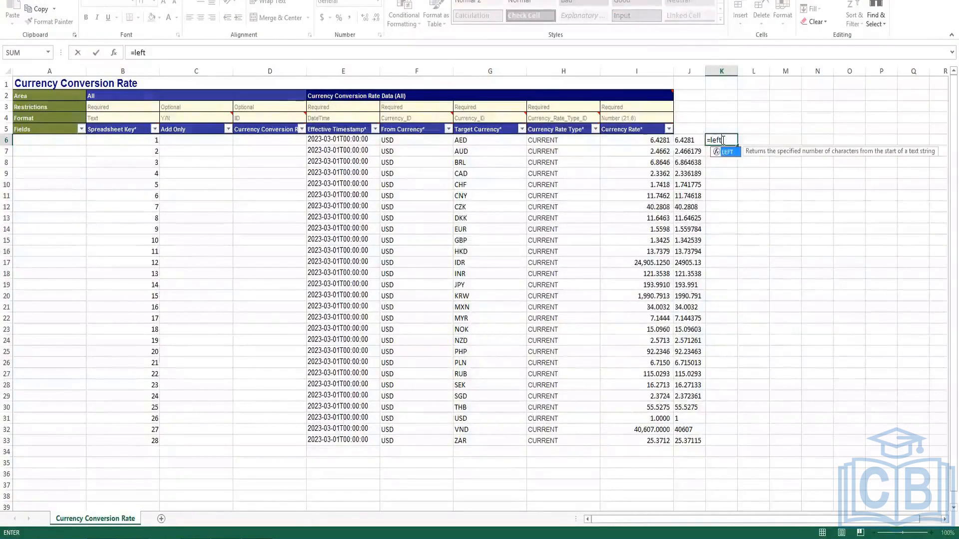
pyautogui.write('(')
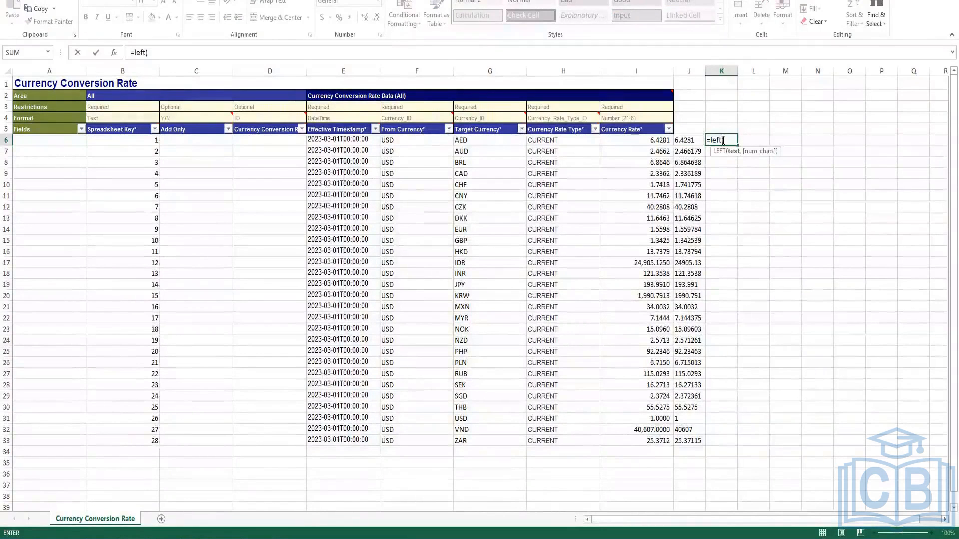
pyautogui.press('Left')
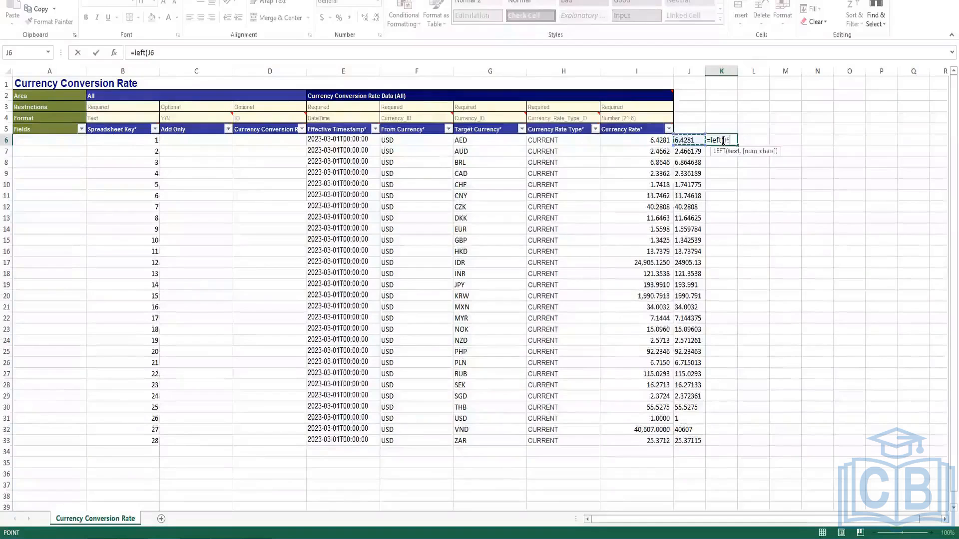
pyautogui.write(',')
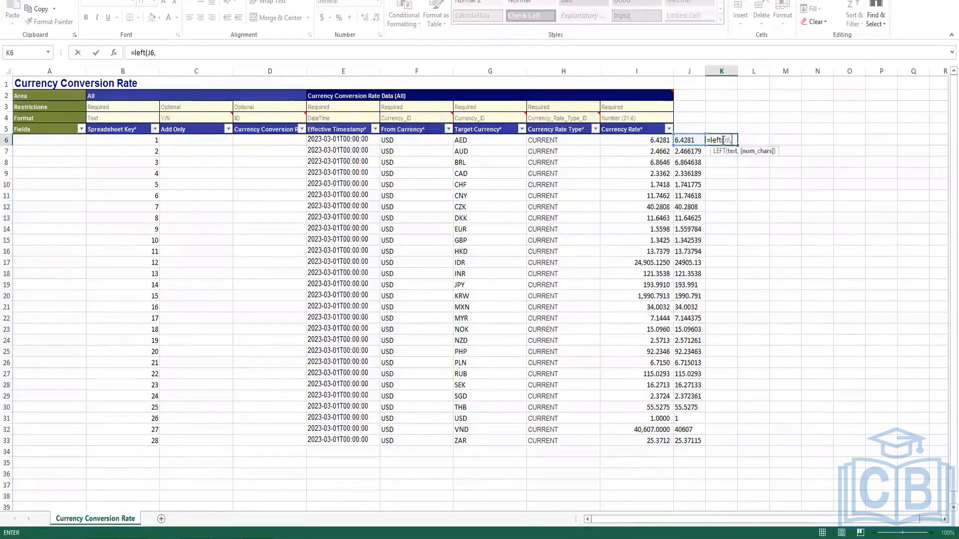
pyautogui.write('6)')
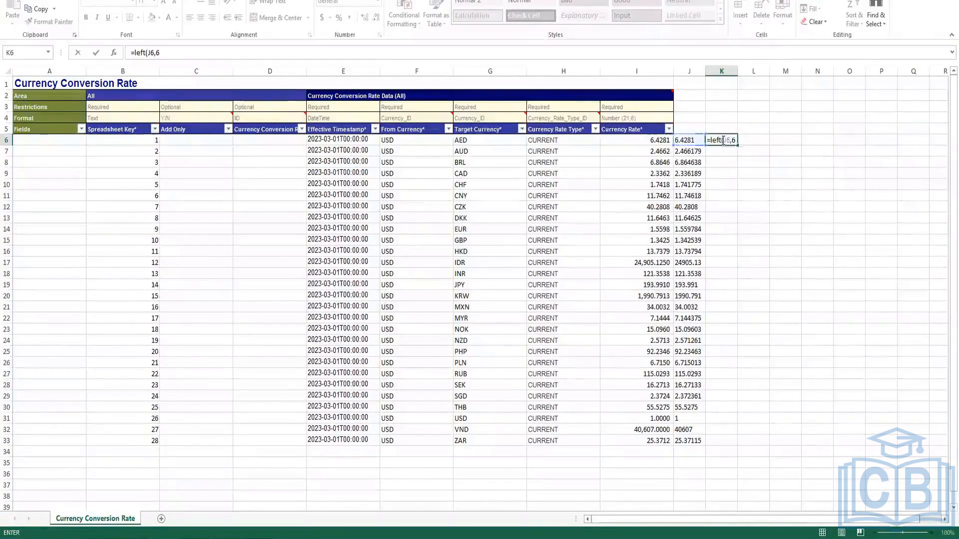
pyautogui.press('Return')
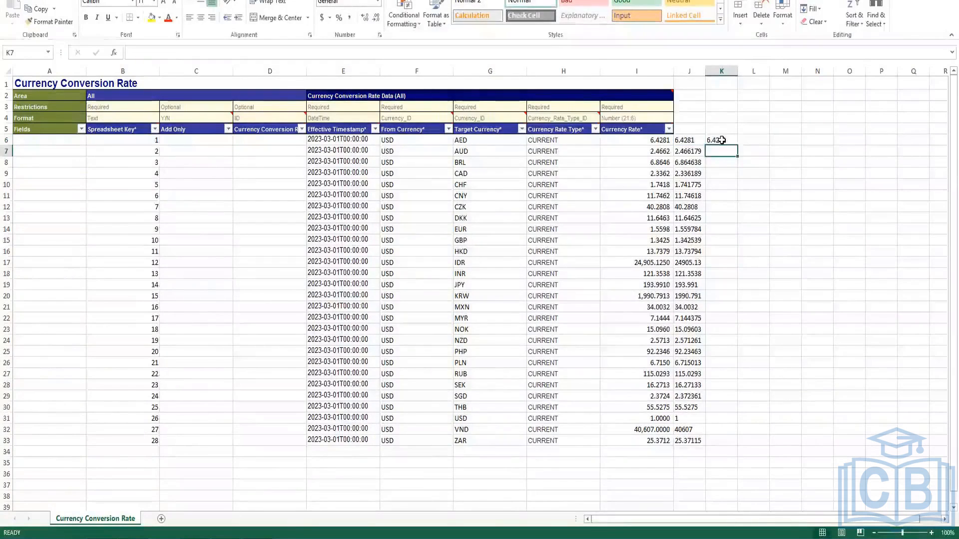
pyautogui.click(722, 140)
pyautogui.moveTo(736, 144); pyautogui.dragTo(764, 429)
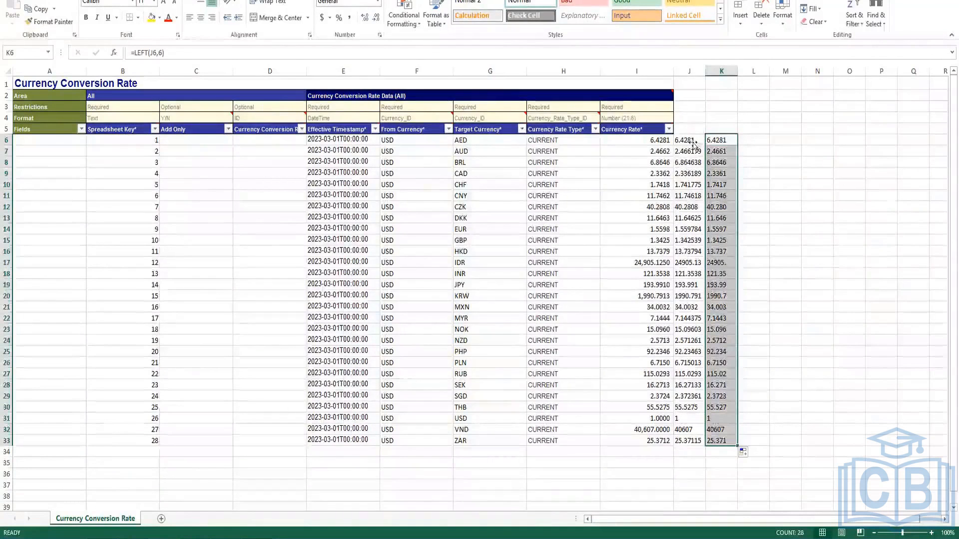
pyautogui.doubleClick(730, 262)
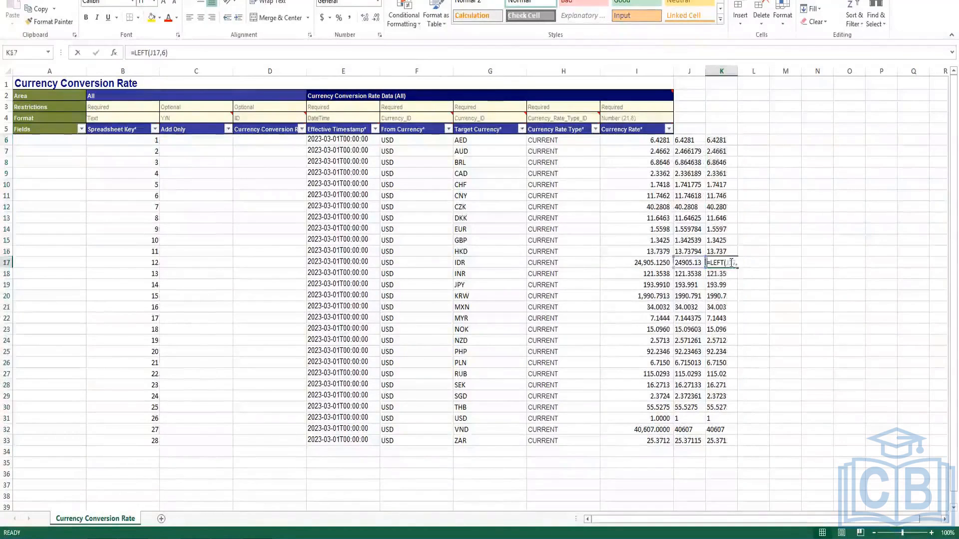
pyautogui.press('Escape')
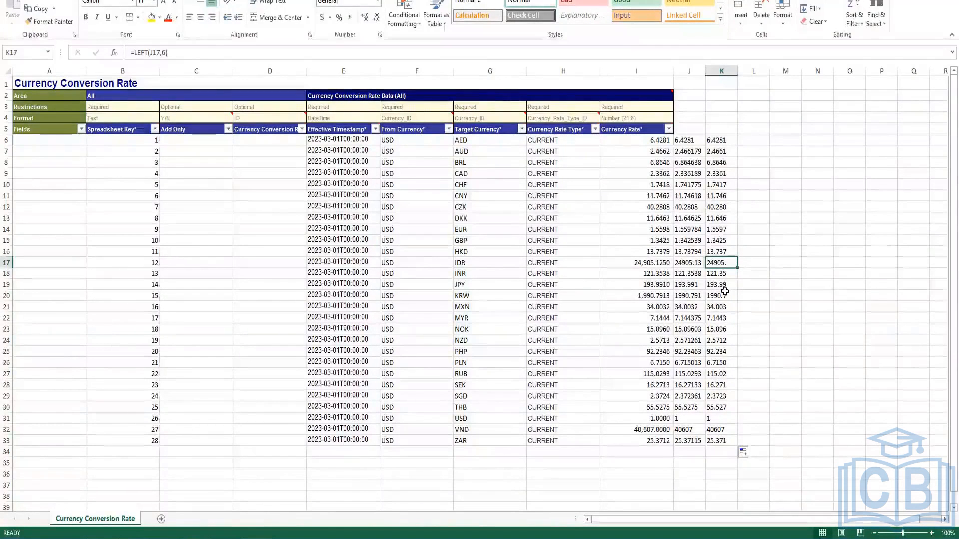
# Copy the shortened rates in K6:K33 and paste them as values over the Currency Rate column from I6
pyautogui.moveTo(722, 143); pyautogui.dragTo(715, 438)
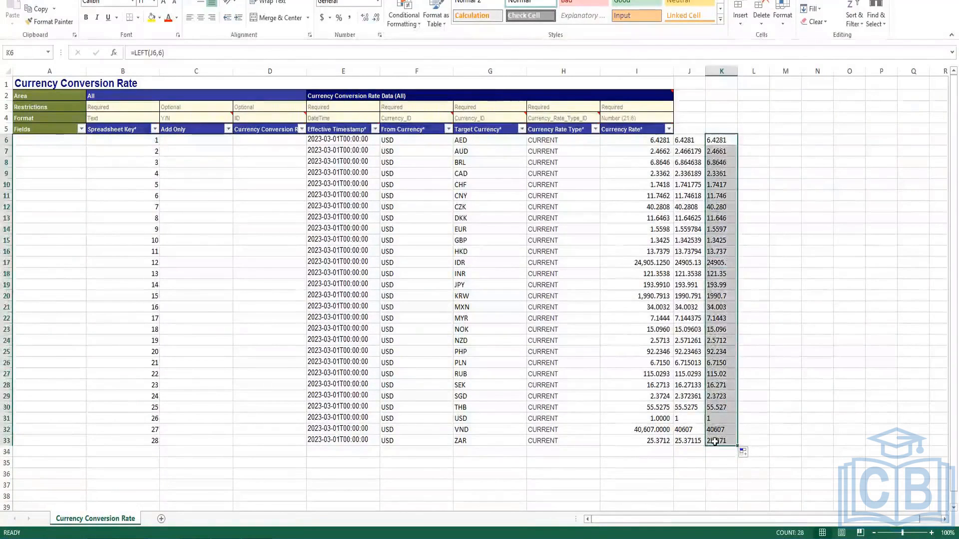
pyautogui.hotkey('ctrl', 'c')
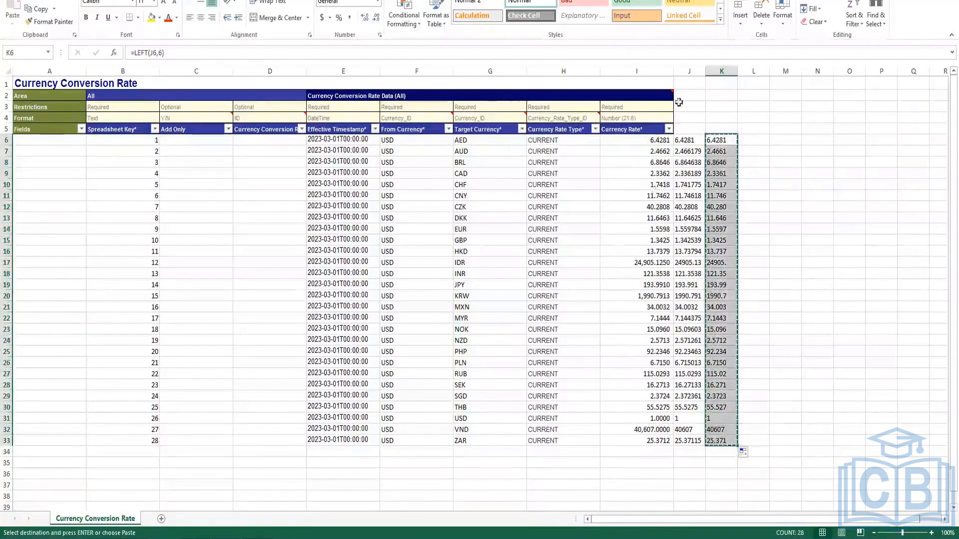
pyautogui.rightClick(649, 142)
pyautogui.click(682, 191)
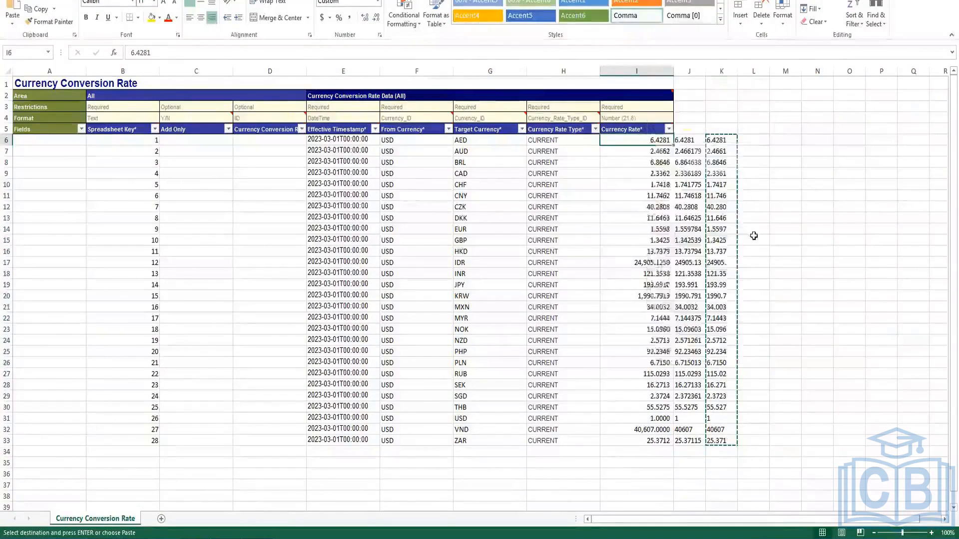
# Clear the helper values from columns J and K beside the rate table
pyautogui.moveTo(683, 125); pyautogui.dragTo(723, 473)
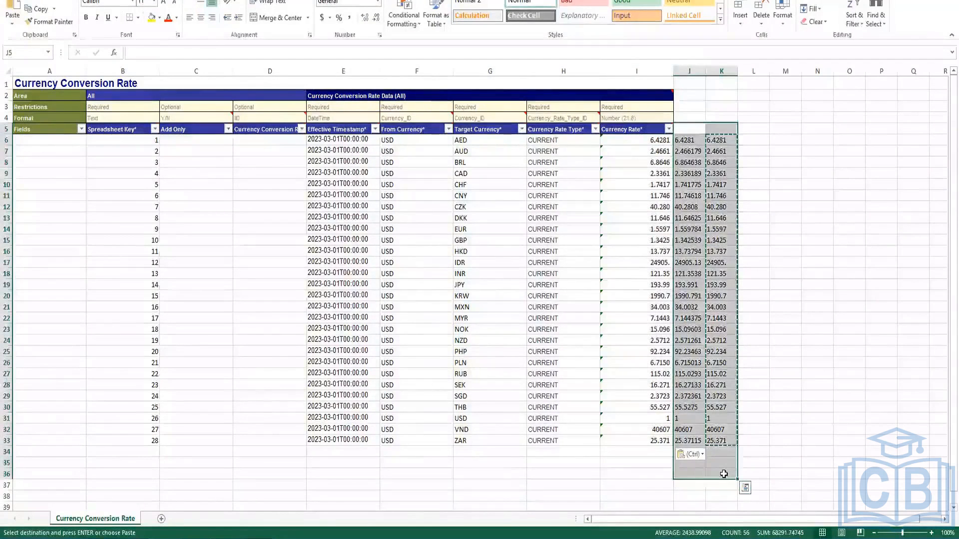
pyautogui.press('Delete')
pyautogui.moveTo(875, 415); pyautogui.dragTo(880, 426)
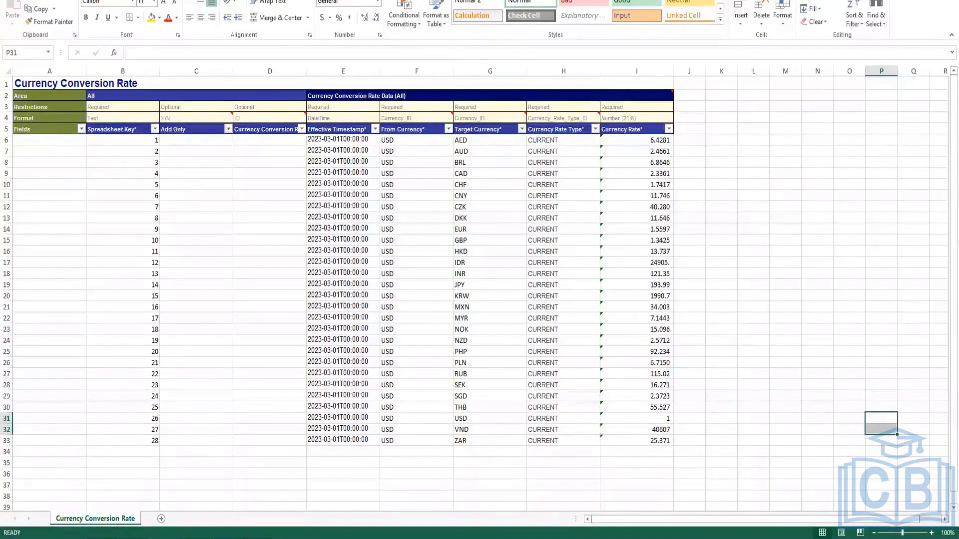
# Save a copy in Downloads as "Currency Load for Cash Flow-CF 2023-03-23 USD to Other Currencies - V2", keeping the XML Spreadsheet 2003 format
pyautogui.hotkey('alt', 'f')
pyautogui.click(23, 93)
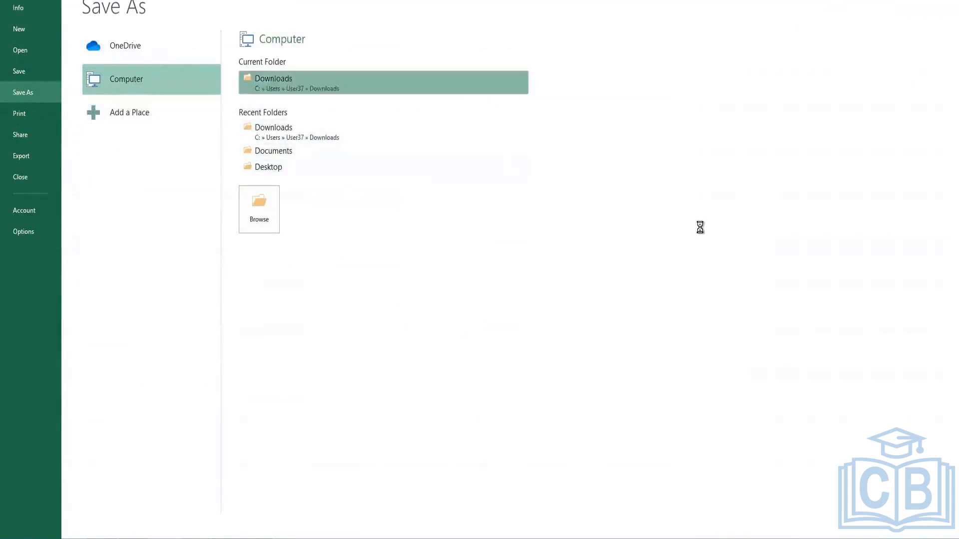
pyautogui.click(298, 127)
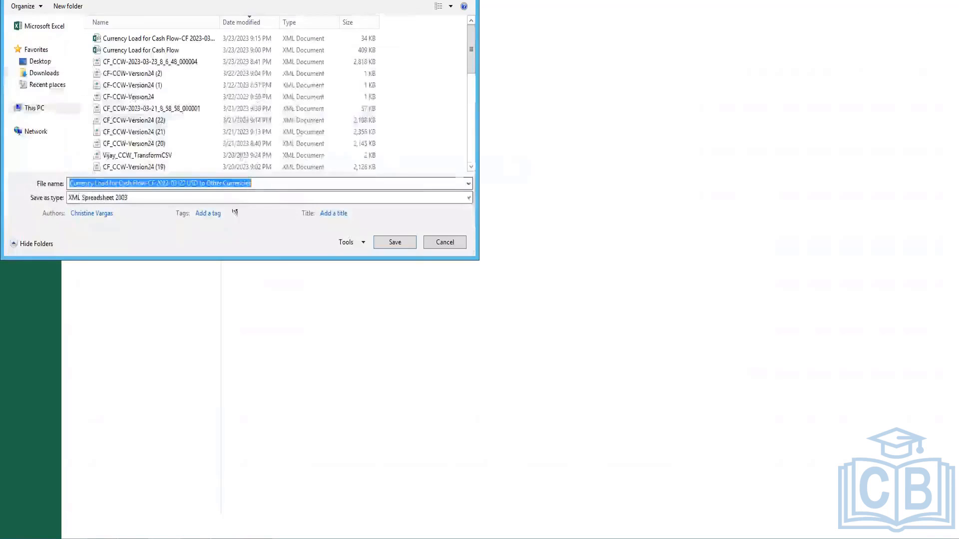
pyautogui.click(293, 183)
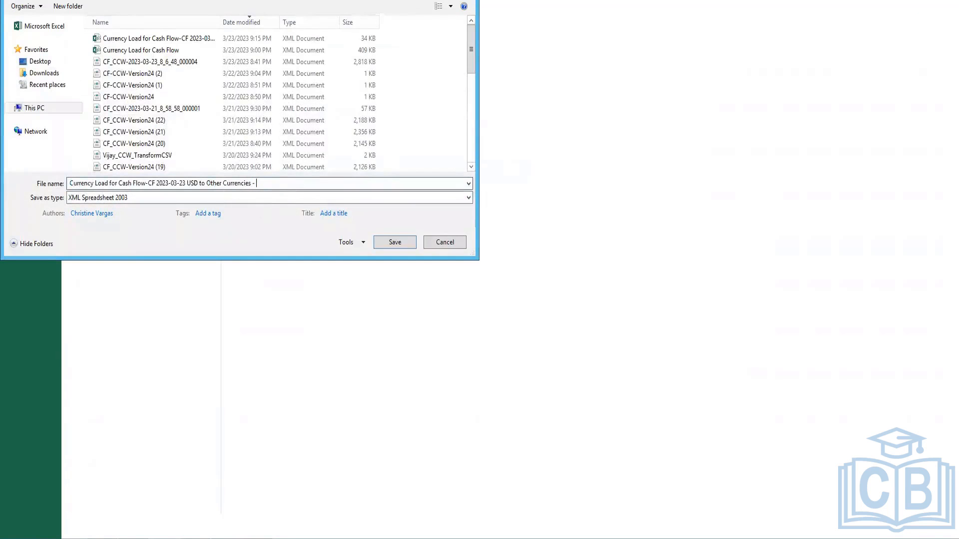
pyautogui.press('Return')
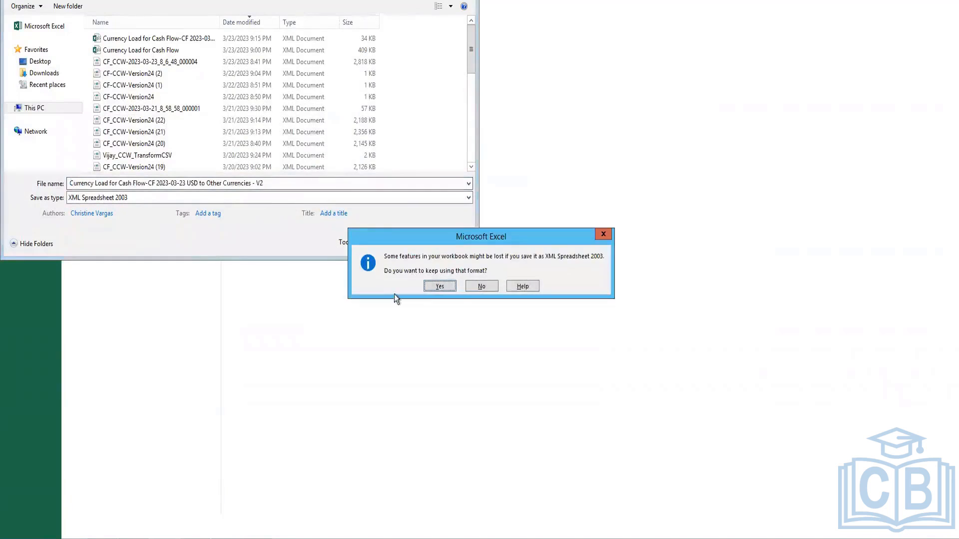
pyautogui.click(440, 286)
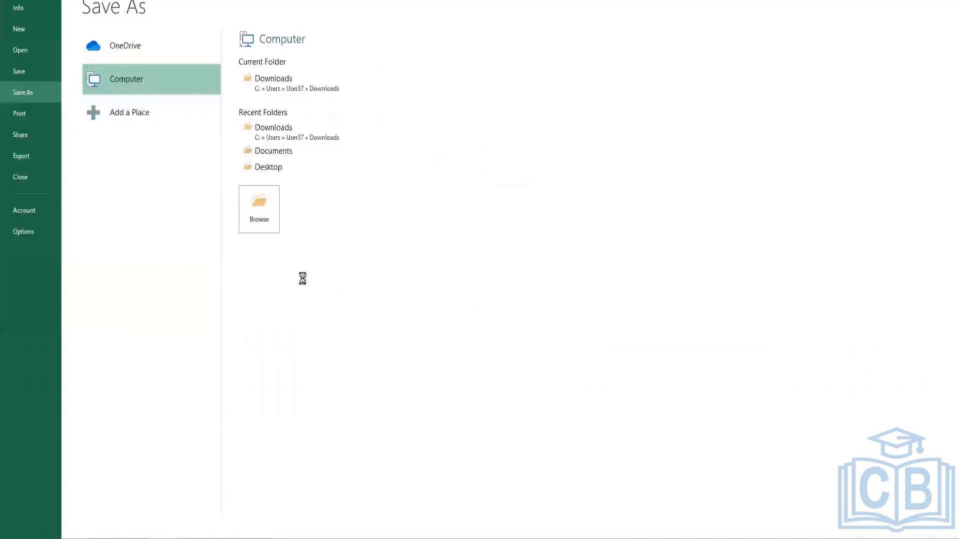
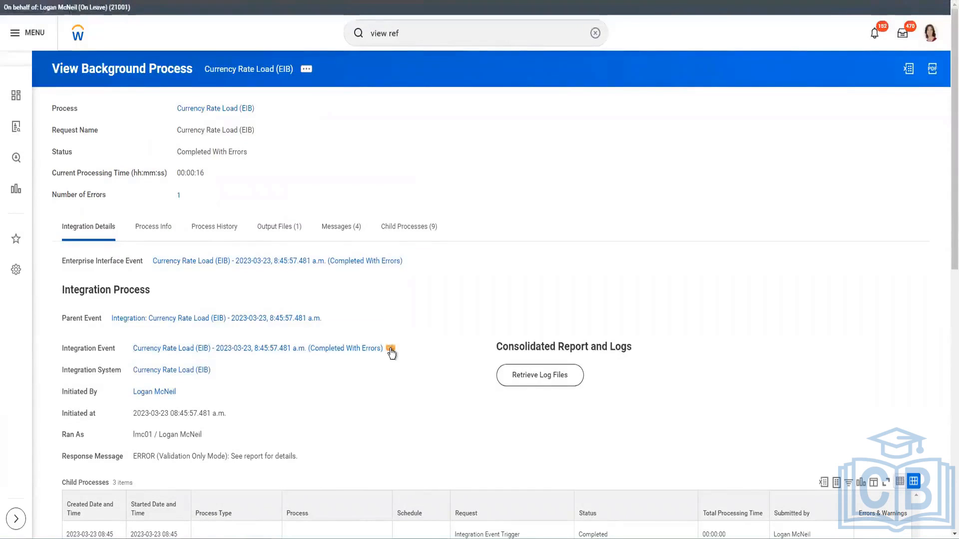
# Start relaunching the Currency Rate Load (EIB) event that completed with errors, and begin creating a new integration attachment
pyautogui.click(390, 349)
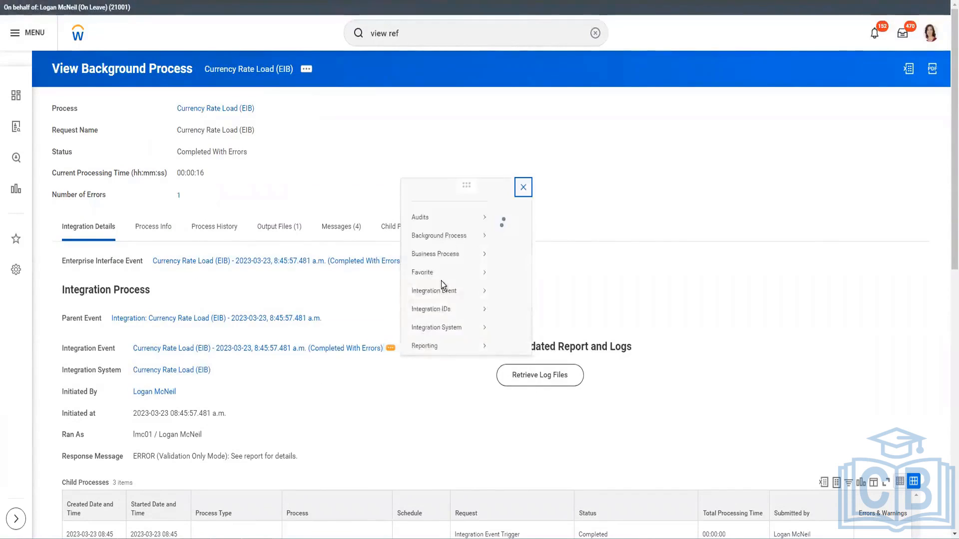
pyautogui.moveTo(439, 136)
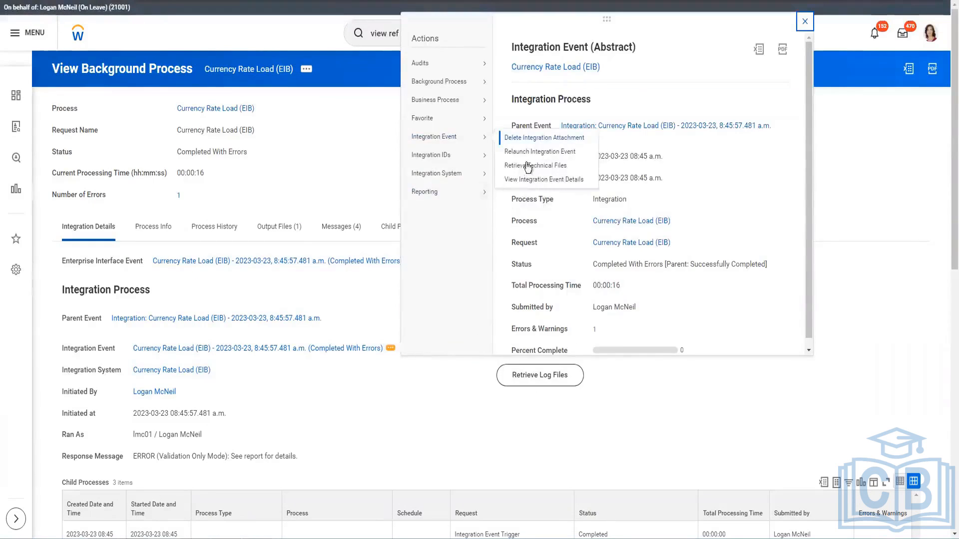
pyautogui.click(527, 155)
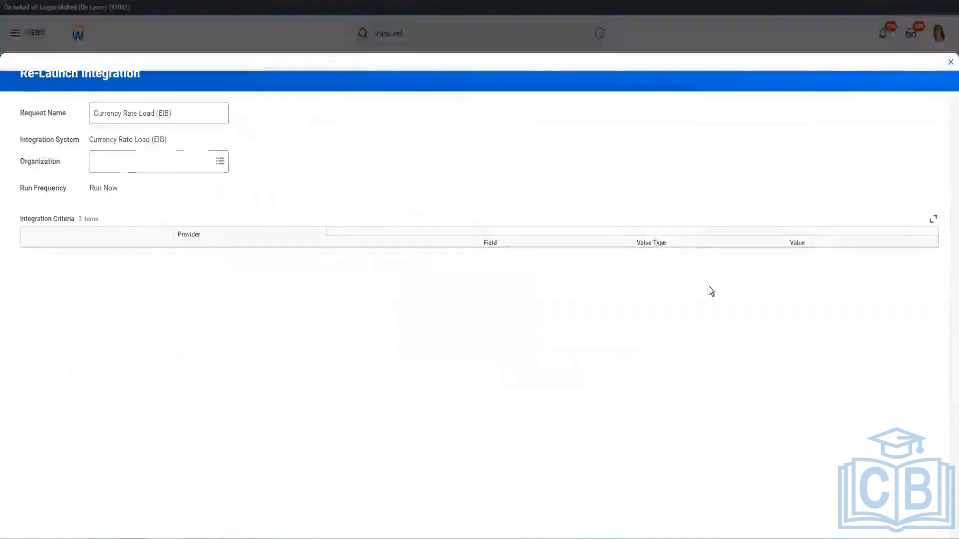
pyautogui.click(769, 290)
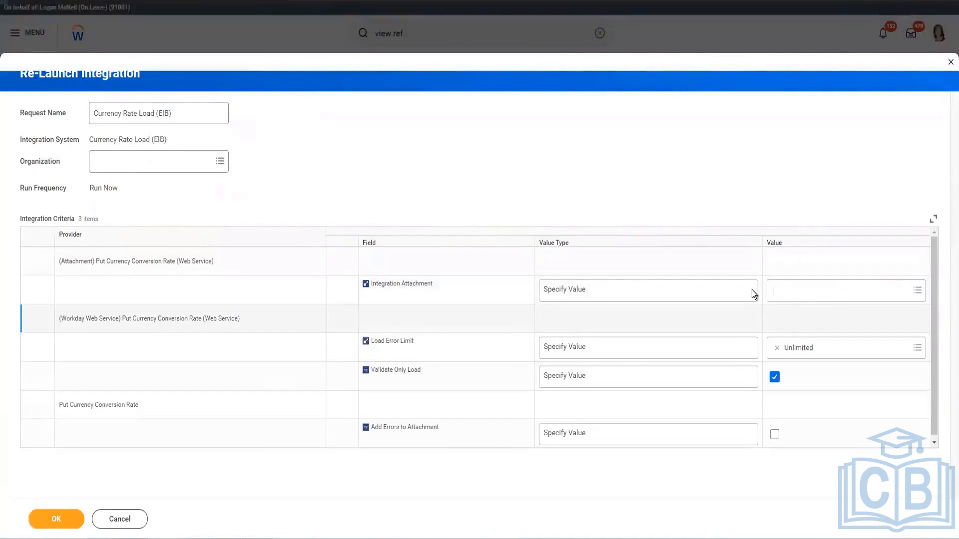
pyautogui.click(805, 299)
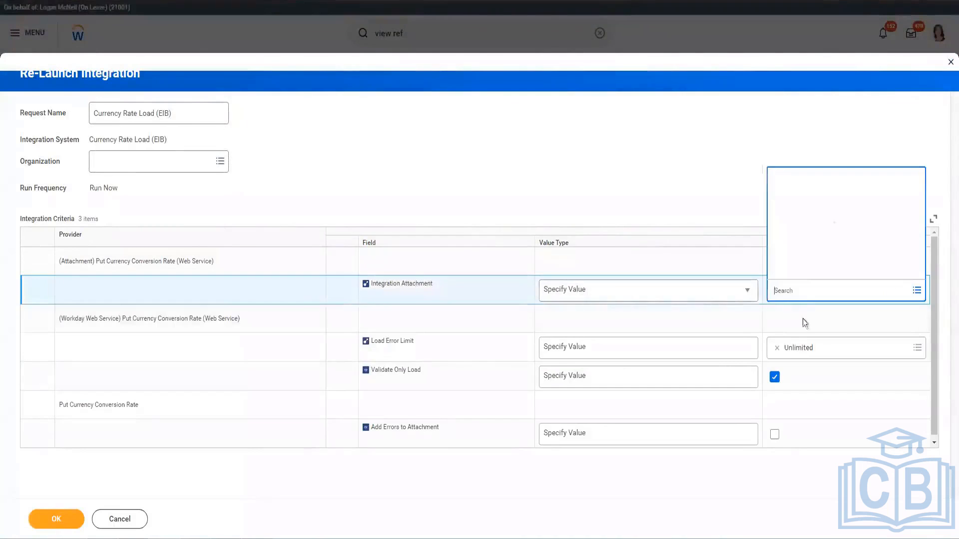
pyautogui.click(794, 286)
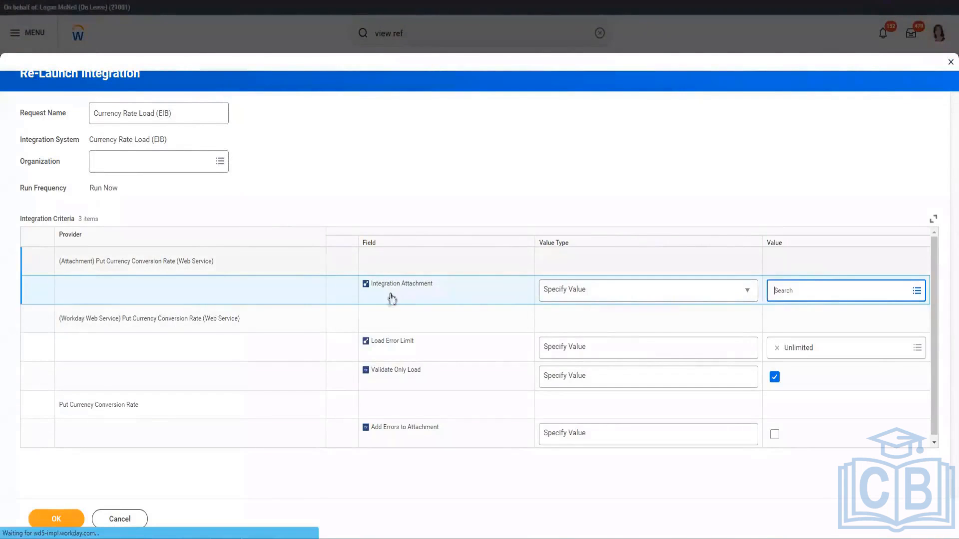
pyautogui.click(390, 291)
pyautogui.click(509, 283)
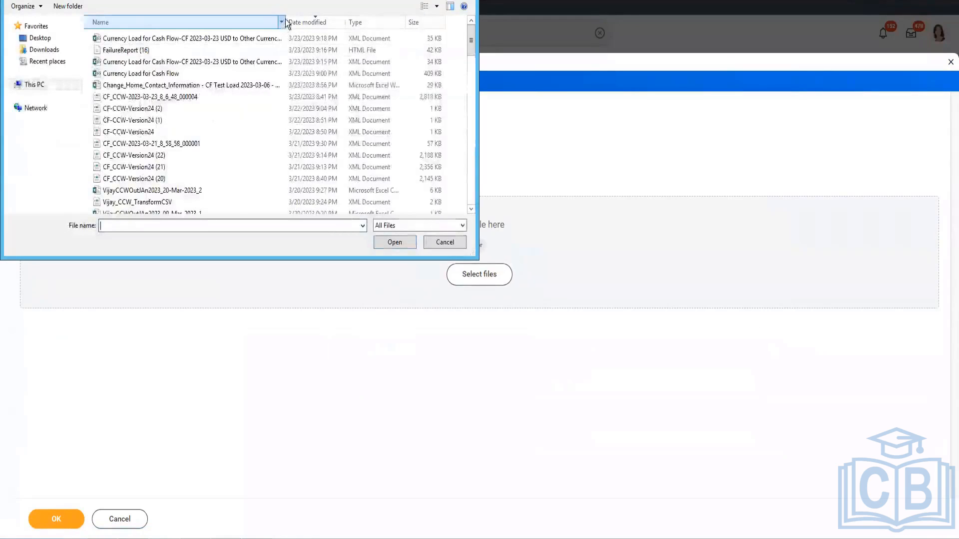
# Attach "Currency Load for Cash Flow-CF 2023-03-23 USD to Other Currencies - V2" and submit the relaunch with Validate Only Load enabled
pyautogui.doubleClick(285, 22)
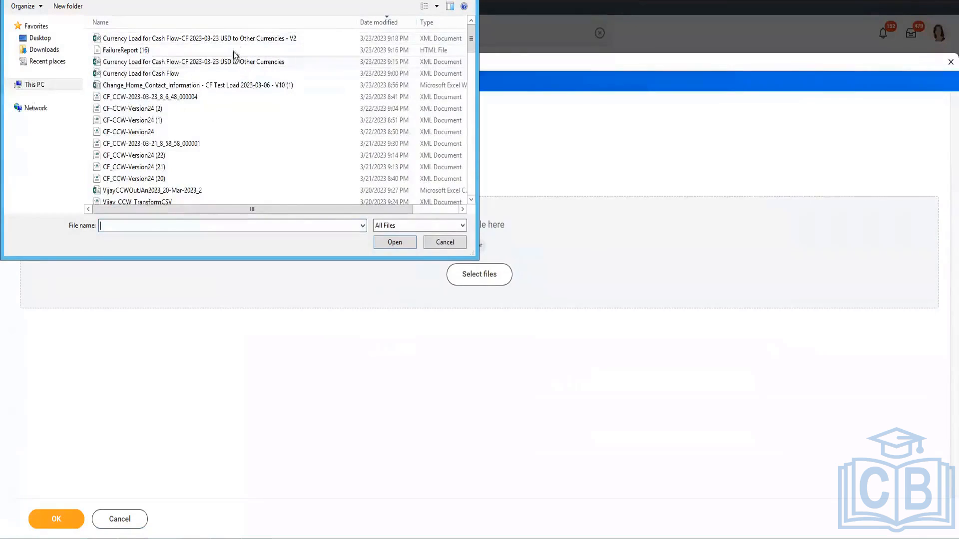
pyautogui.click(236, 43)
pyautogui.click(394, 242)
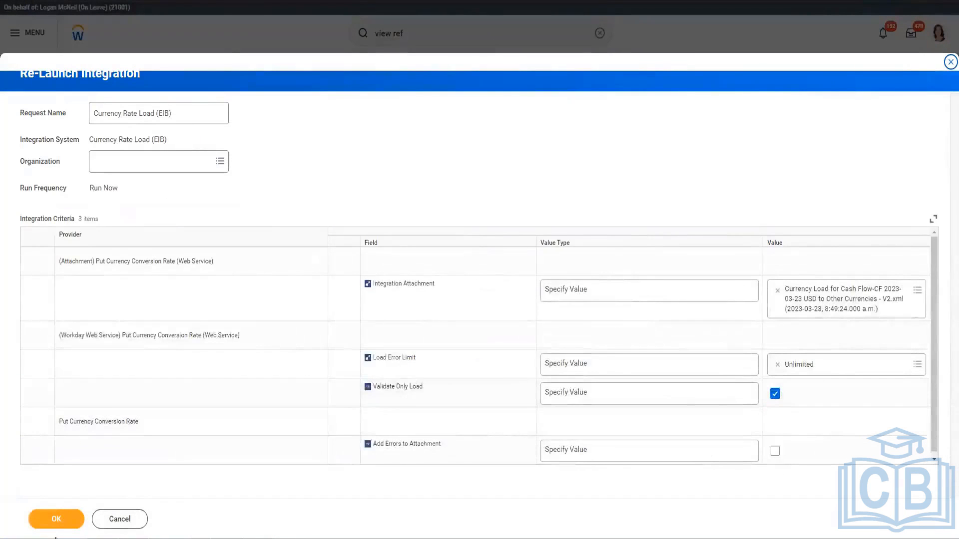
pyautogui.click(50, 521)
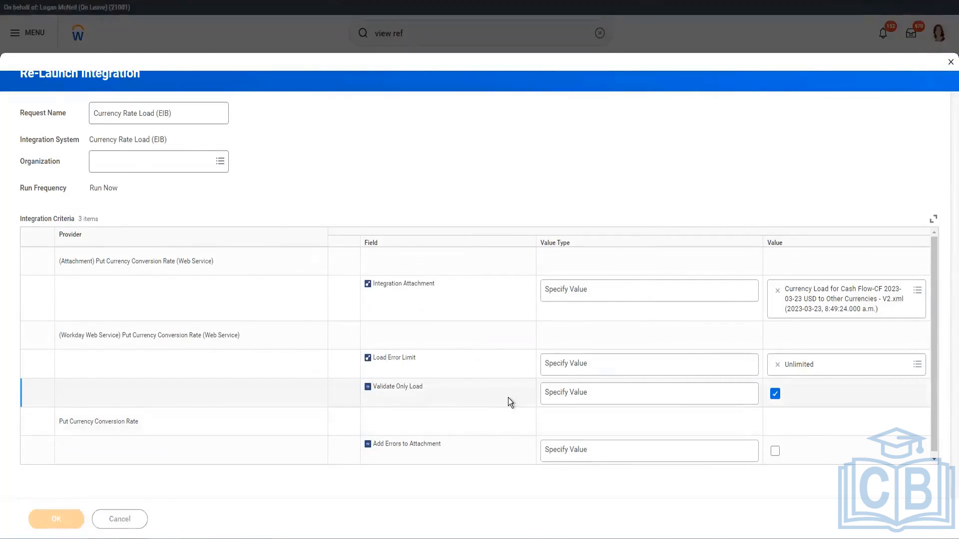
# Refresh the relaunched background process and examine its status, delivery settings and execution summary
pyautogui.click(83, 228)
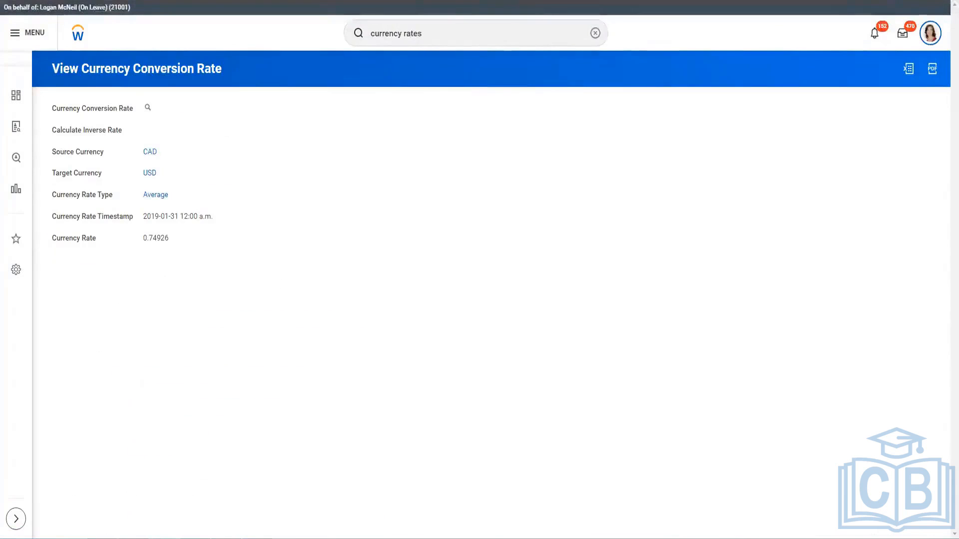
pyautogui.click(24, 0)
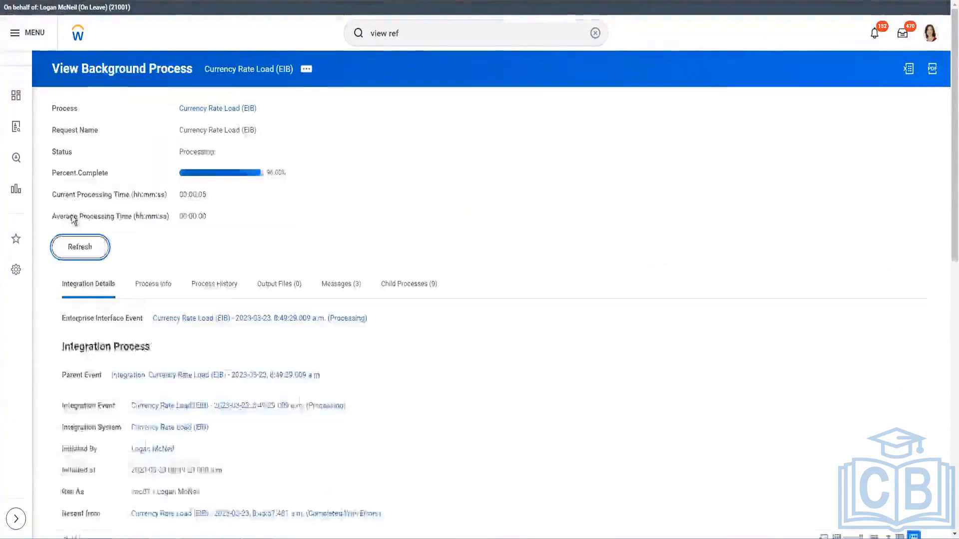
pyautogui.doubleClick(184, 155)
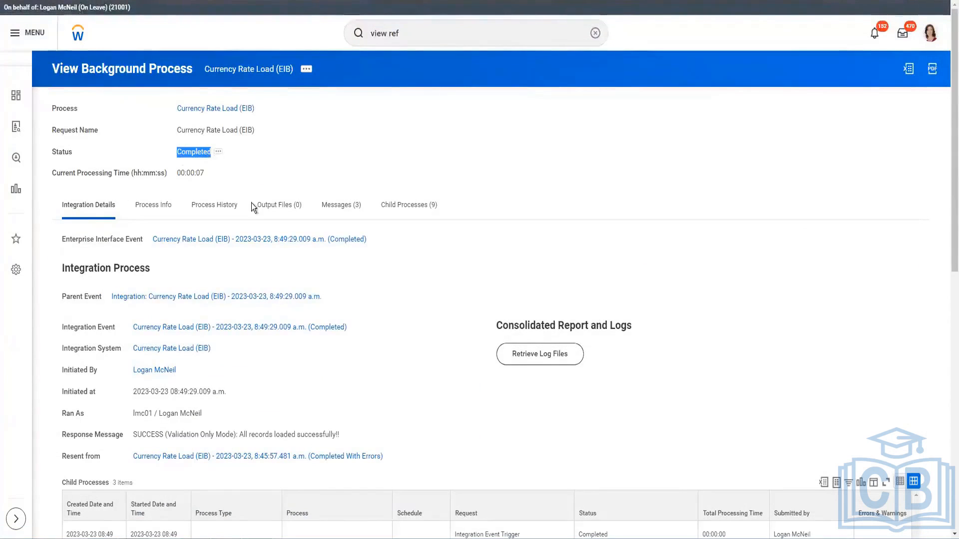
pyautogui.scroll(-3, 250, 203)
pyautogui.scroll(-10, 250, 205)
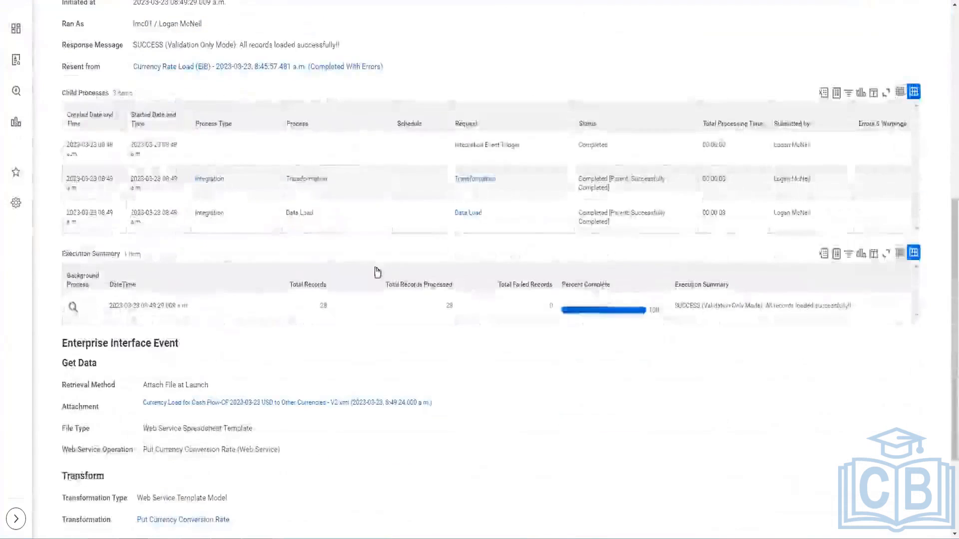
pyautogui.moveTo(169, 494)
pyautogui.mouseDown()
pyautogui.moveTo(196, 501)
pyautogui.moveTo(181, 493)
pyautogui.mouseUp()
pyautogui.click(194, 495)
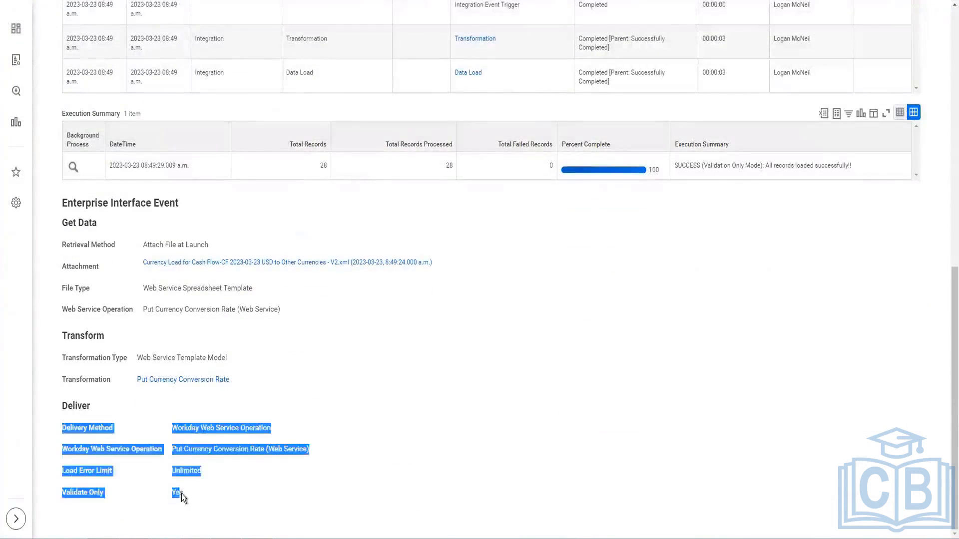
pyautogui.click(568, 394)
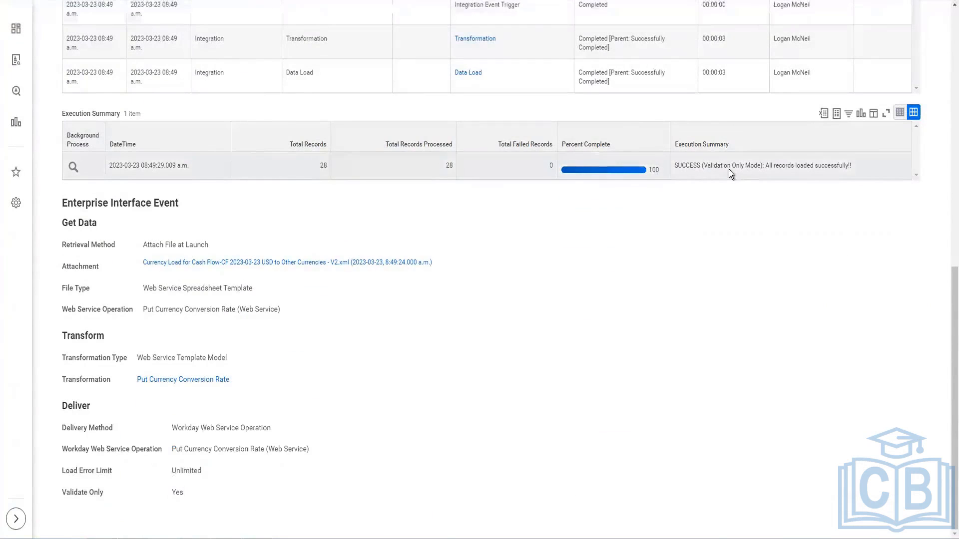
pyautogui.moveTo(880, 165); pyautogui.dragTo(678, 172)
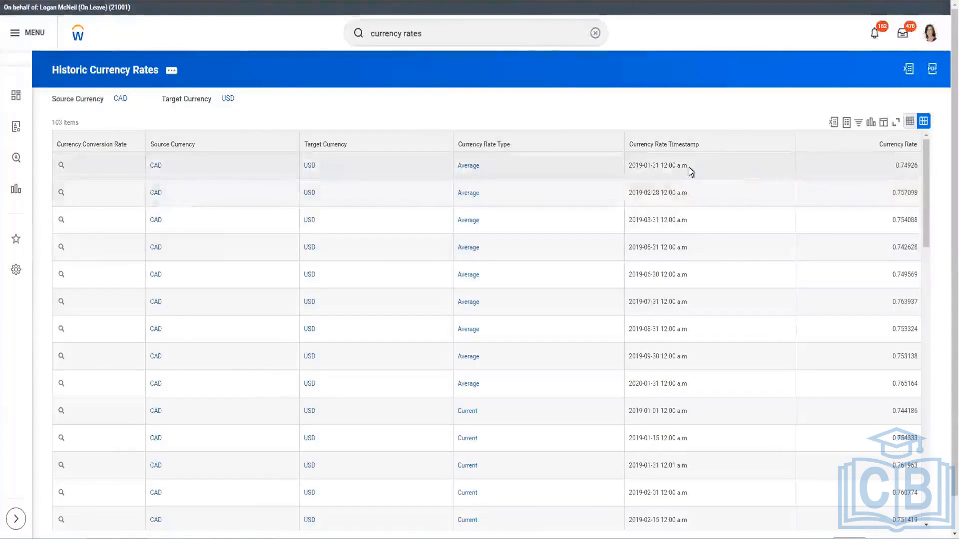
# Copy the Historic Currency Rates standard report to a temporary custom report named "Historic Currency Rates - CF"
pyautogui.moveTo(700, 169); pyautogui.dragTo(625, 169)
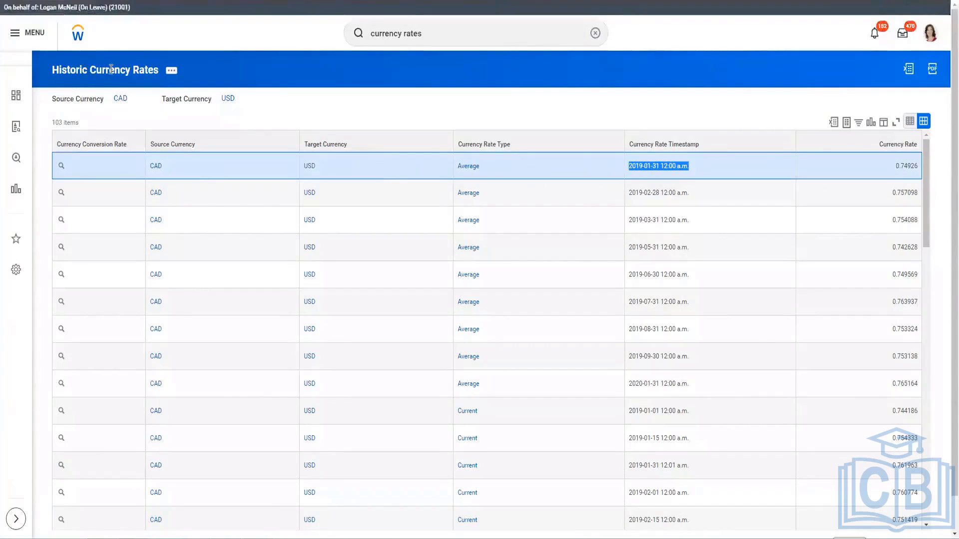
pyautogui.click(173, 74)
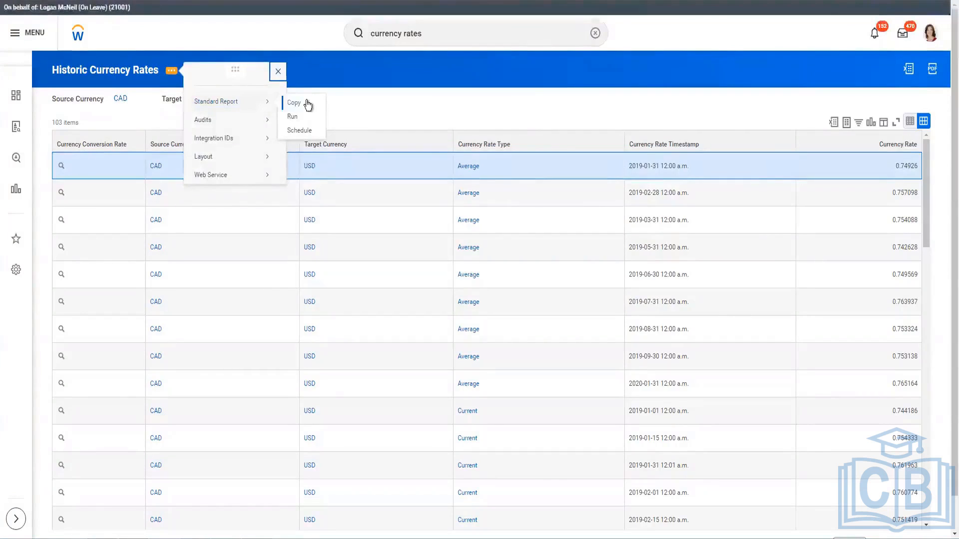
pyautogui.click(544, 142)
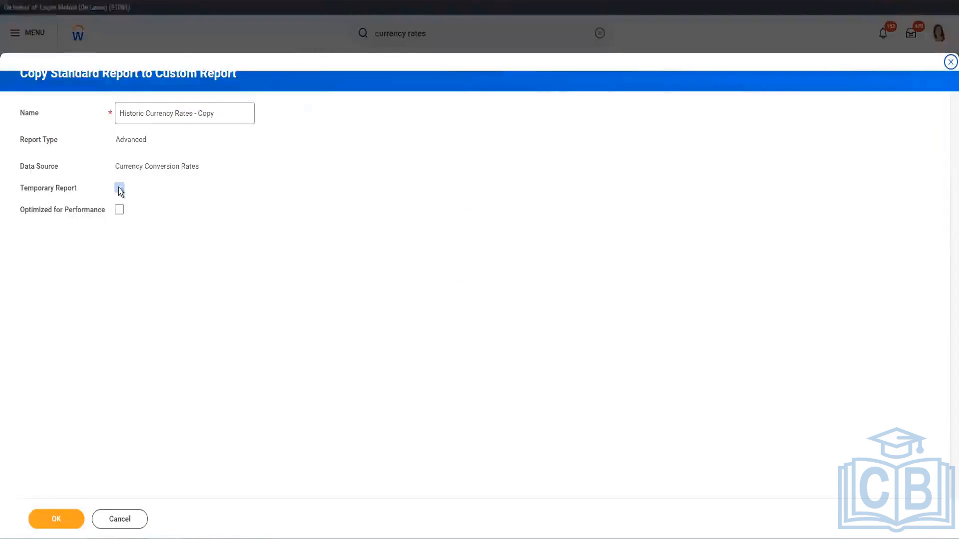
pyautogui.doubleClick(208, 108)
pyautogui.write('CF')
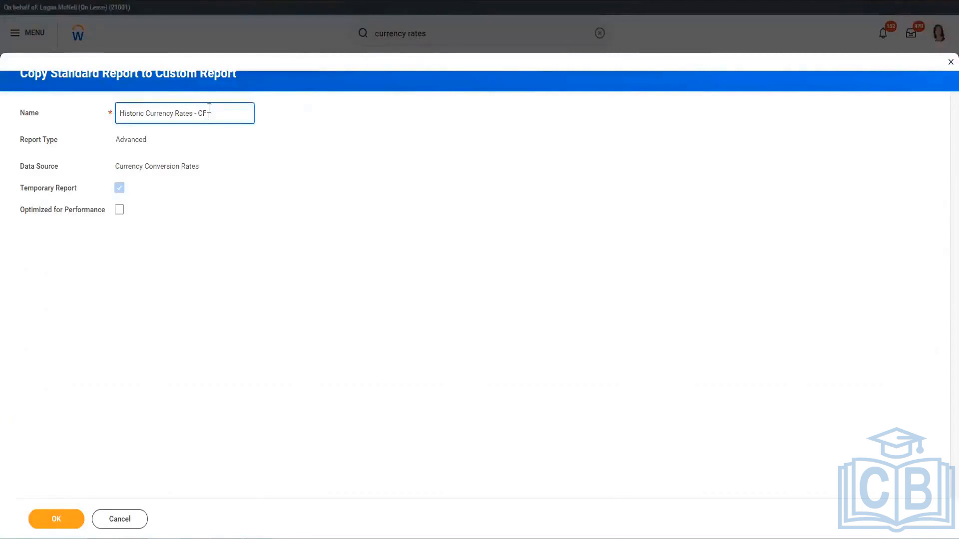
pyautogui.click(65, 519)
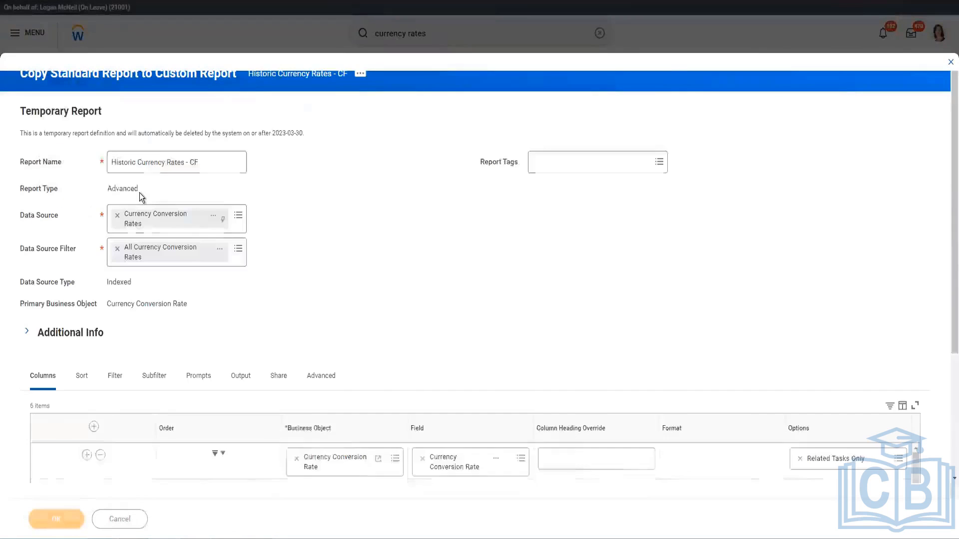
# Review the copied report's filter, subfilter and column definitions, and save the report
pyautogui.scroll(-4, 374, 300)
pyautogui.scroll(-1, 377, 360)
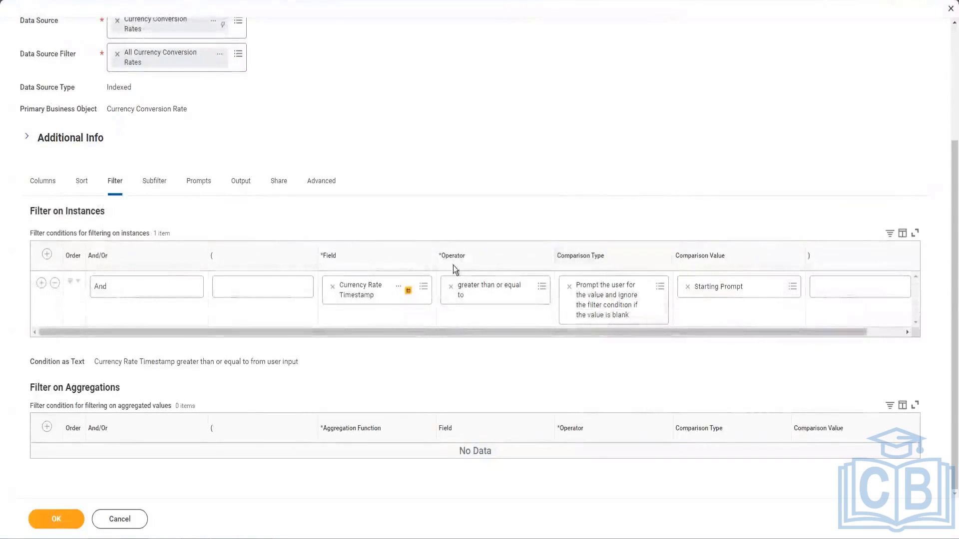
pyautogui.click(156, 182)
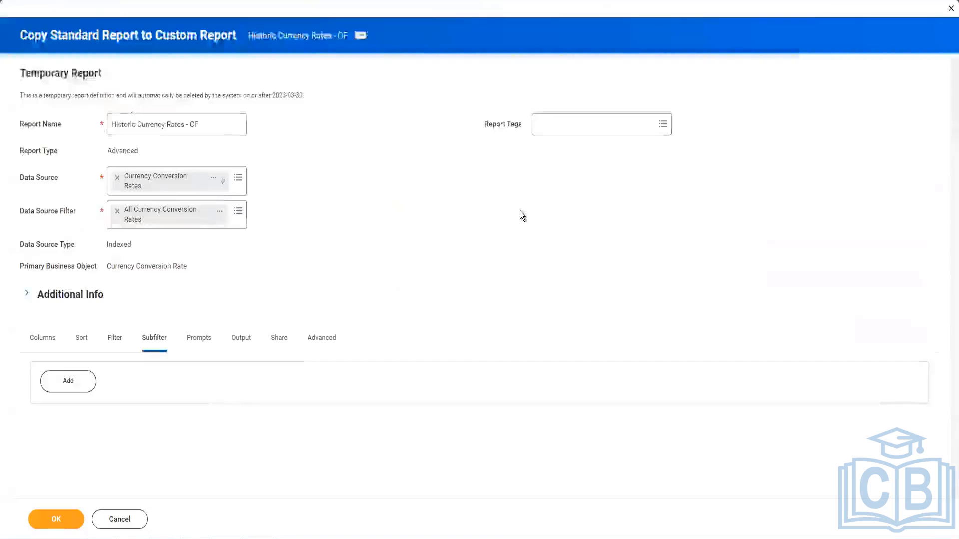
pyautogui.click(117, 344)
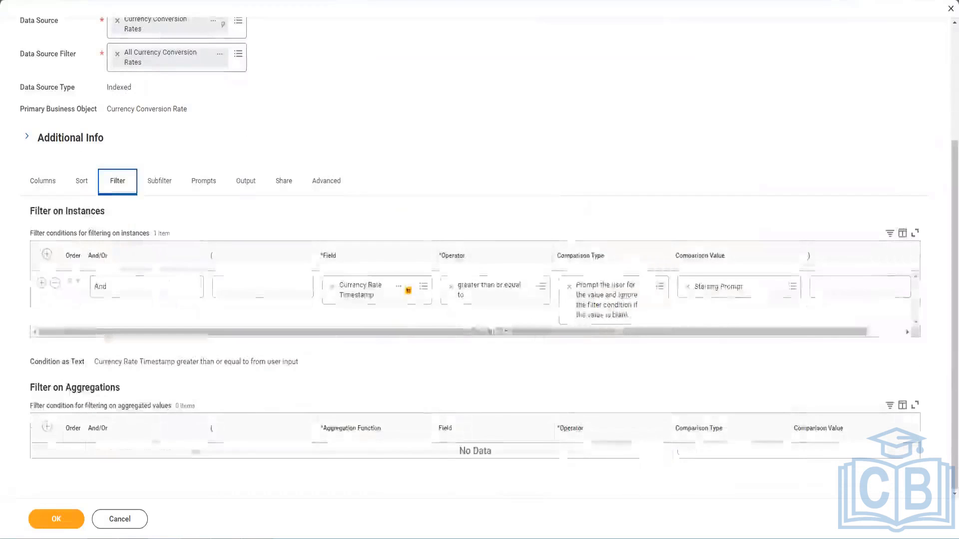
pyautogui.click(44, 185)
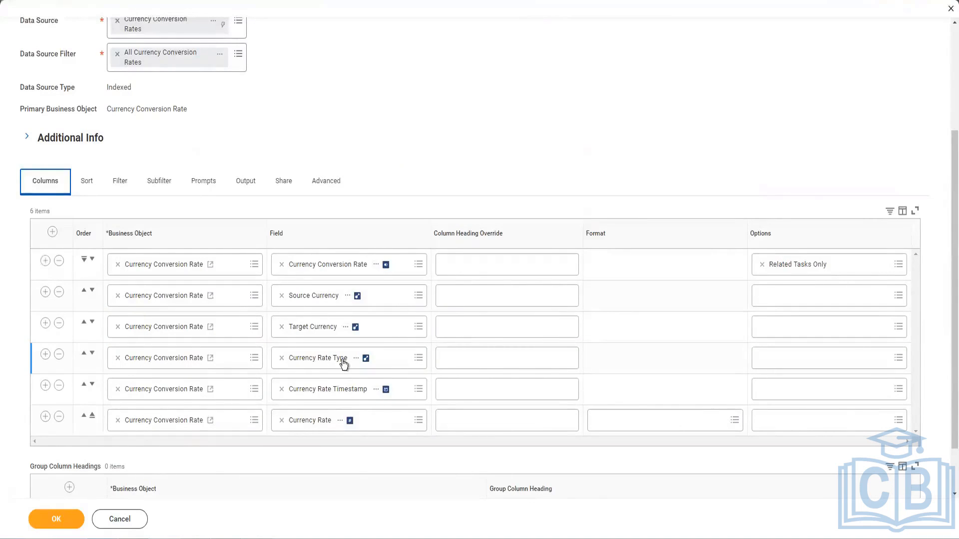
pyautogui.click(59, 520)
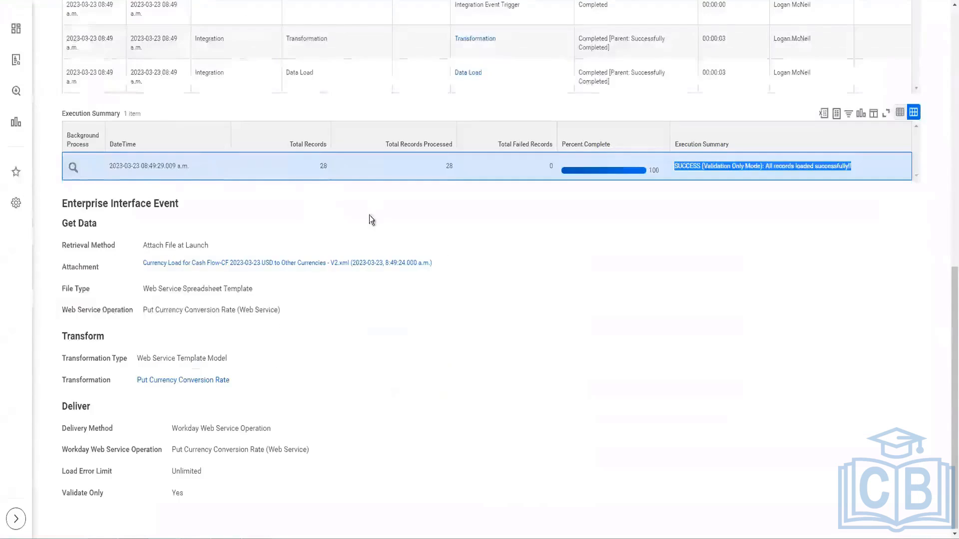
# Relaunch the validated Currency Rate Load (EIB) event with the V2 attachment and Validate Only Load turned off
pyautogui.scroll(10, 369, 214)
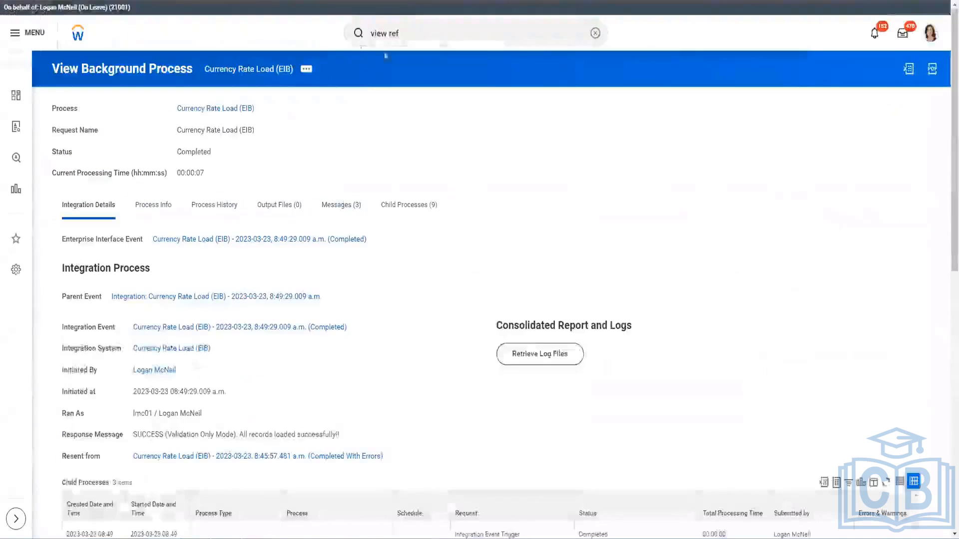
pyautogui.click(305, 69)
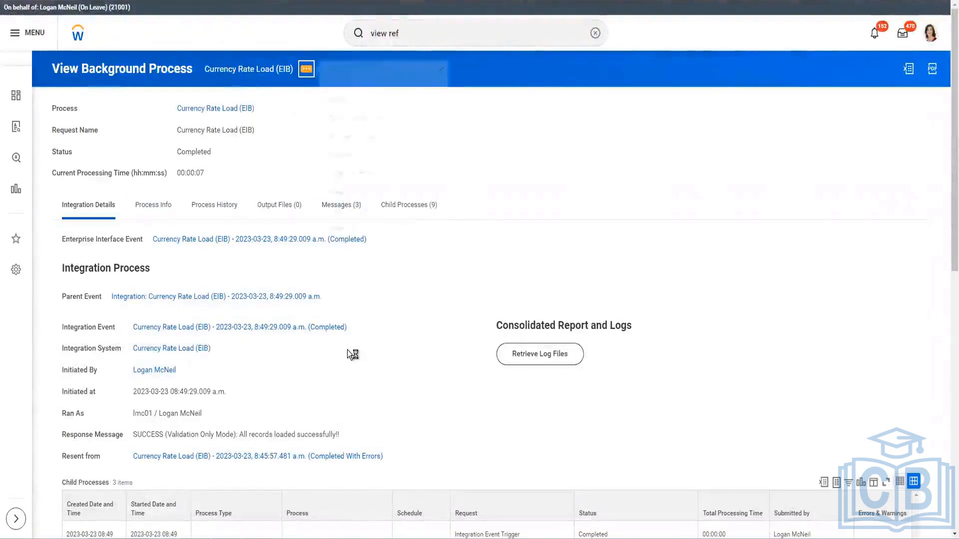
pyautogui.click(295, 352)
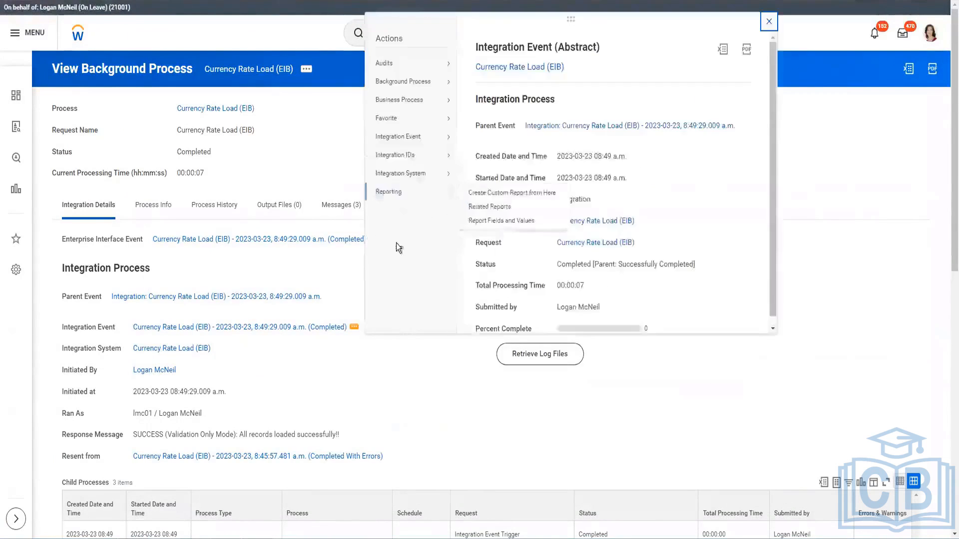
pyautogui.moveTo(412, 137)
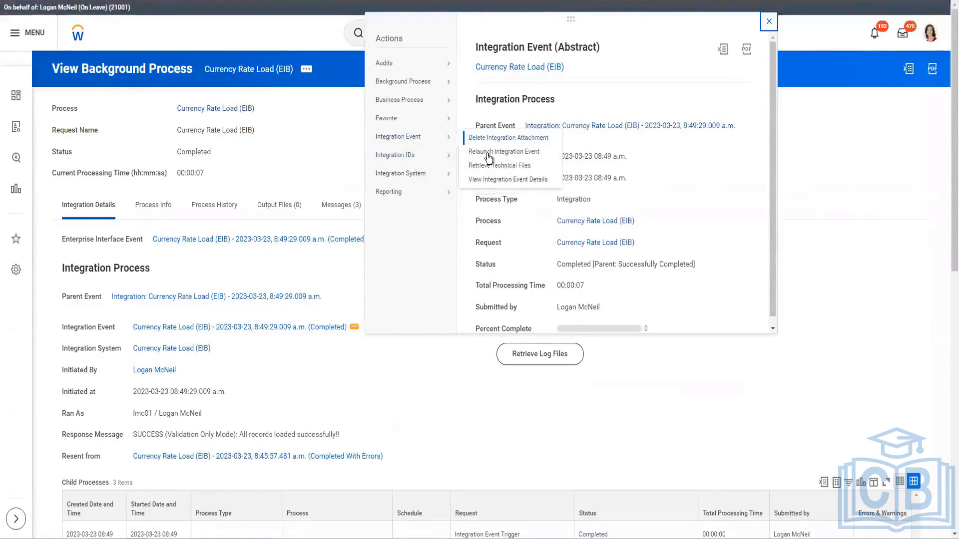
pyautogui.click(947, 499)
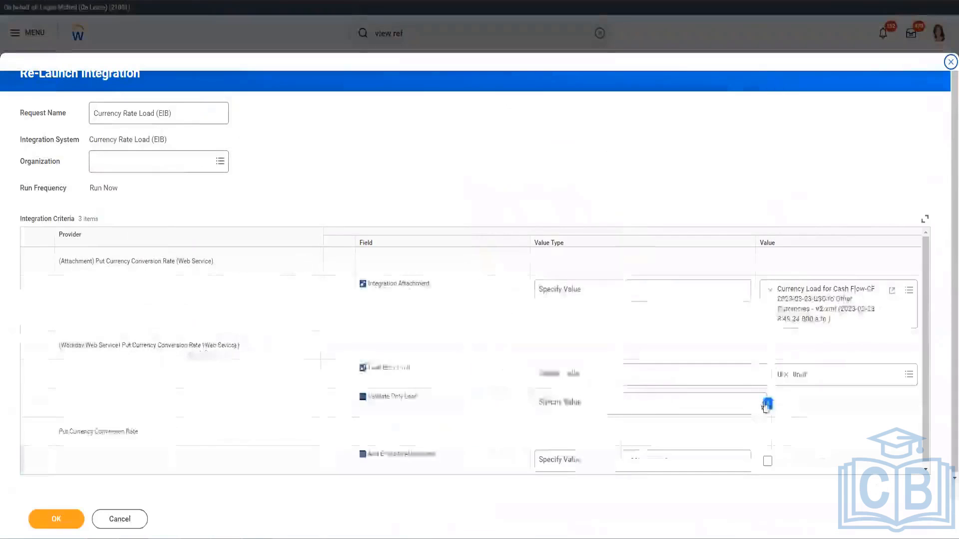
pyautogui.click(766, 404)
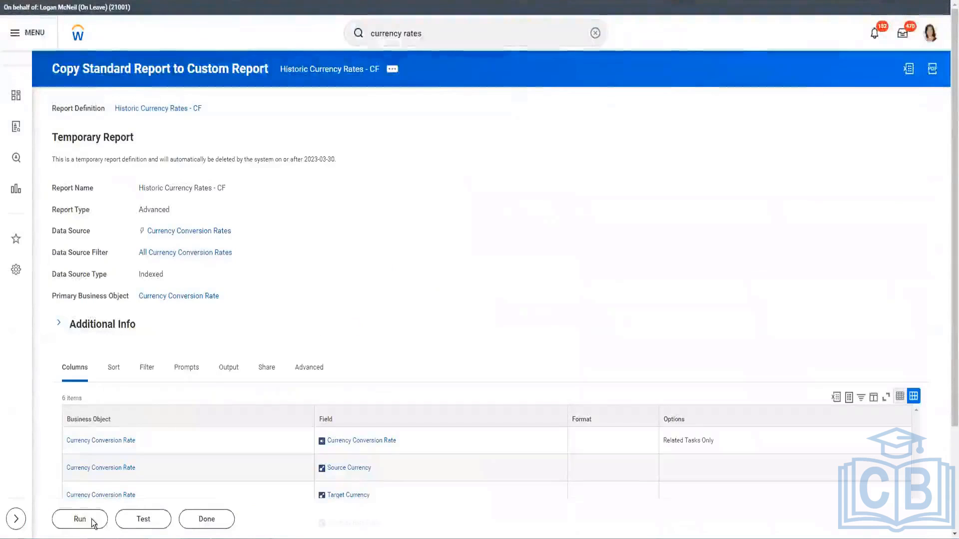
# Run the Historic Currency Rates - CF report with USD as source currency and all available currencies as target currencies
pyautogui.click(92, 522)
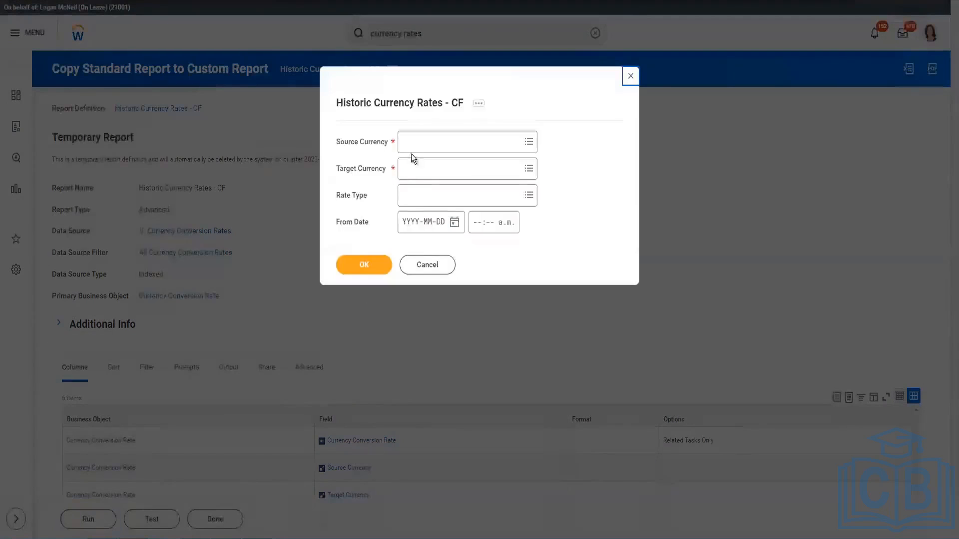
pyautogui.click(414, 143)
pyautogui.write('USD')
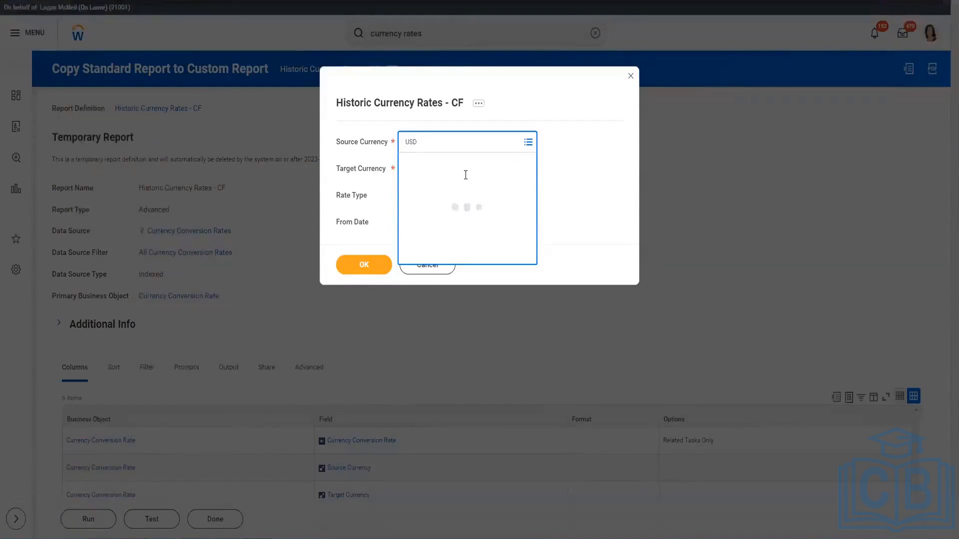
pyautogui.click(576, 187)
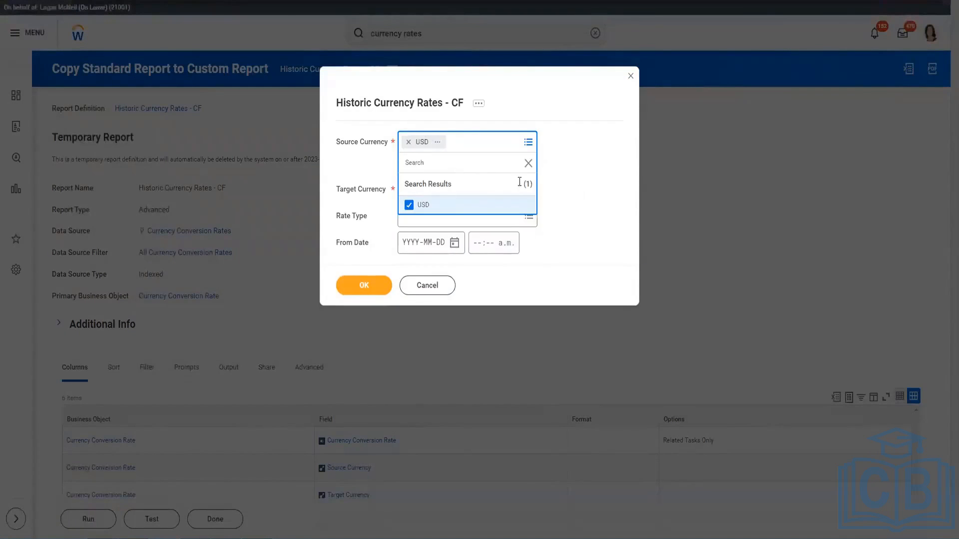
pyautogui.click(448, 171)
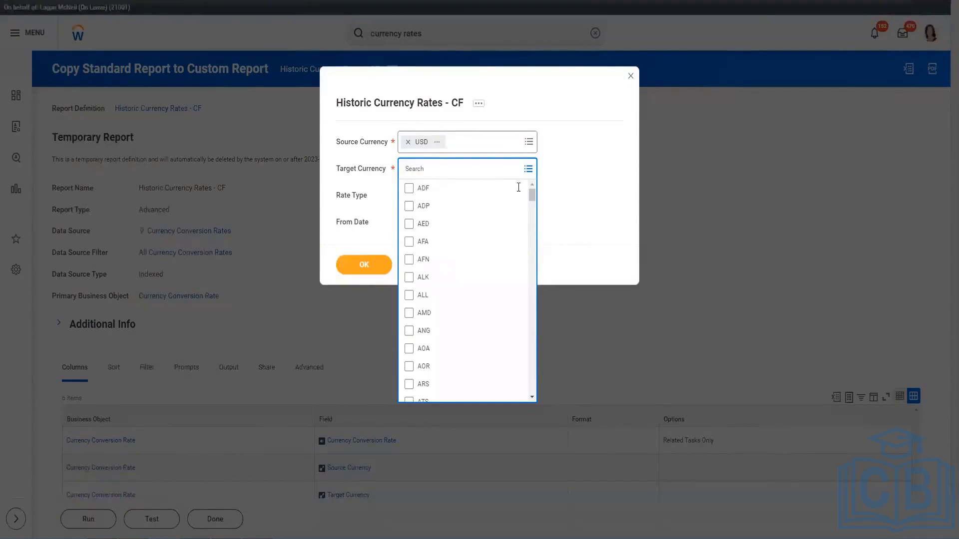
pyautogui.moveTo(532, 334); pyautogui.dragTo(531, 422)
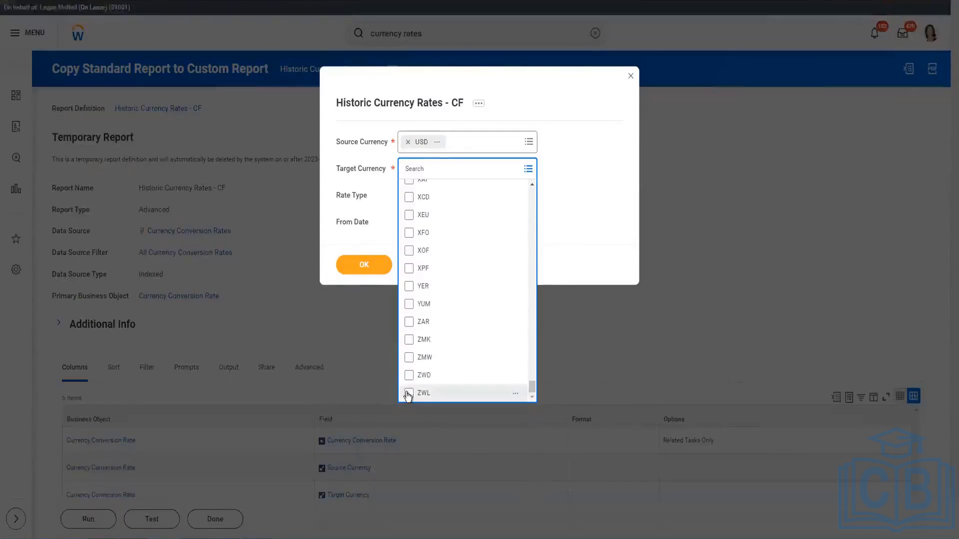
pyautogui.hotkey('ctrl', 'a')
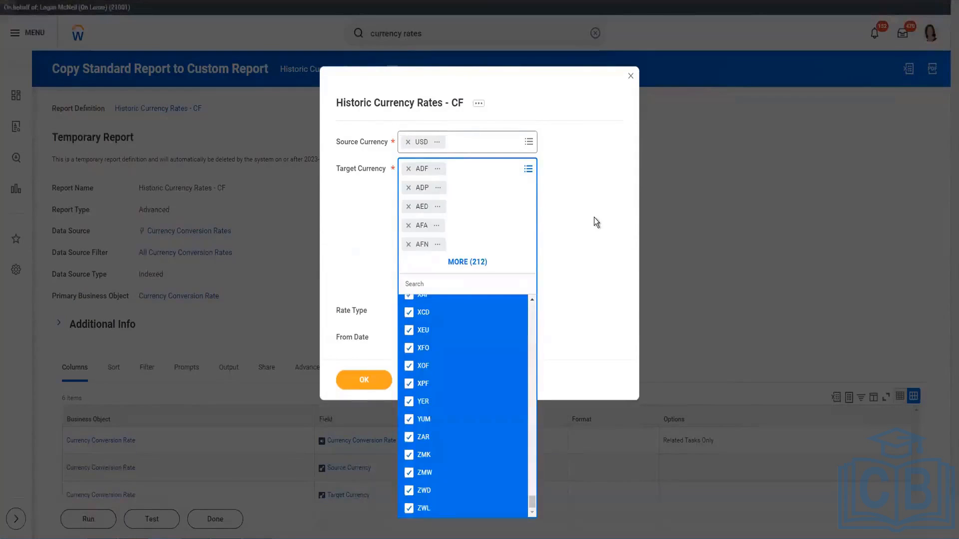
pyautogui.click(594, 218)
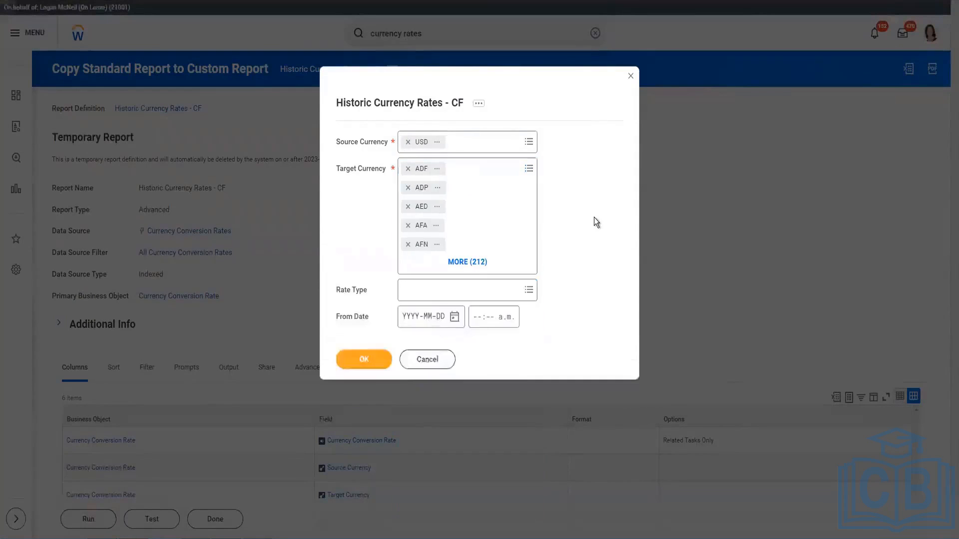
# Set the report's rate type to Current and From Date to 2023-02-01, and consult the effective timestamps in the Excel currency load spreadsheet
pyautogui.click(456, 296)
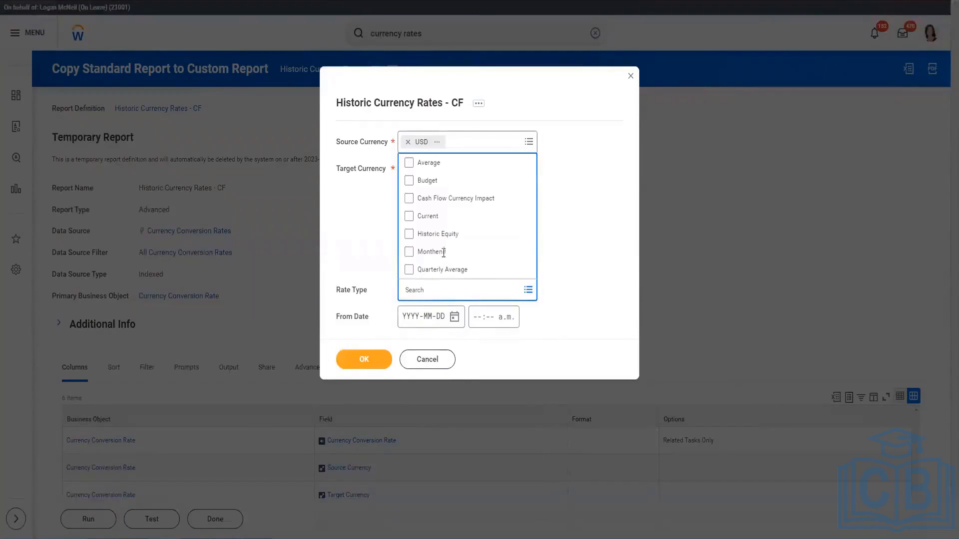
pyautogui.click(433, 217)
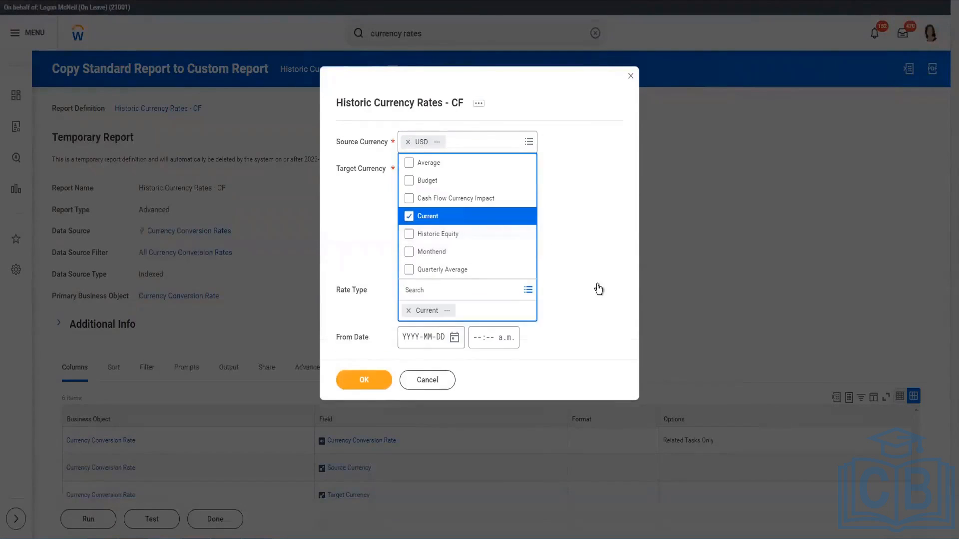
pyautogui.click(417, 338)
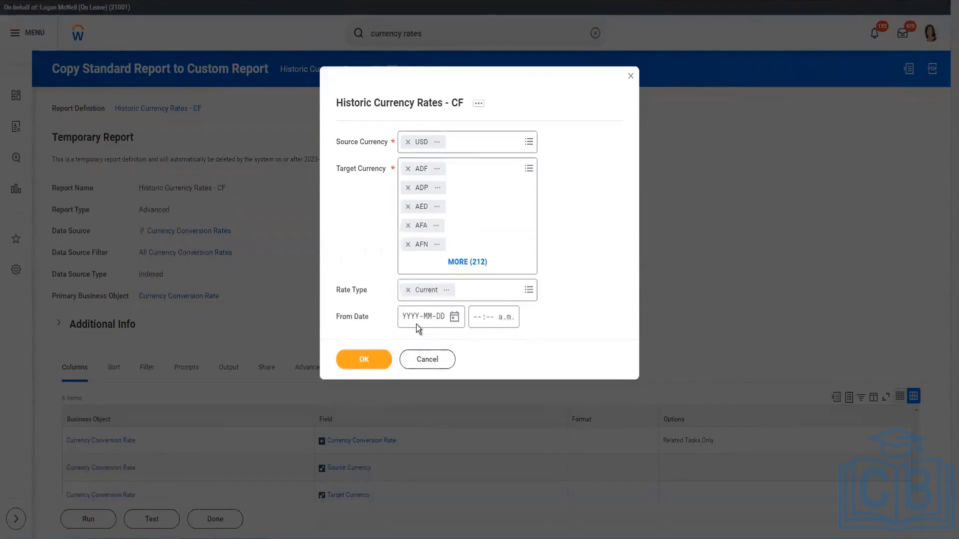
pyautogui.click(416, 324)
pyautogui.write('2023-02-01')
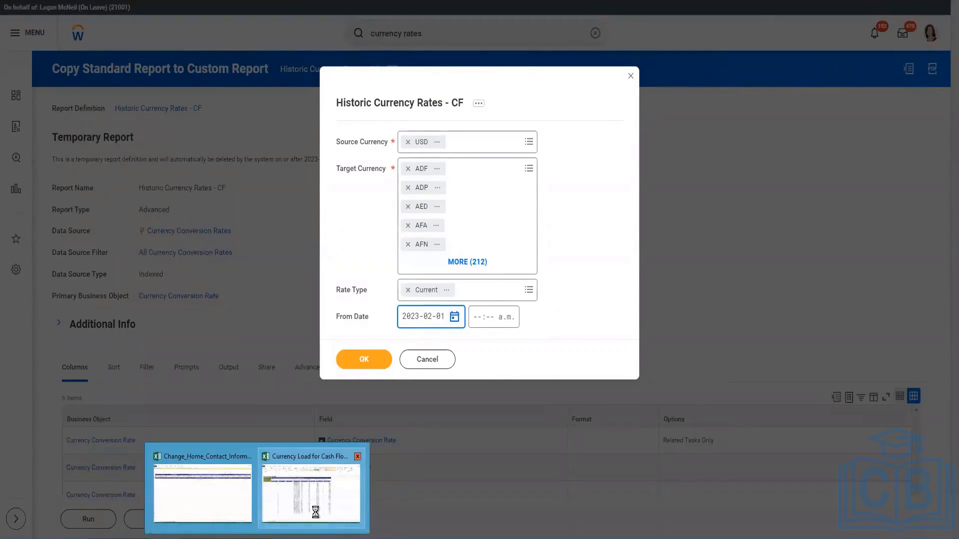
pyautogui.click(312, 488)
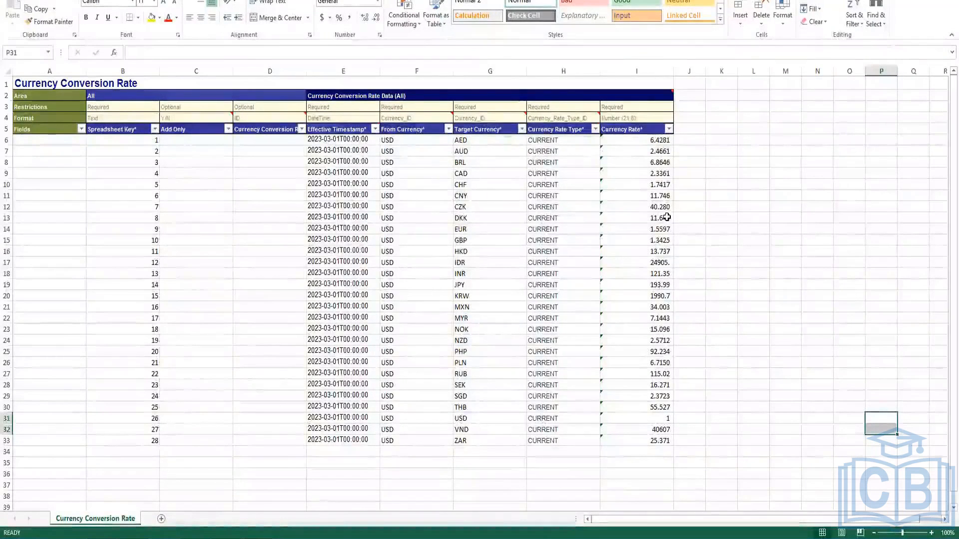
# Switch to the Workday background process for Currency Rate Load (EIB), refresh it, and examine its status and execution summary
pyautogui.hotkey('alt', 'Tab')
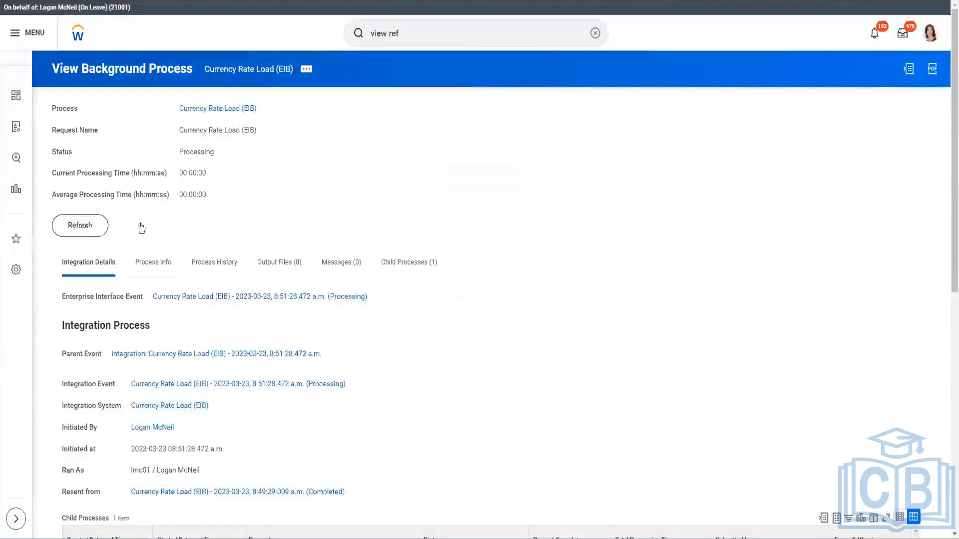
pyautogui.click(87, 227)
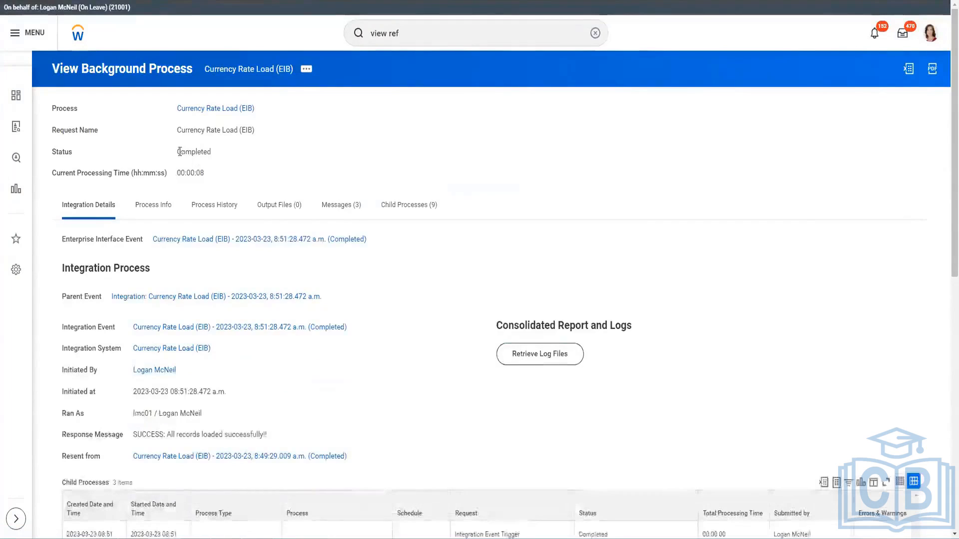
pyautogui.doubleClick(205, 152)
pyautogui.scroll(-3, 391, 340)
pyautogui.scroll(-2, 391, 340)
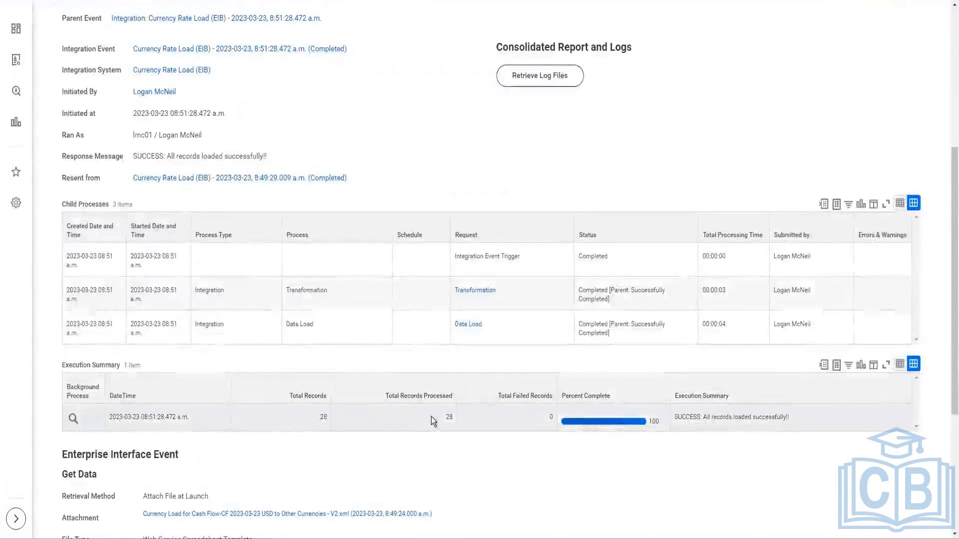
pyautogui.tripleClick(675, 420)
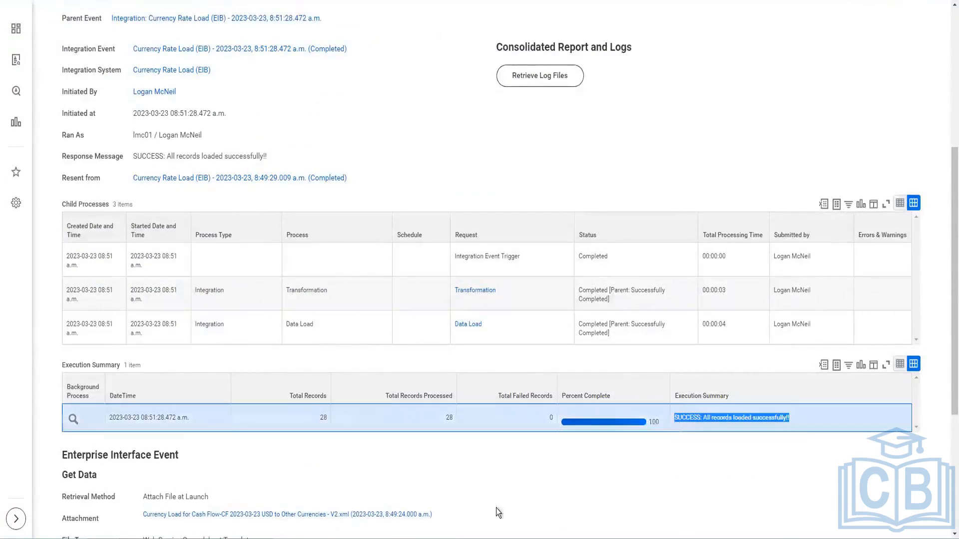
pyautogui.scroll(-4, 390, 499)
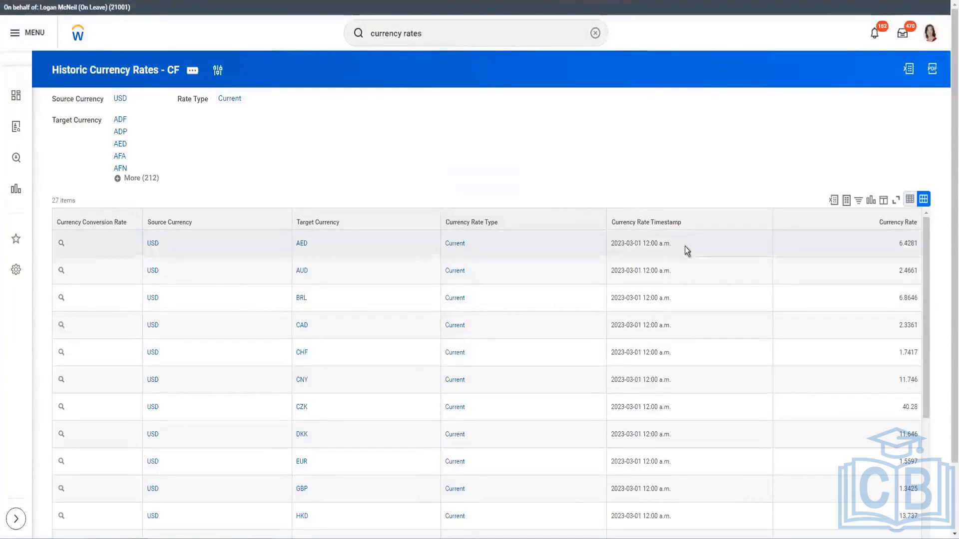
# Compare the AED row's timestamp and currency rate in the report results with the Excel load spreadsheet
pyautogui.tripleClick(611, 244)
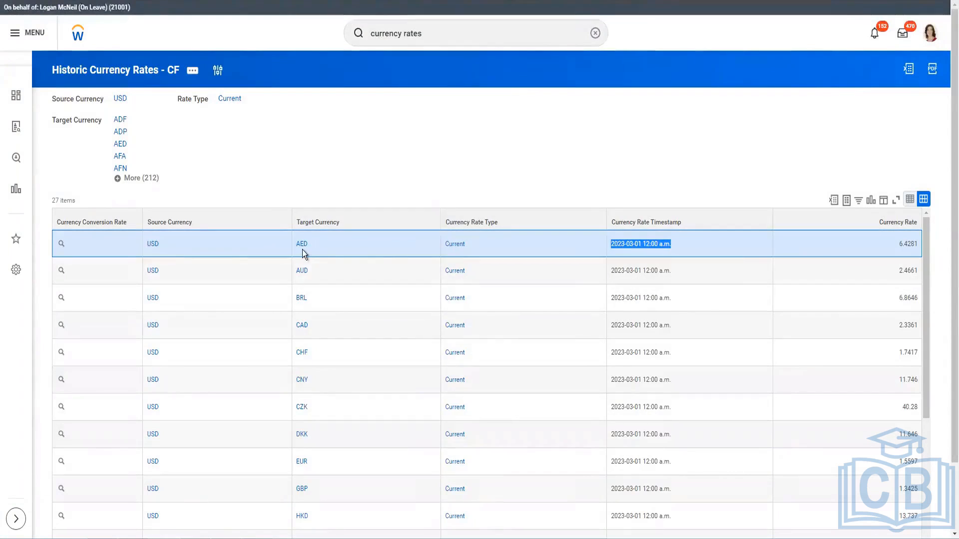
pyautogui.hotkey('alt', 'Tab')
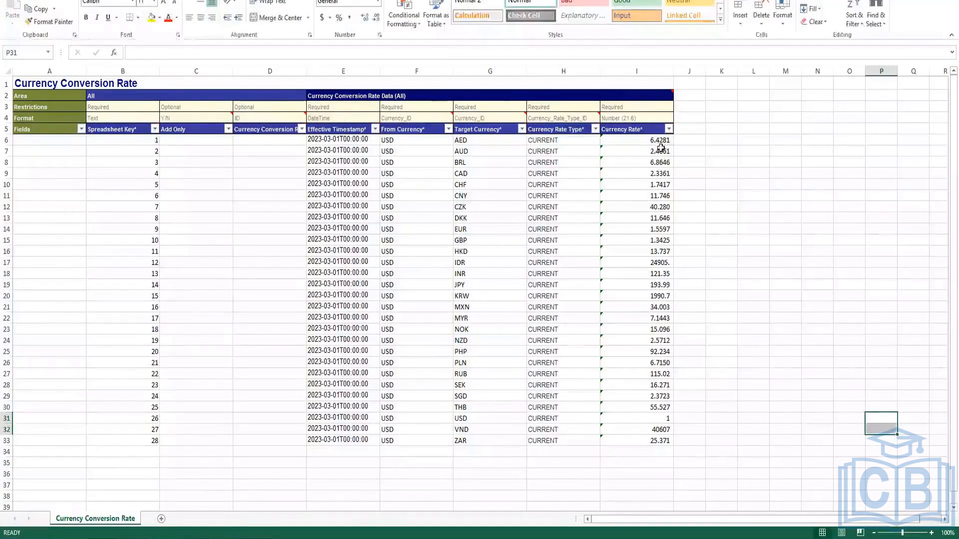
pyautogui.hotkey('alt', 'Tab')
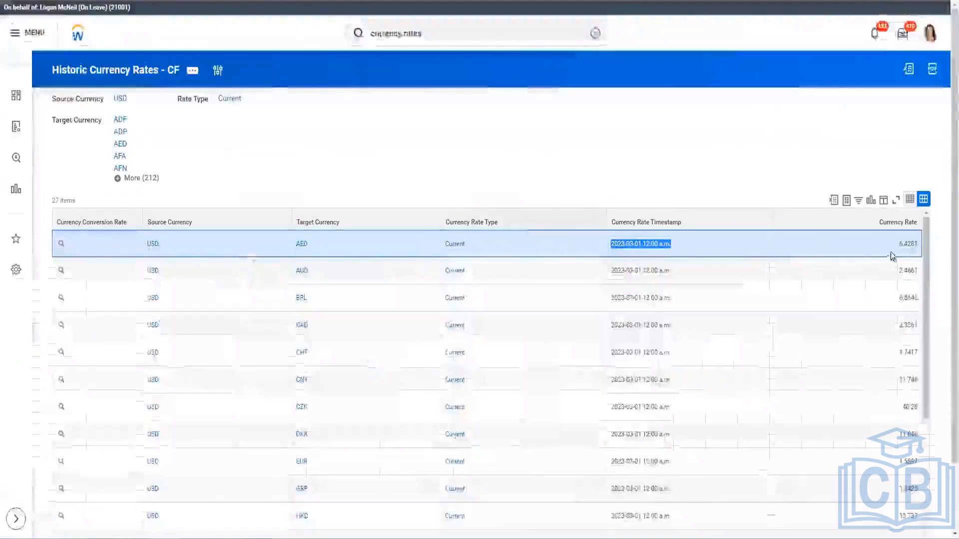
pyautogui.doubleClick(903, 245)
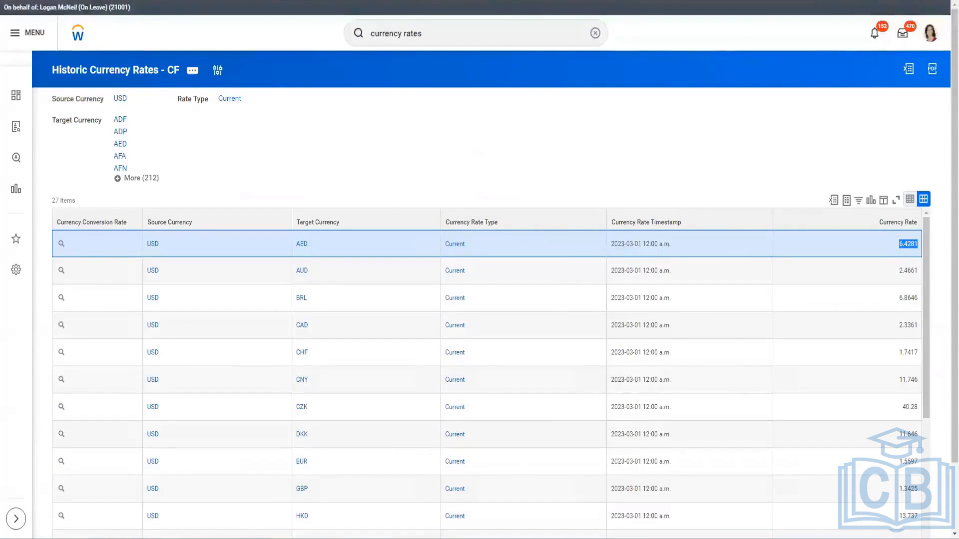
# Review the remaining report rows and compare the ZAR currency rate with its row in the Excel load spreadsheet
pyautogui.scroll(-2, 390, 175)
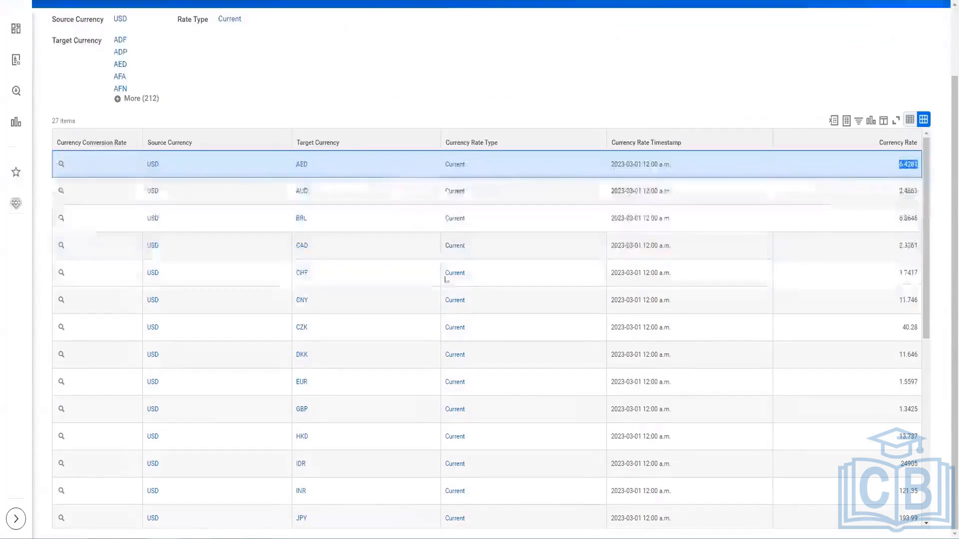
pyautogui.scroll(-1, 442, 318)
pyautogui.scroll(-5, 478, 352)
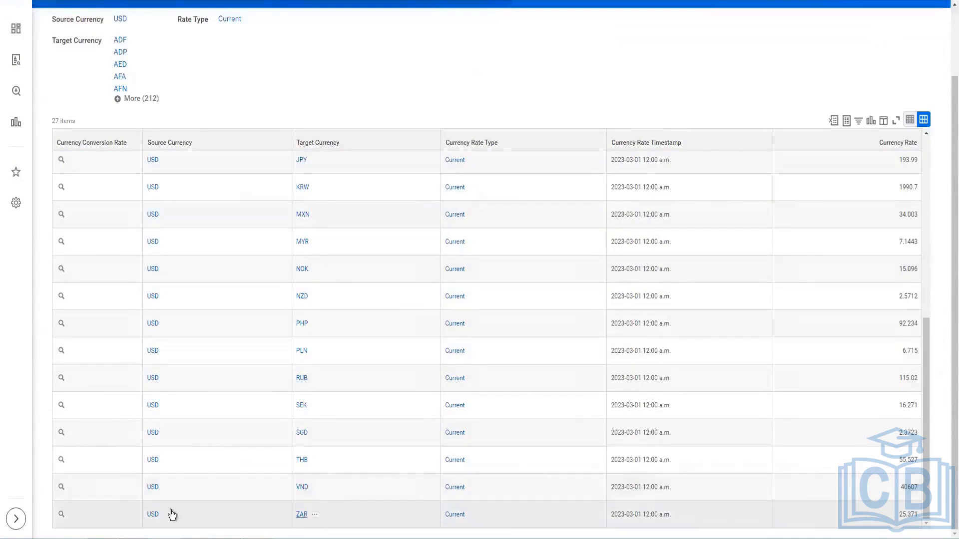
pyautogui.hotkey('alt', 'Tab')
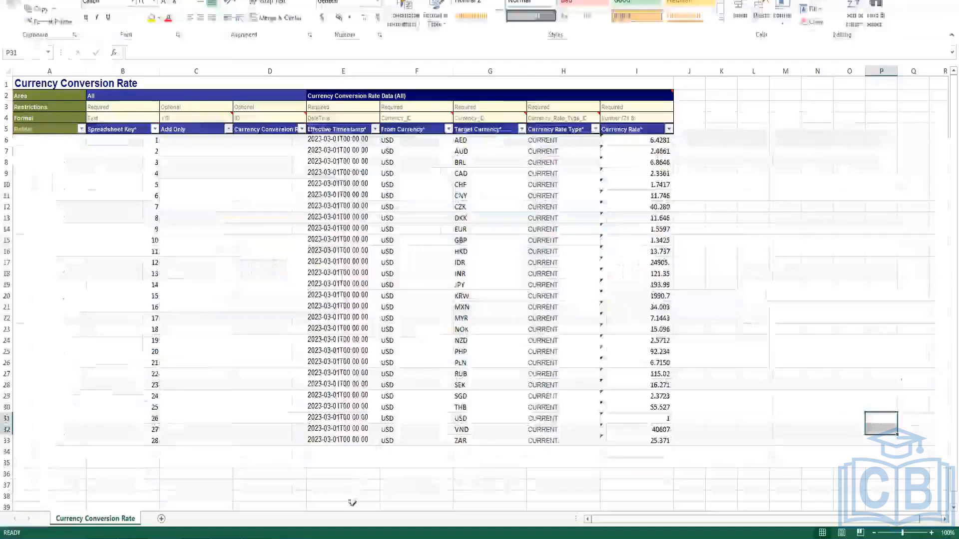
pyautogui.click(429, 441)
pyautogui.click(473, 441)
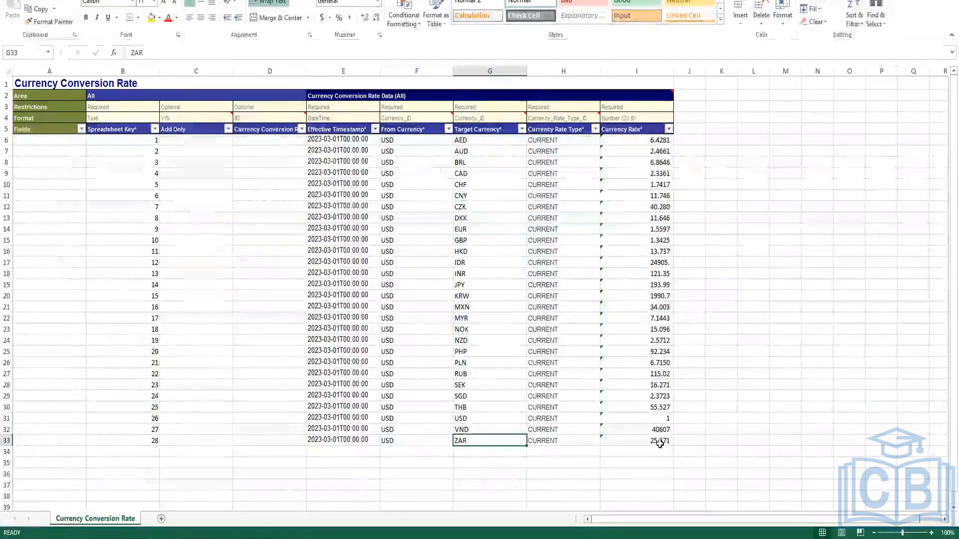
pyautogui.press('Right')
pyautogui.press('Right')
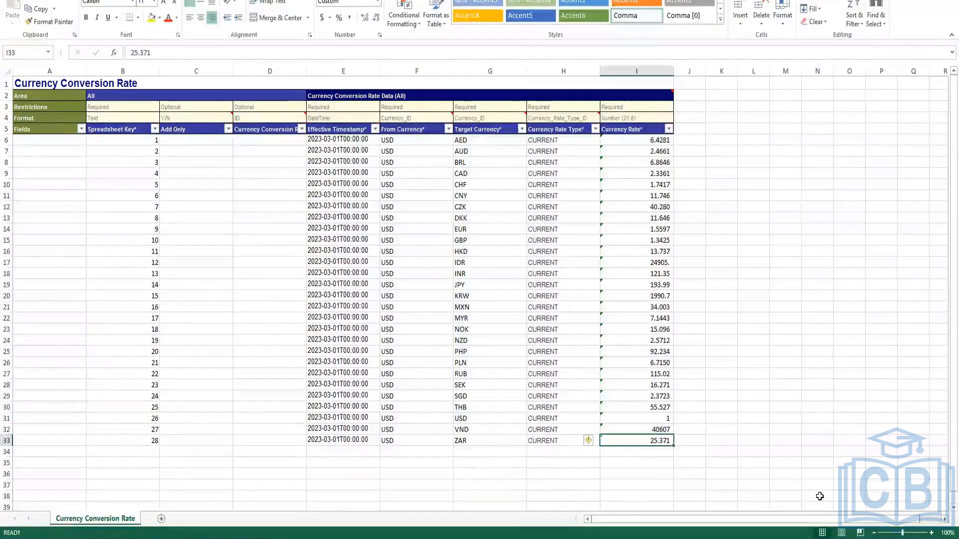
pyautogui.hotkey('alt', 'Tab')
pyautogui.doubleClick(907, 514)
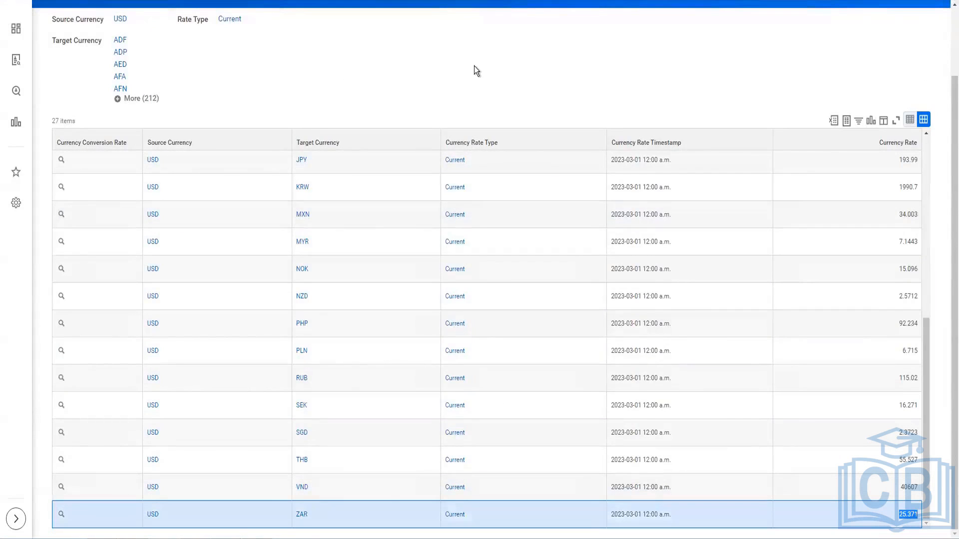
pyautogui.scroll(2, 475, 66)
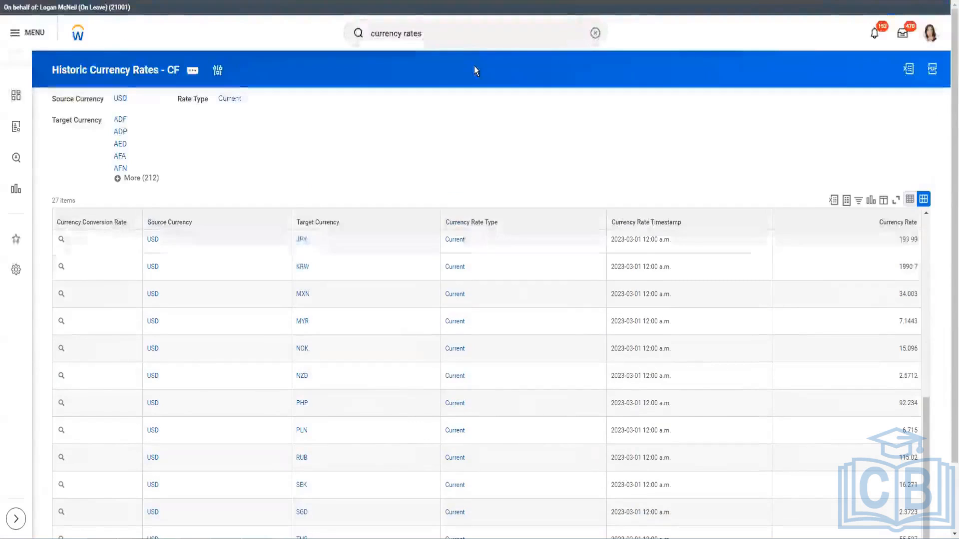